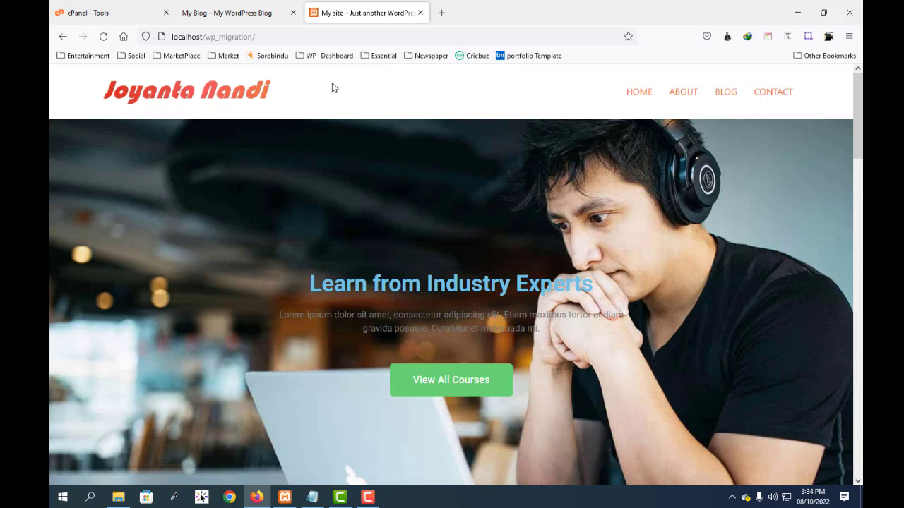
Step: Compare the local WordPress site at localhost/wp_migration with the hosted manualmg blog, including their home pages and addresses
scroll(266, 276, "down", 3)
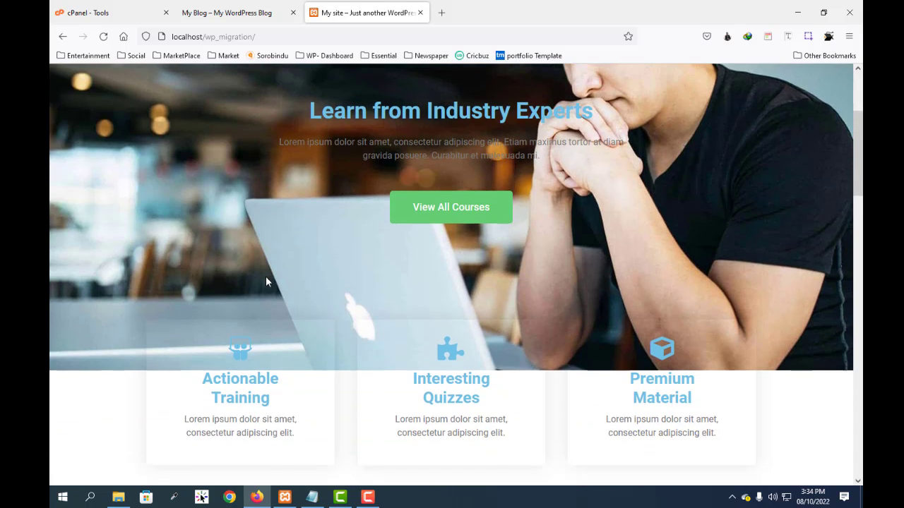
scroll(324, 273, "up", 3)
scroll(325, 273, "down", 3)
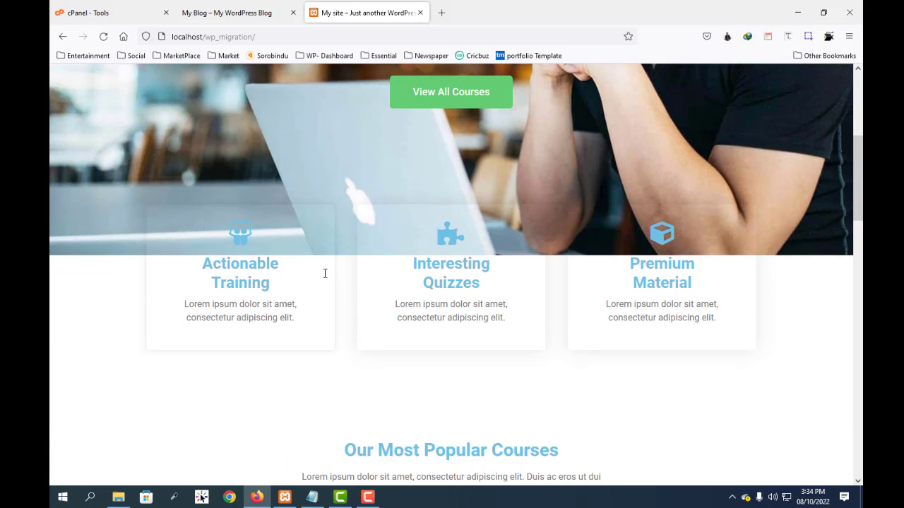
scroll(324, 273, "up", 3)
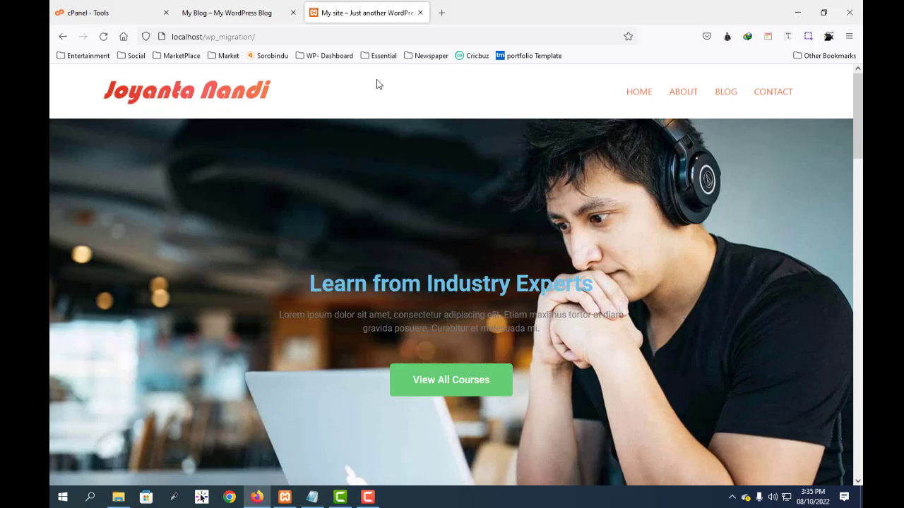
left_click(214, 14)
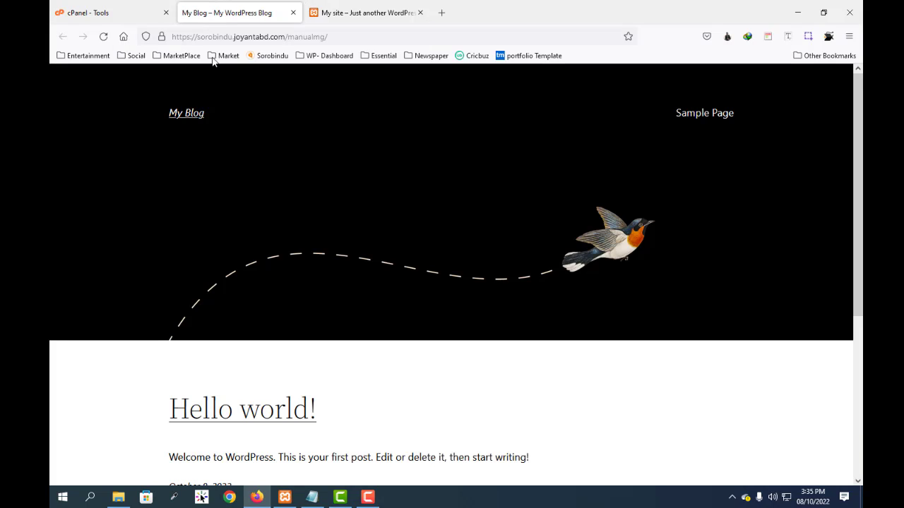
scroll(321, 224, "down", 2)
scroll(321, 224, "up", 2)
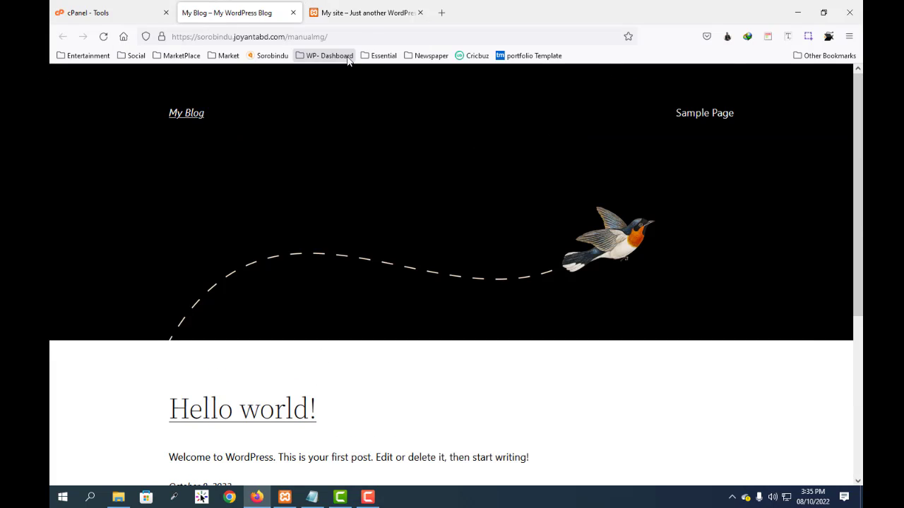
left_click(377, 17)
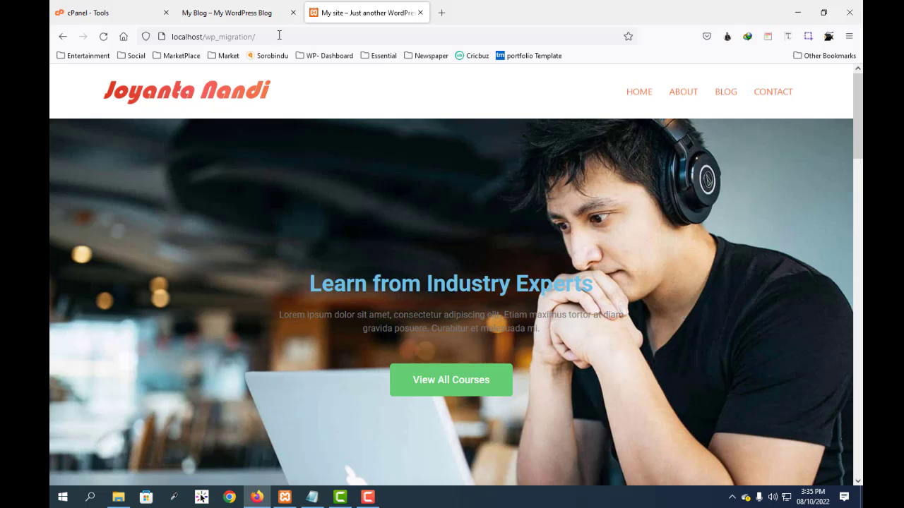
left_click(228, 13)
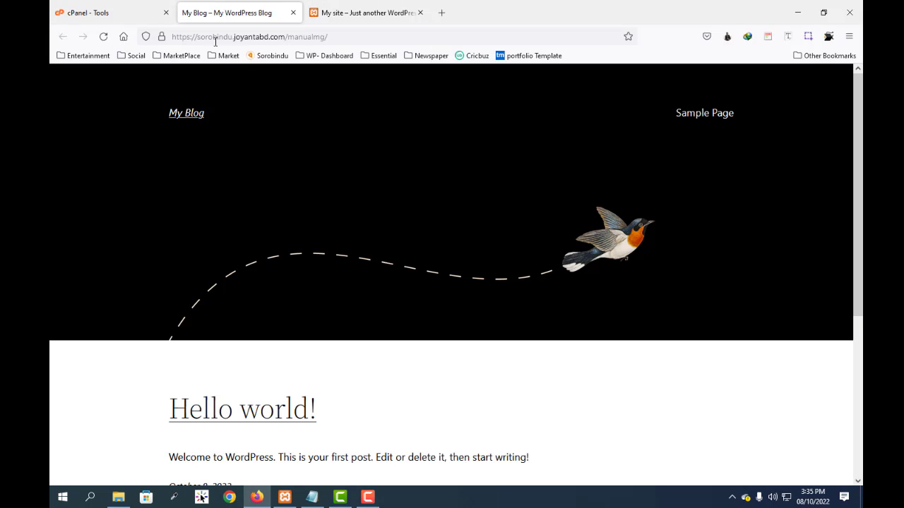
left_click(352, 38)
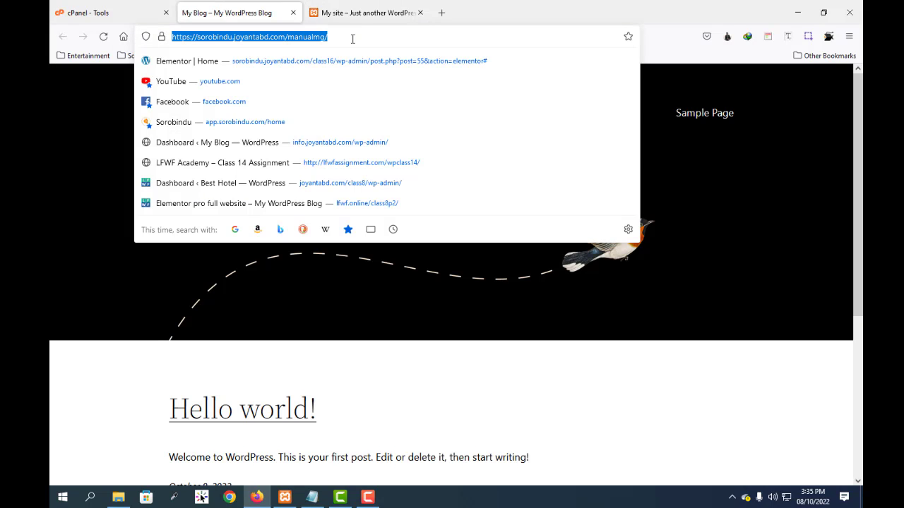
left_click(316, 302)
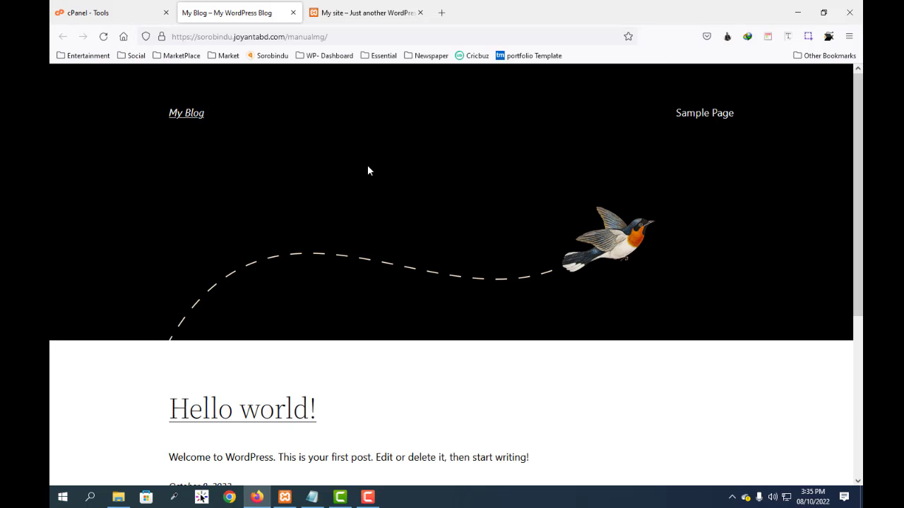
left_click(367, 13)
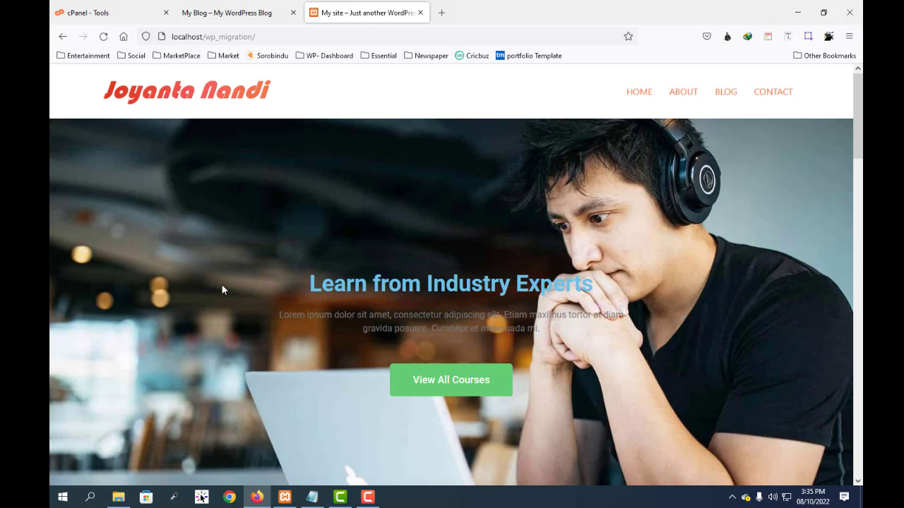
Step: Switch to File Explorer, open the wp_migration folder inside htdocs and look through its files
left_click(119, 499)
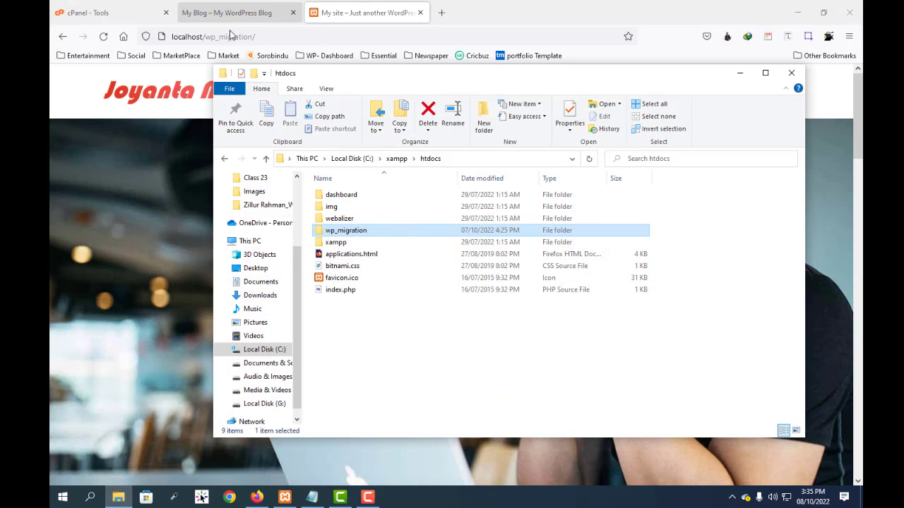
double_click(322, 232)
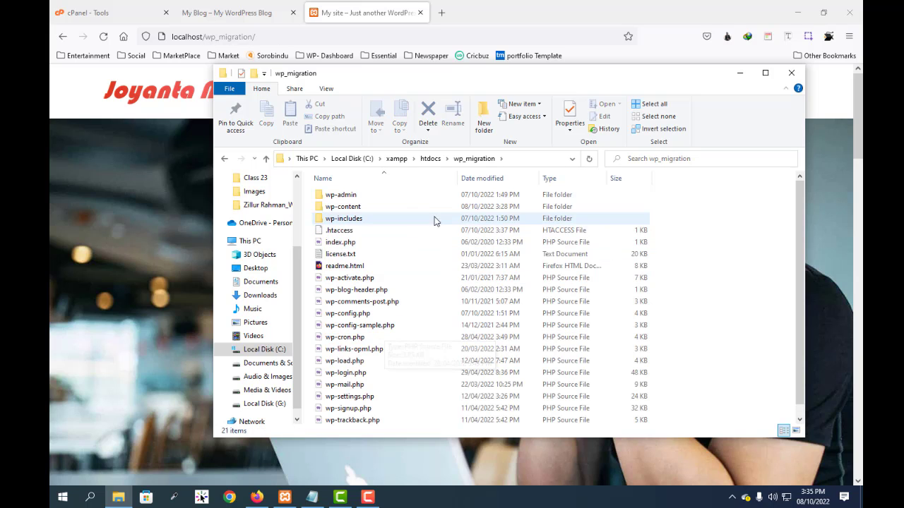
scroll(672, 314, "down", 1)
scroll(671, 316, "up", 1)
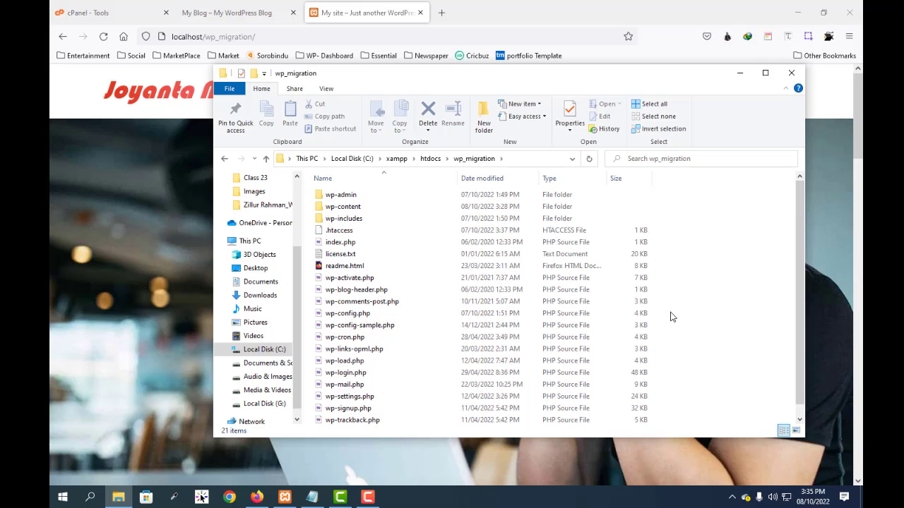
Step: Compress all files and folders of wp_migration into one zip archive, keeping the name wp-admin.zip
key("ctrl+a")
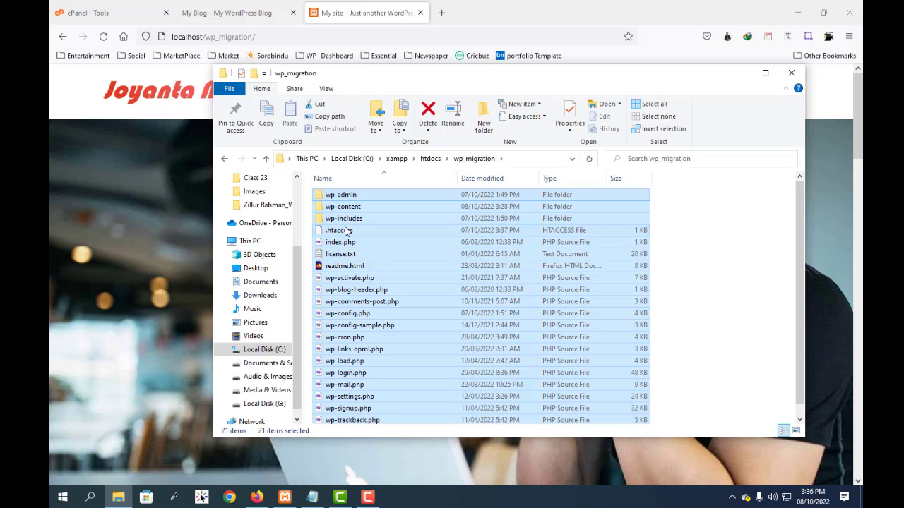
right_click(335, 195)
mouse_move(385, 309)
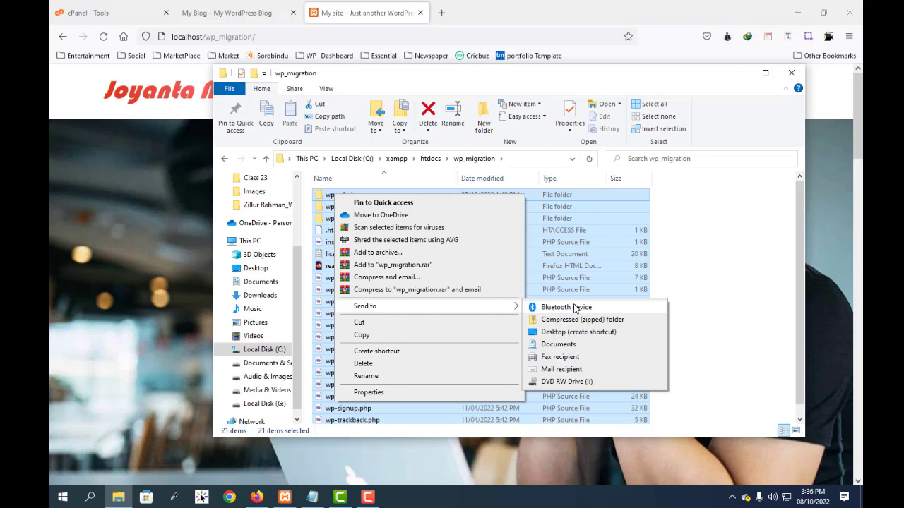
left_click(588, 322)
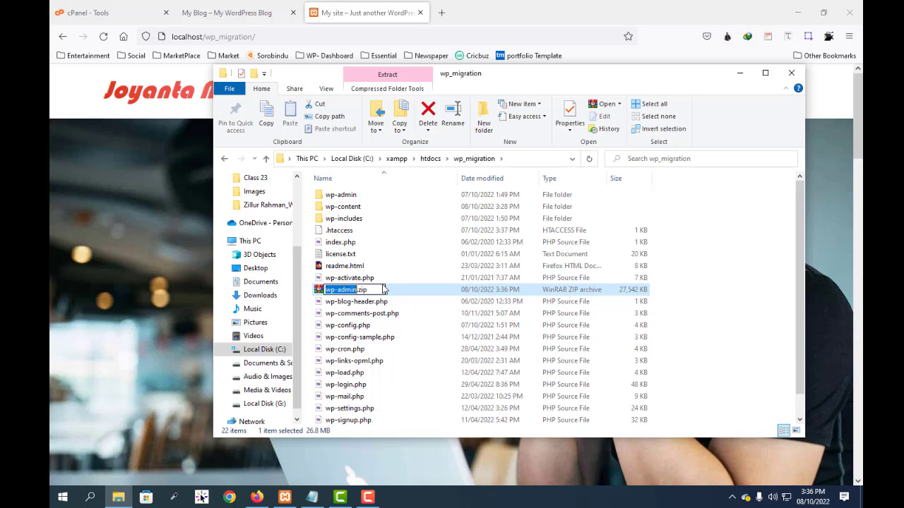
key("Return")
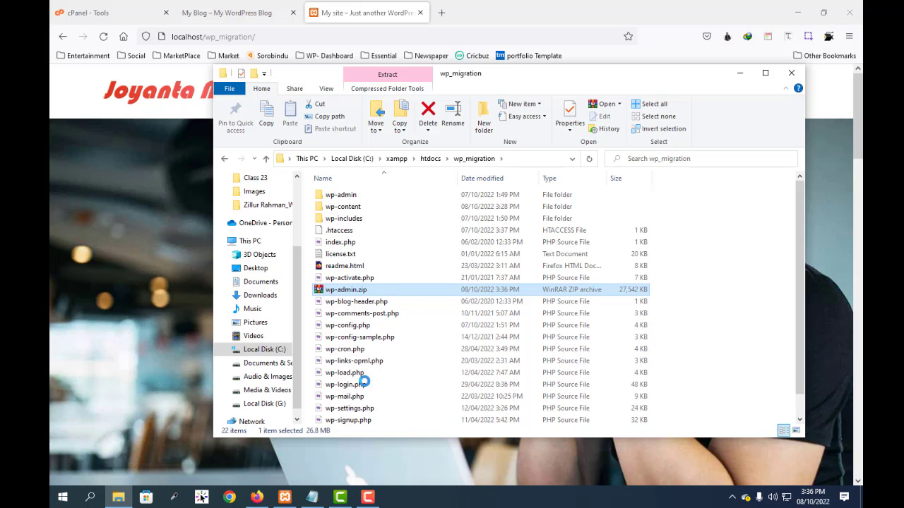
Step: Move wp-admin.zip from the wp_migration folder to the desktop and minimize the folder window
key("shift+F10")
left_click(383, 214)
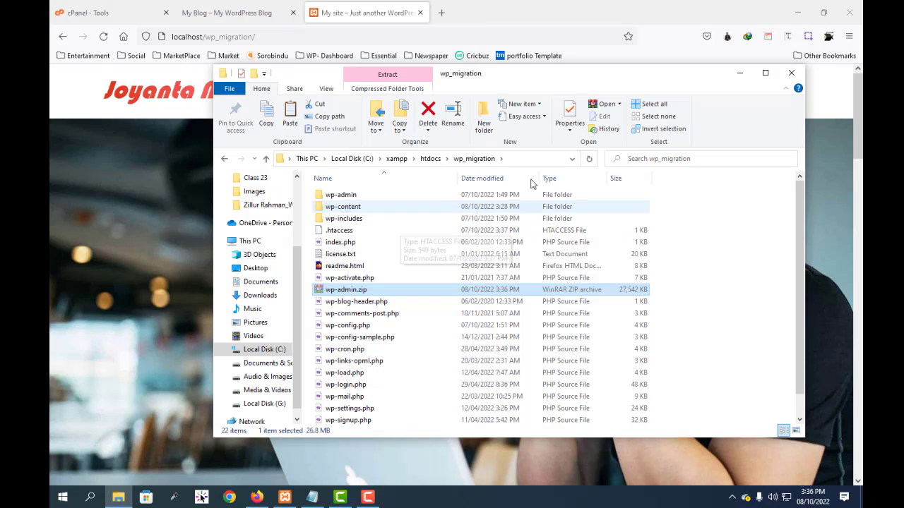
left_click(798, 14)
left_click(798, 13)
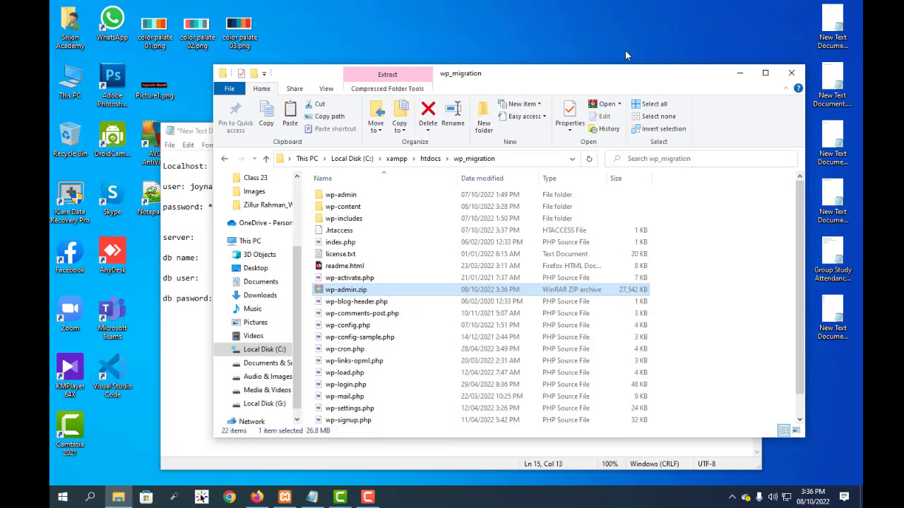
right_click(545, 29)
left_click(579, 78)
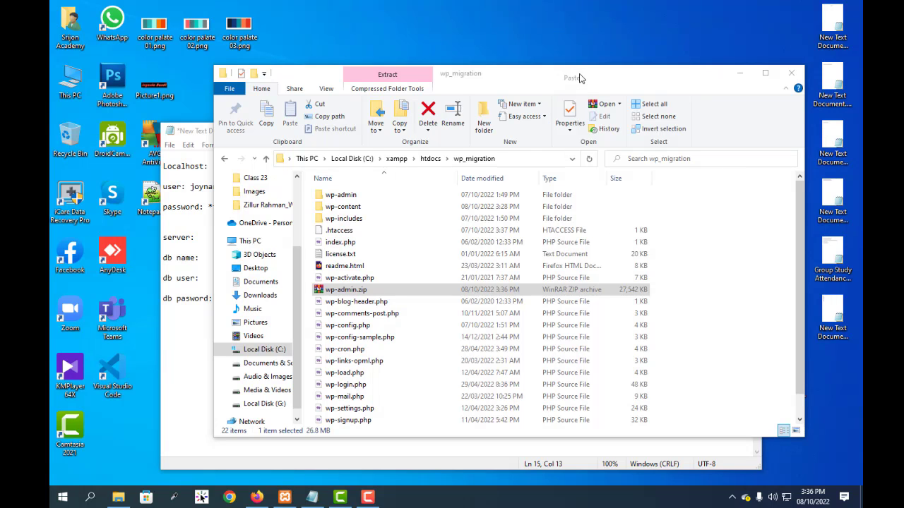
left_click(741, 75)
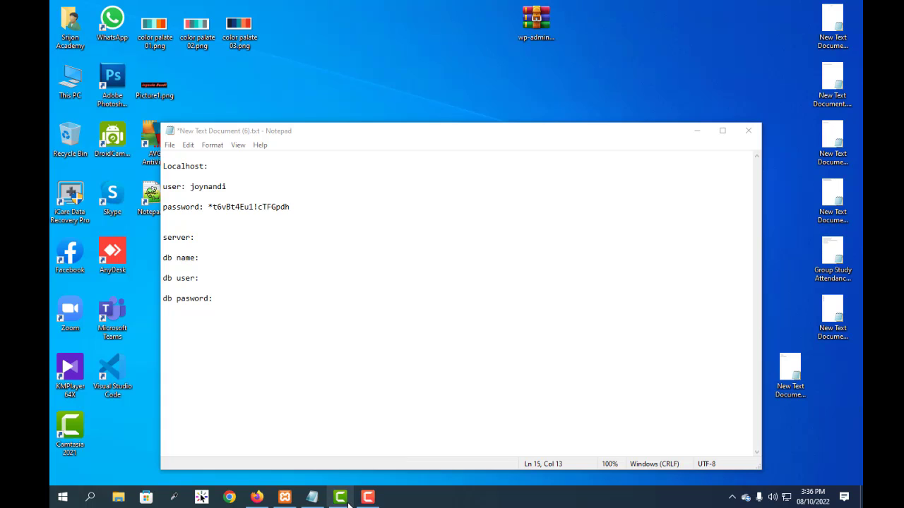
Step: Return to Firefox, bring up a File Explorer window and browse to C:\xampp\htdocs\wp_migration
left_click(269, 502)
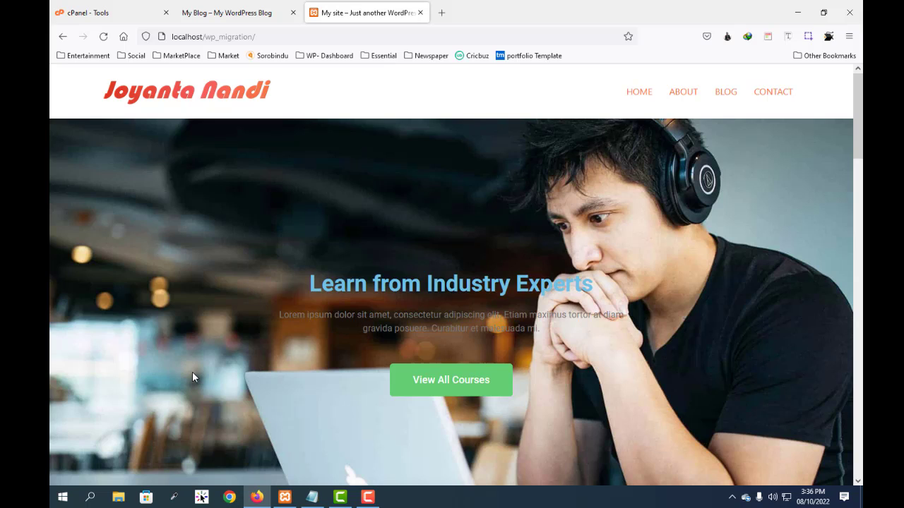
left_click(129, 500)
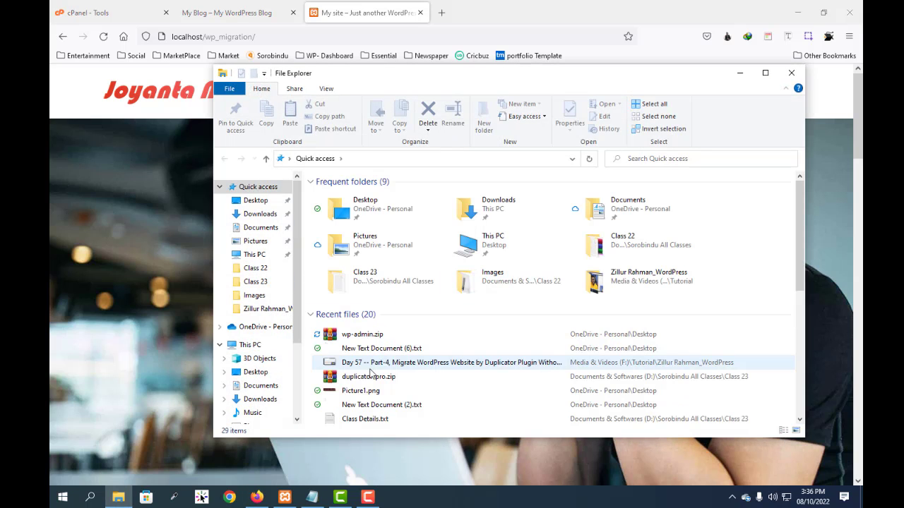
left_click(250, 344)
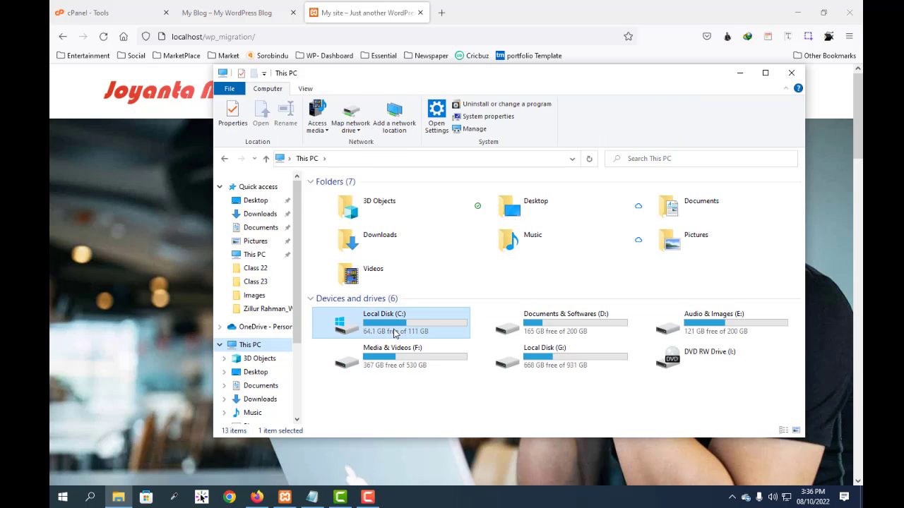
double_click(396, 322)
left_click(331, 269)
double_click(332, 269)
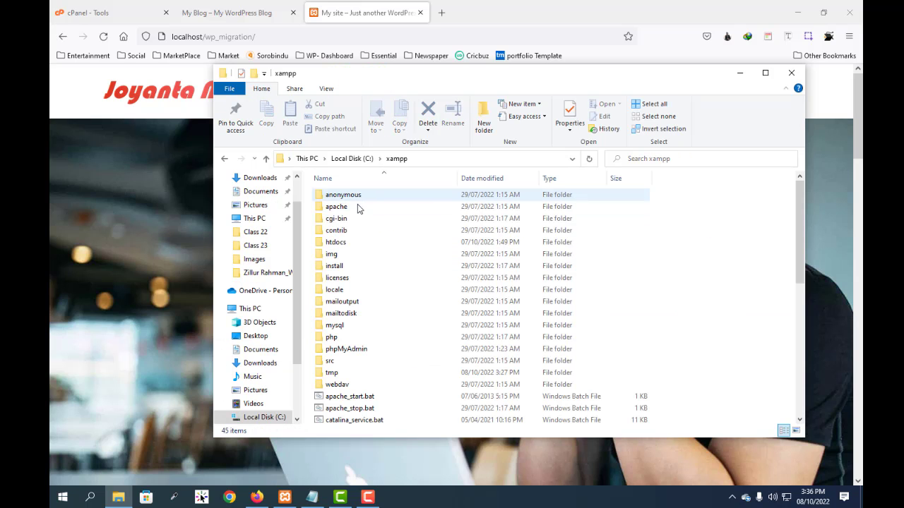
left_click(339, 242)
double_click(340, 242)
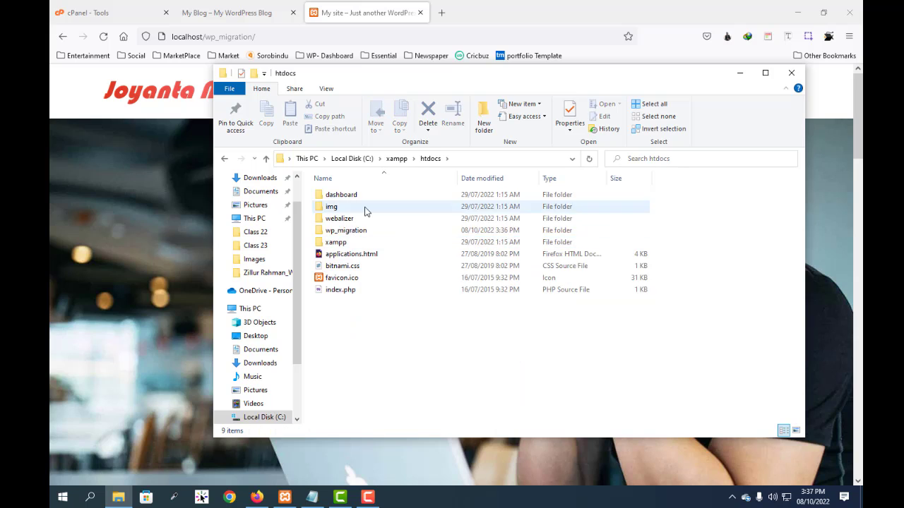
double_click(346, 232)
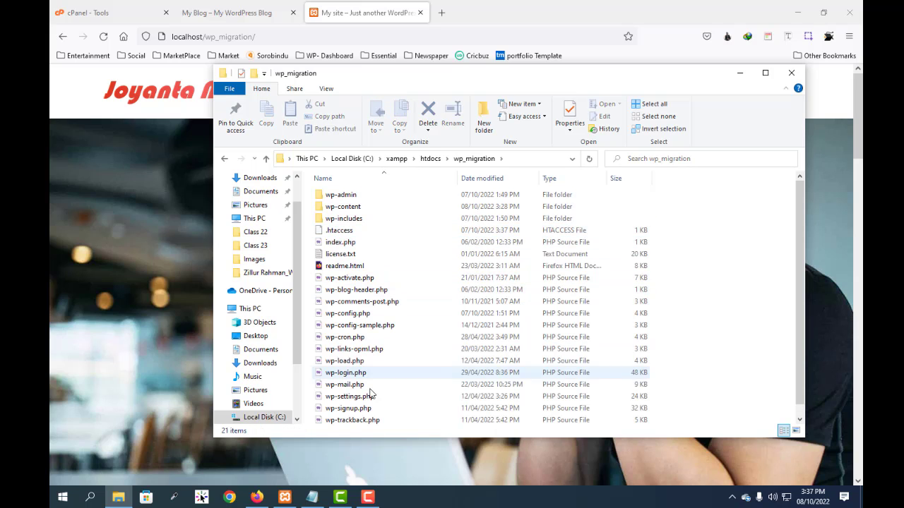
Step: Open wp-config.php in Notepad++ to check the DB_NAME database setting, and close the editor
left_click(357, 315)
right_click(357, 316)
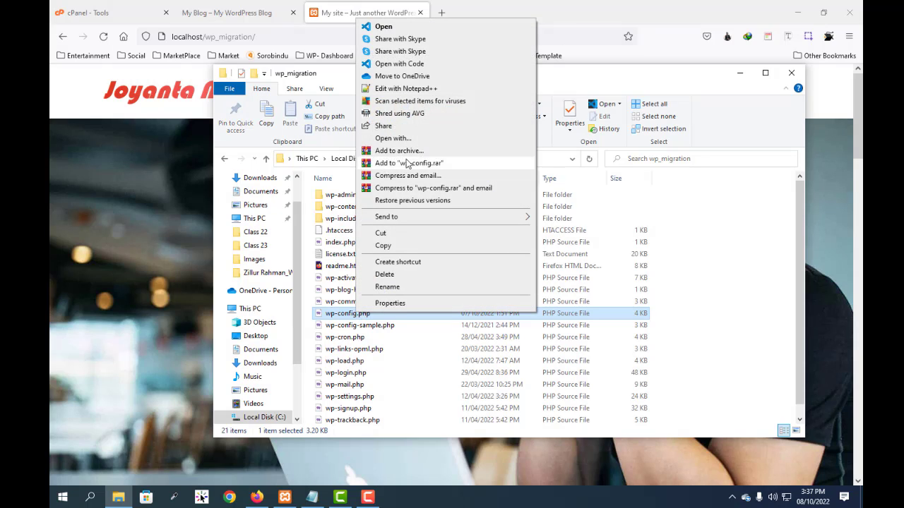
left_click(424, 91)
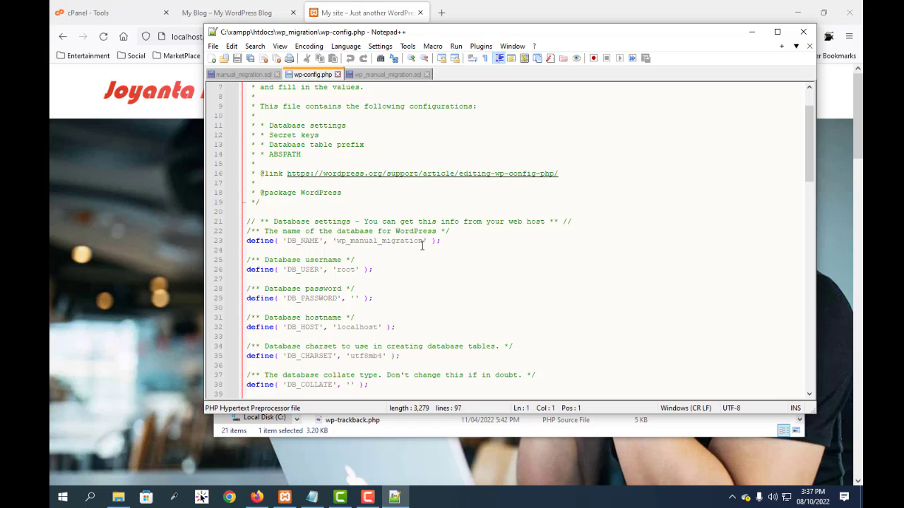
left_click(803, 32)
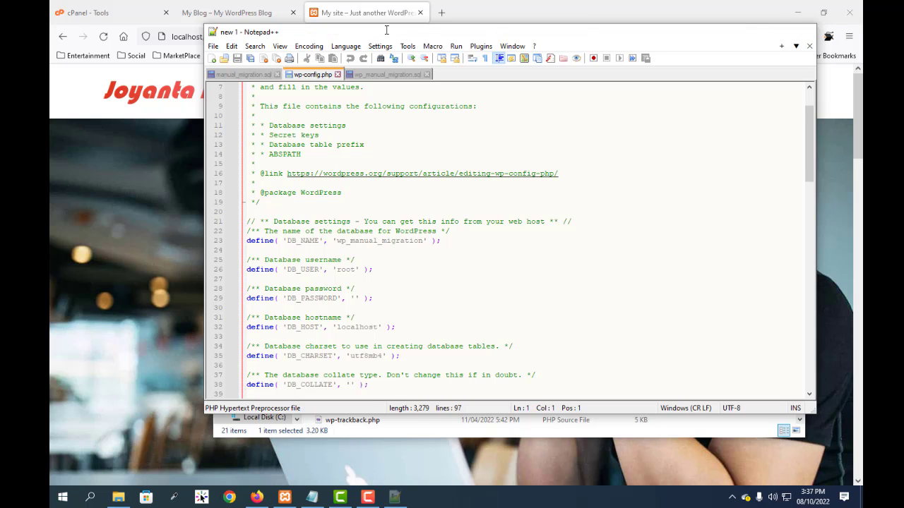
Step: Open phpMyAdmin at localhost/phpmyadmin in a new Firefox tab
left_click(441, 12)
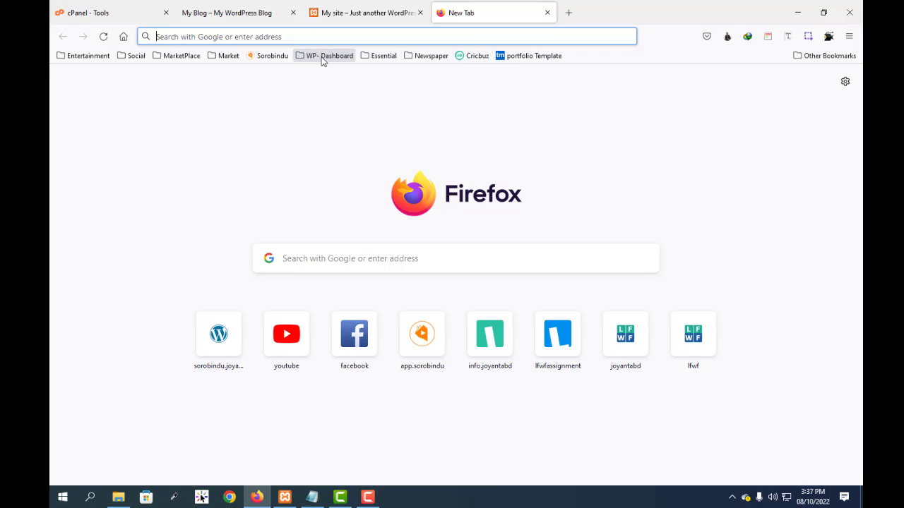
type("localhost/")
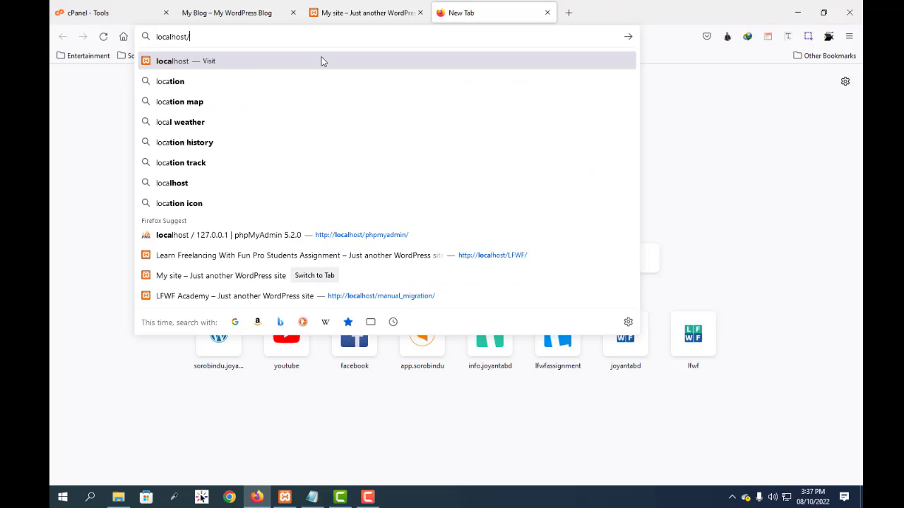
type("ph")
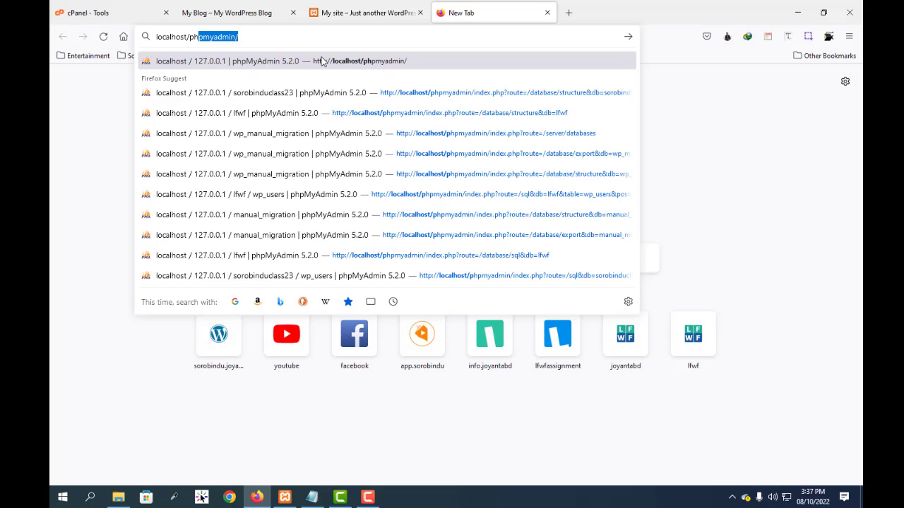
key("Return")
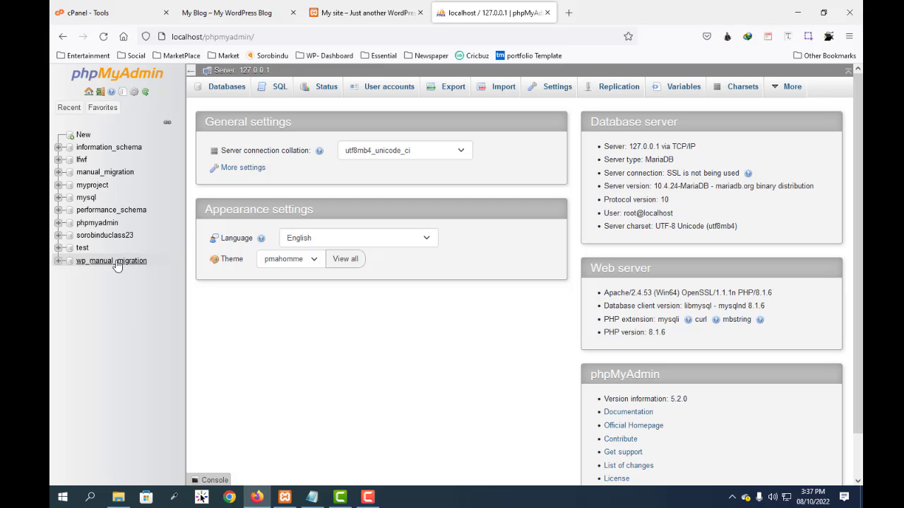
Step: Open wp-config.php from the wp_migration folder in Notepad++, check its DB_NAME setting, and minimize both windows
left_click(118, 497)
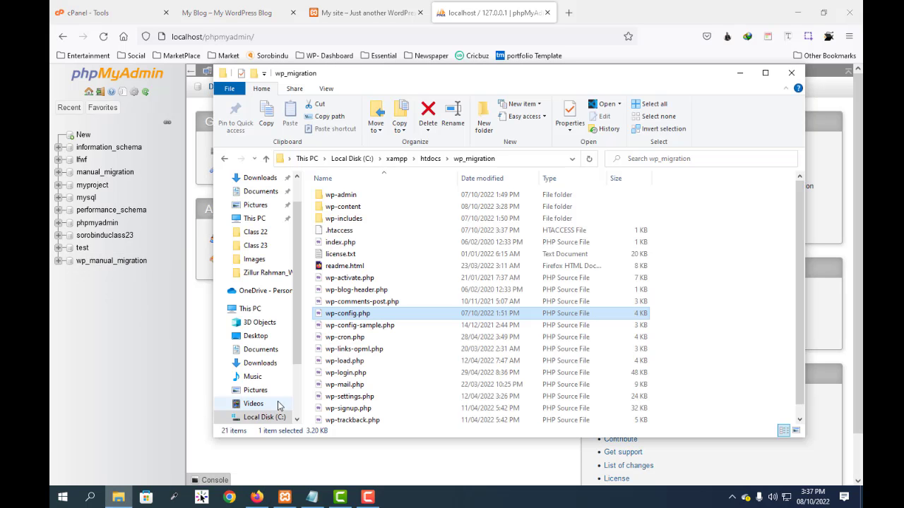
right_click(332, 314)
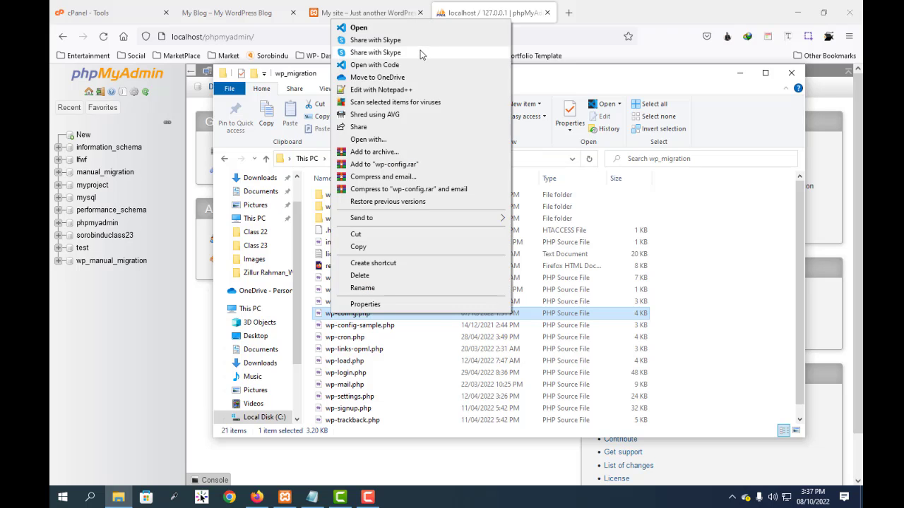
left_click(390, 90)
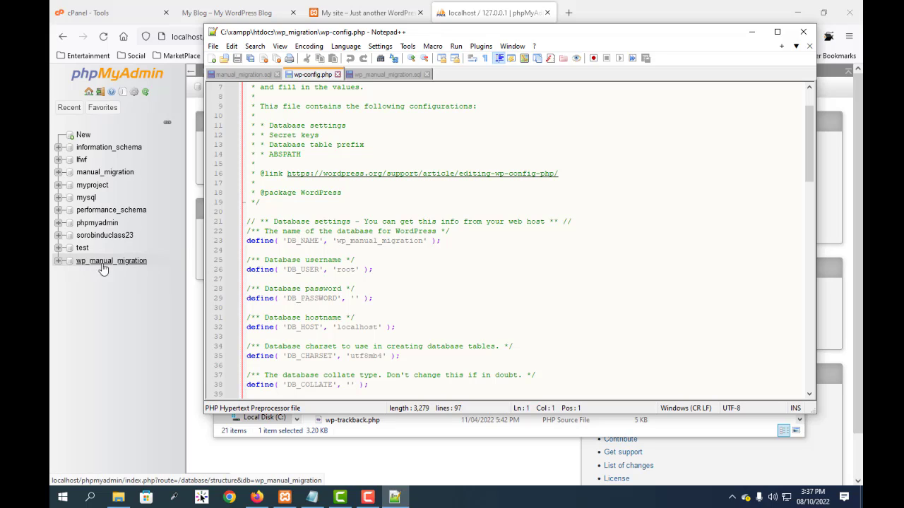
left_click(754, 35)
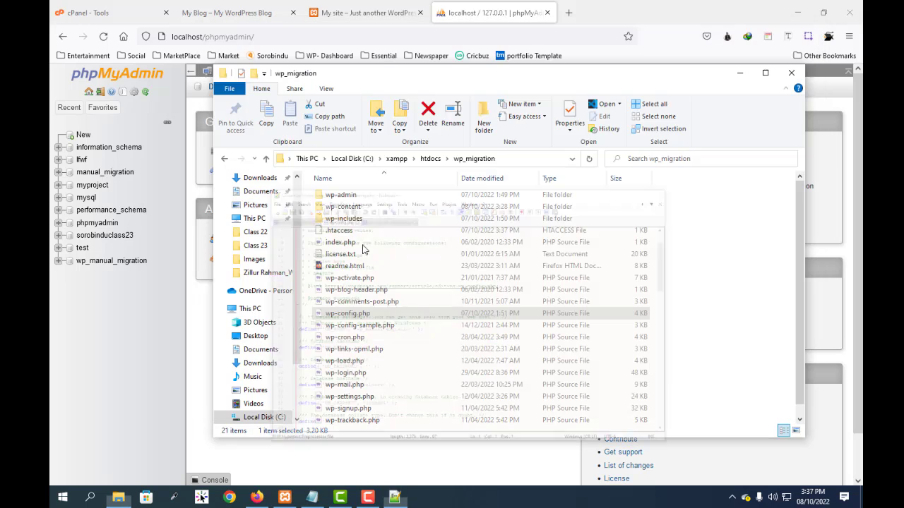
left_click(739, 75)
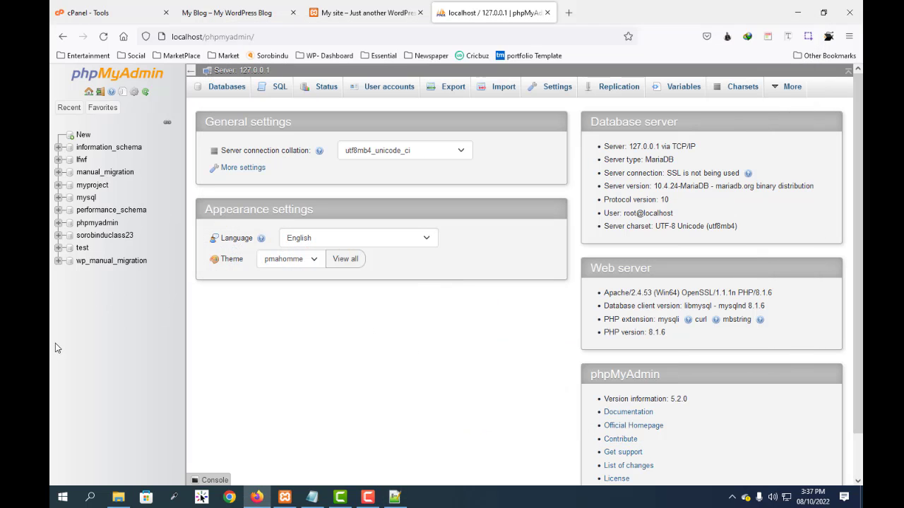
Step: Open the wp_manual_migration database in phpMyAdmin and select all of its tables
left_click(95, 261)
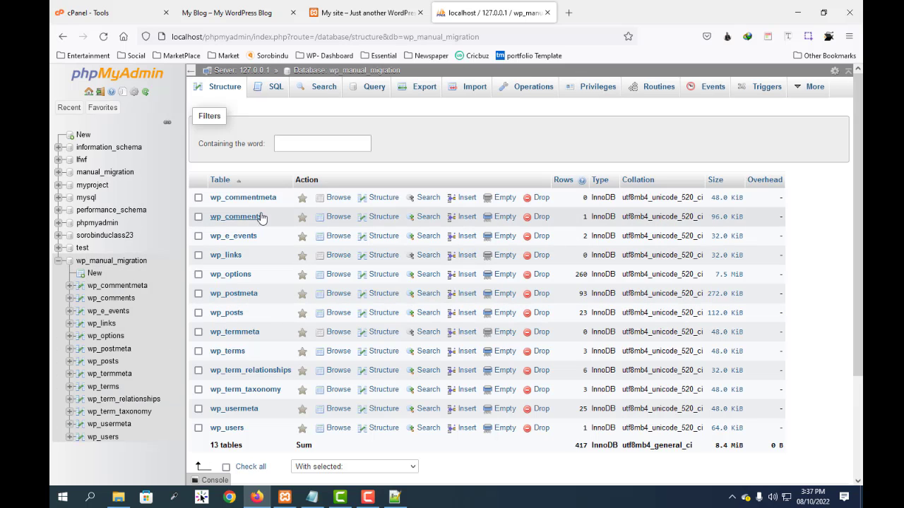
scroll(270, 286, "down", 3)
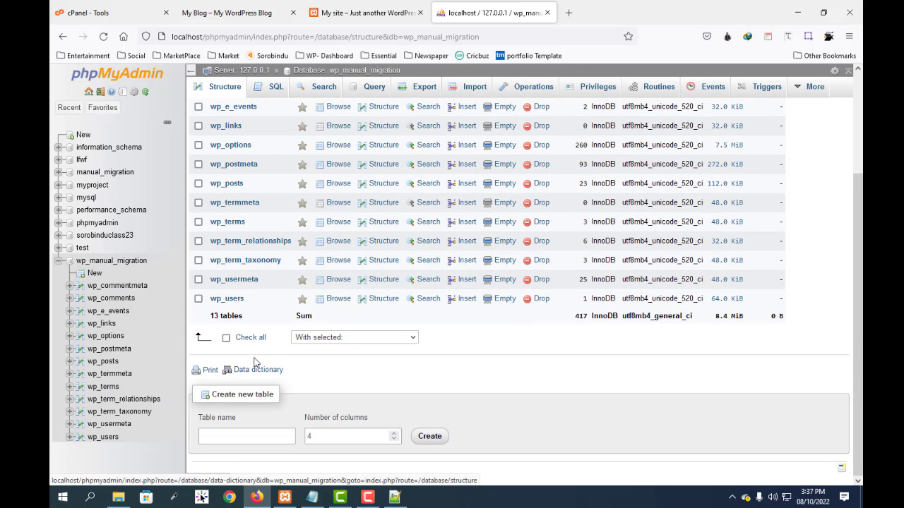
left_click(226, 339)
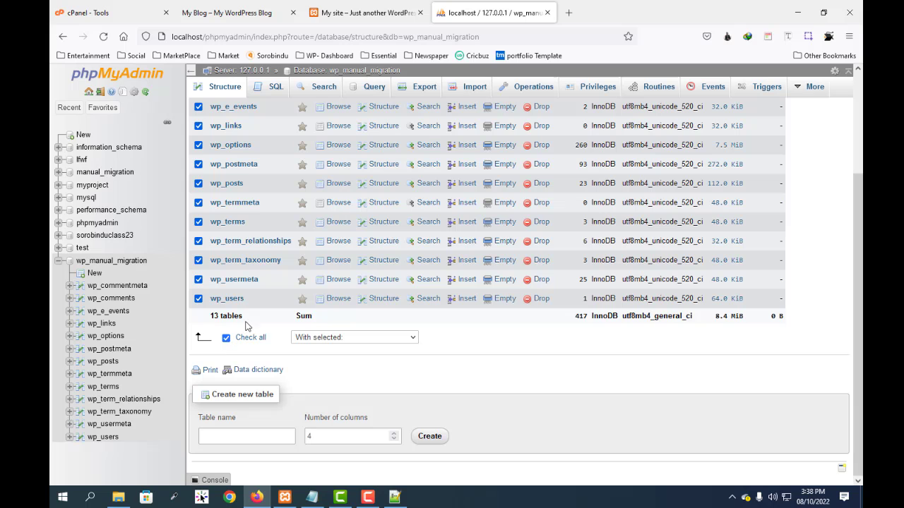
scroll(378, 247, "up", 3)
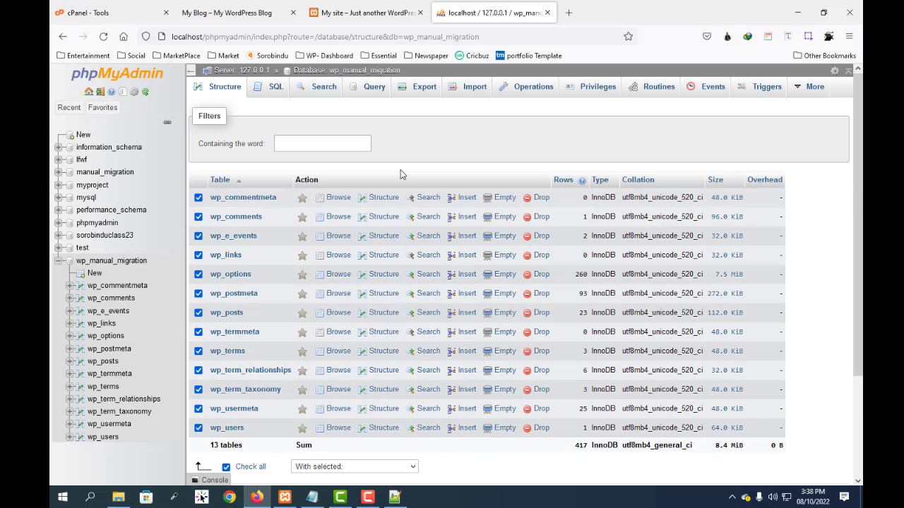
Step: Export the wp_manual_migration database with the Quick method in SQL format, saving wp_manual_migration.sql to the desktop
left_click(424, 86)
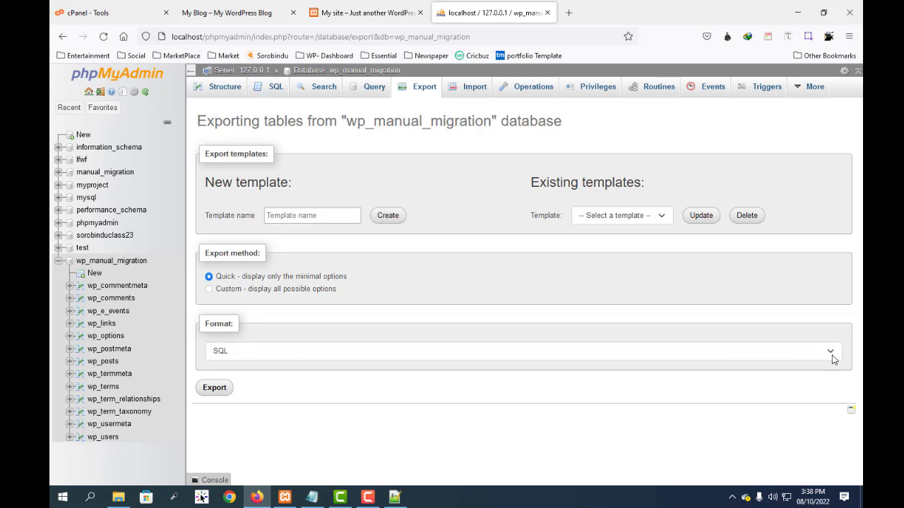
left_click(214, 387)
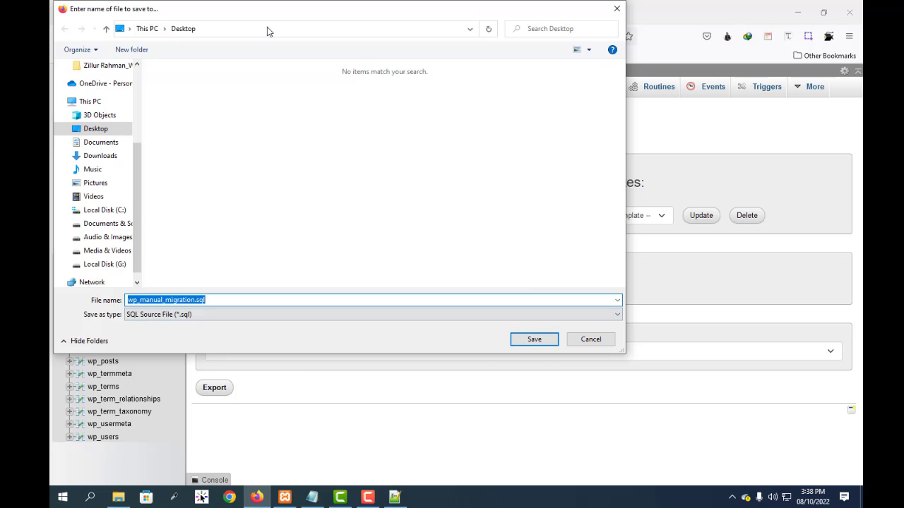
left_click(534, 340)
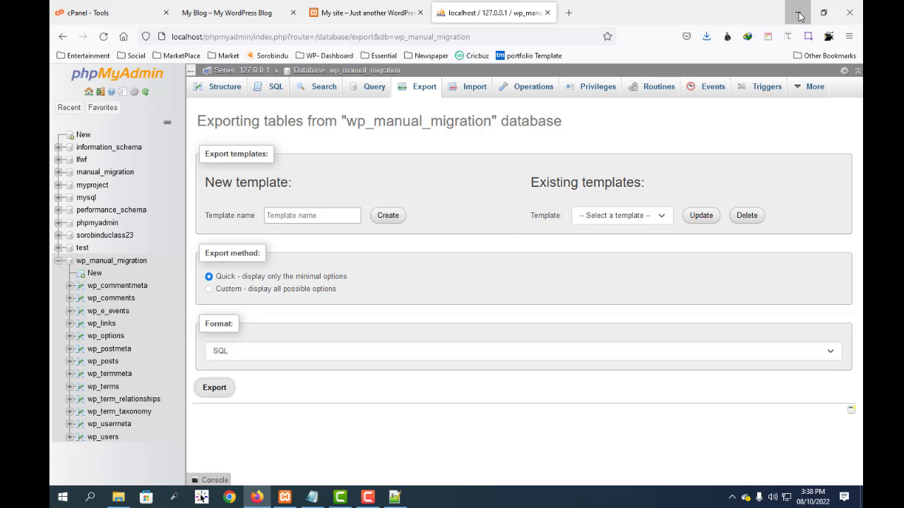
Step: Minimize the browser and place the exported wp_manual_migration.sql file beside the wp-admin archive on the desktop
left_click(797, 12)
left_click(696, 130)
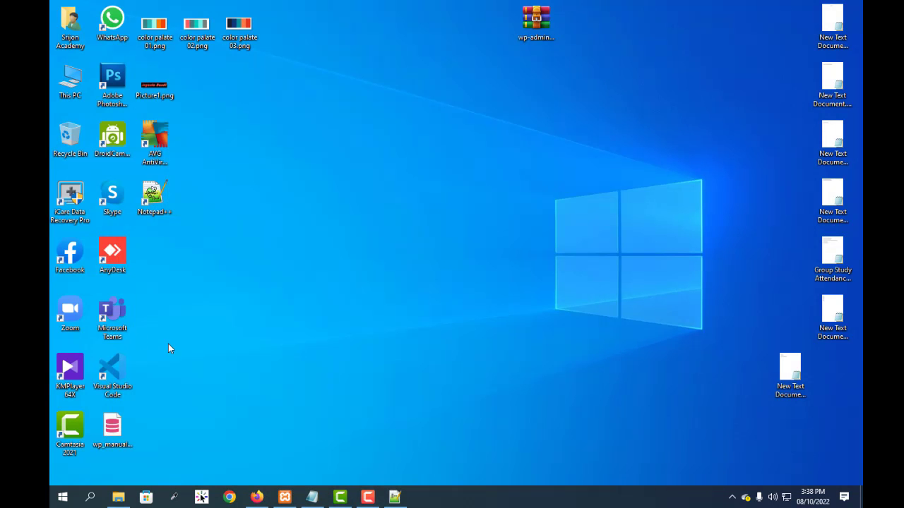
left_click_drag(113, 429, 488, 31)
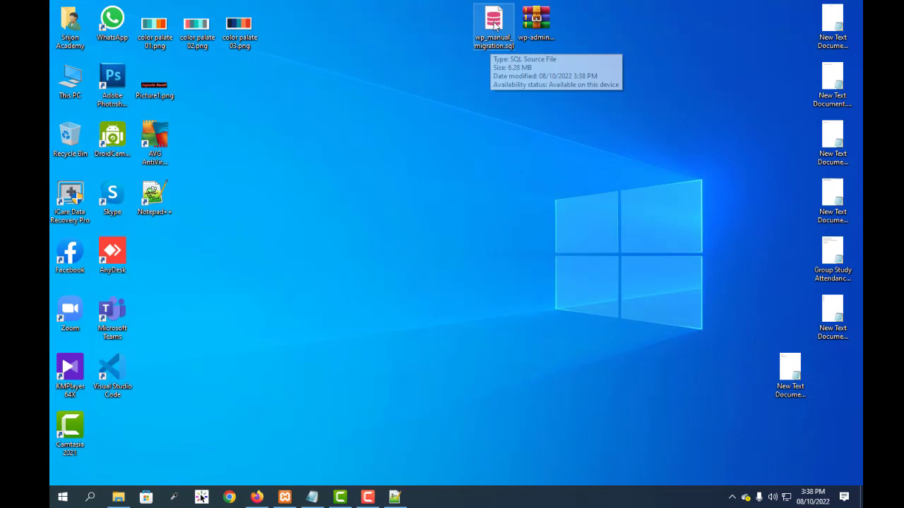
Step: Open the desktop file wp_manual_migration.sql for editing in Notepad++
right_click(493, 19)
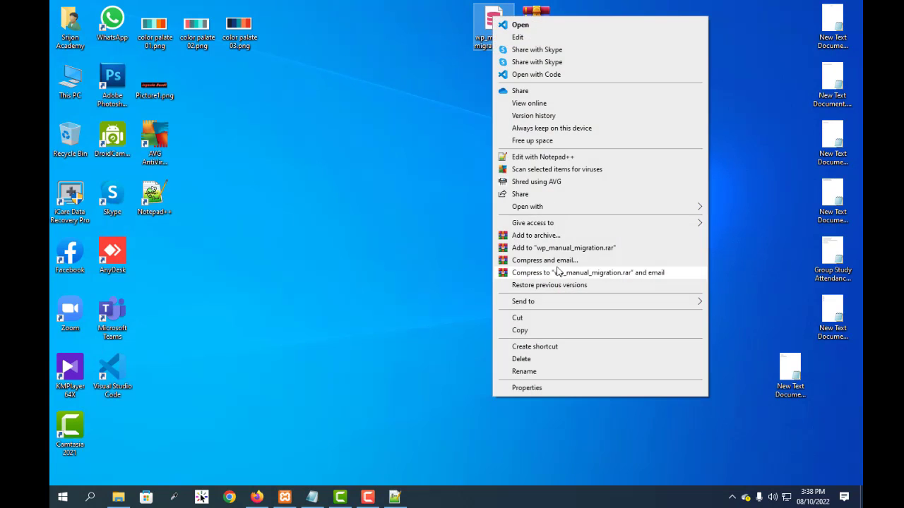
left_click(557, 158)
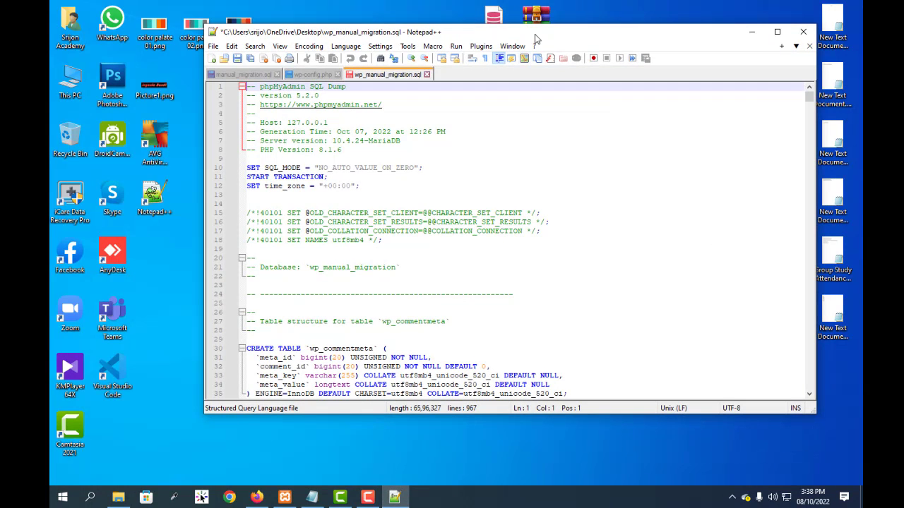
left_click(663, 285)
left_click(672, 243)
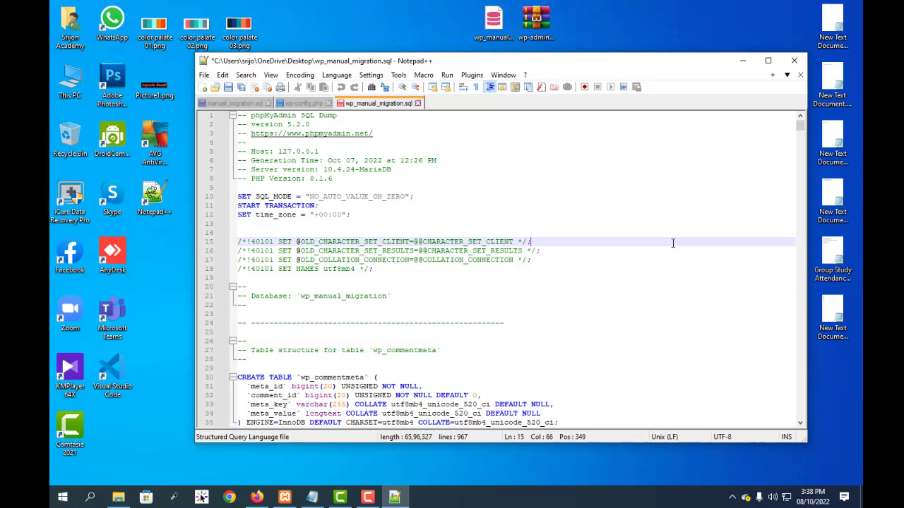
Step: Bring up the Replace function for the SQL file and clear the old search and replacement texts
key("ctrl+f")
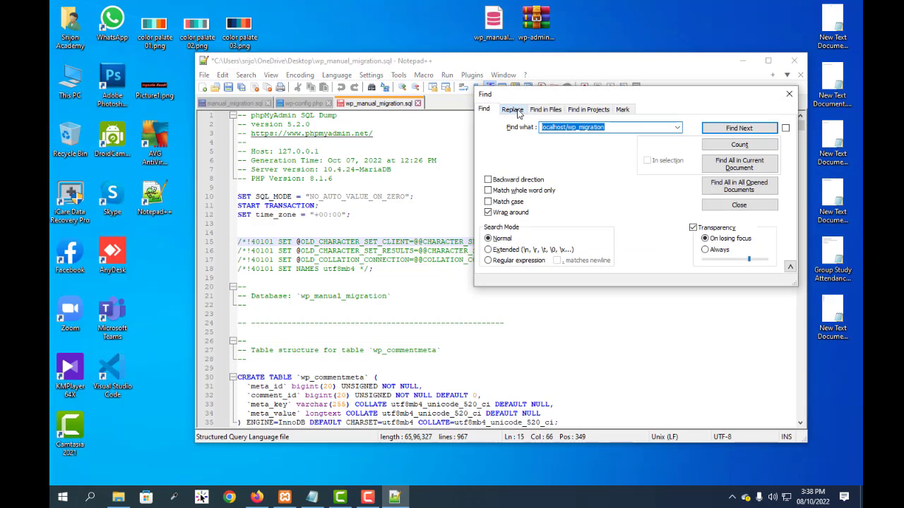
left_click(516, 111)
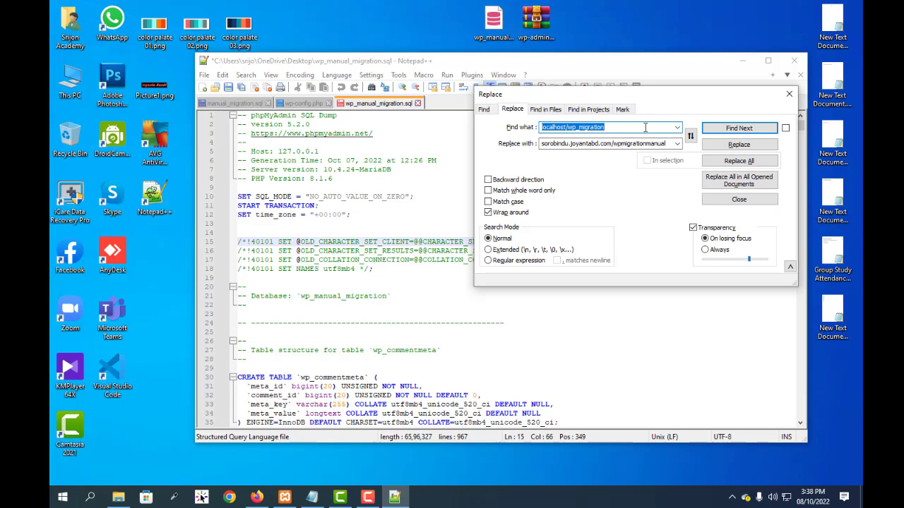
key("BackSpace")
double_click(667, 143)
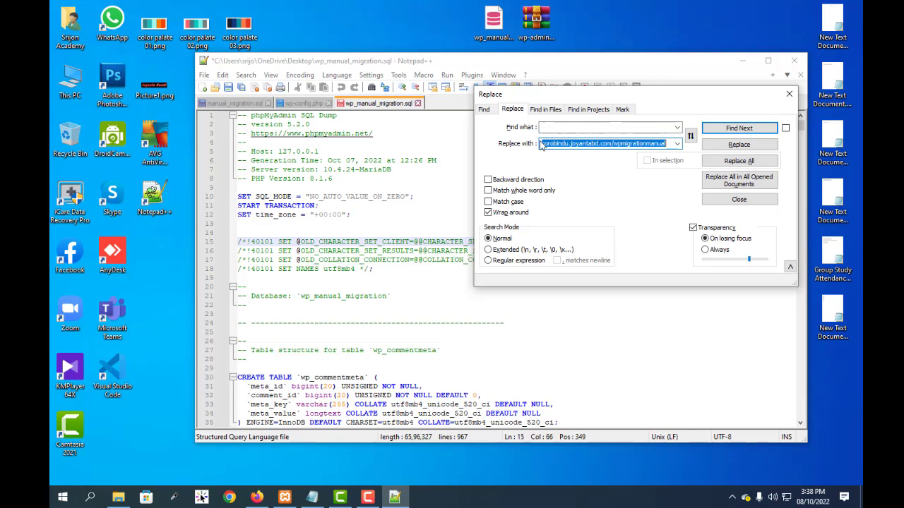
key("BackSpace")
left_click(516, 180)
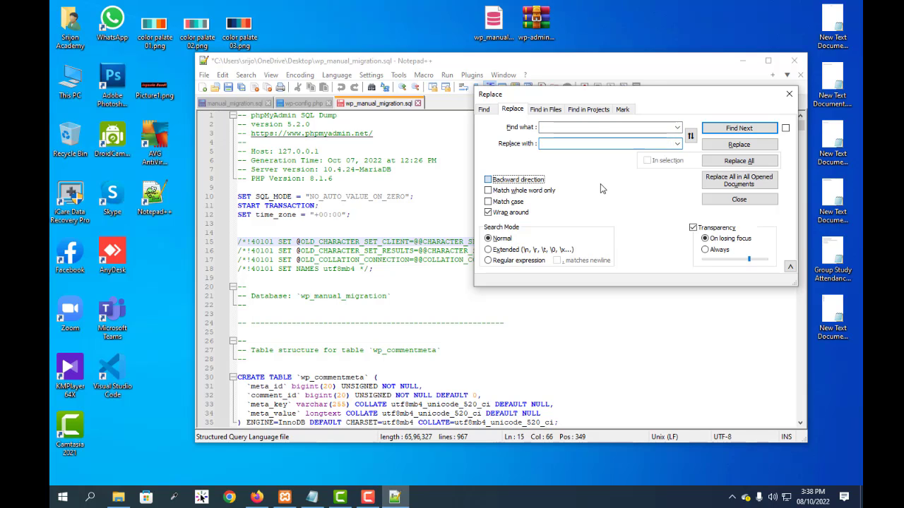
left_click(488, 180)
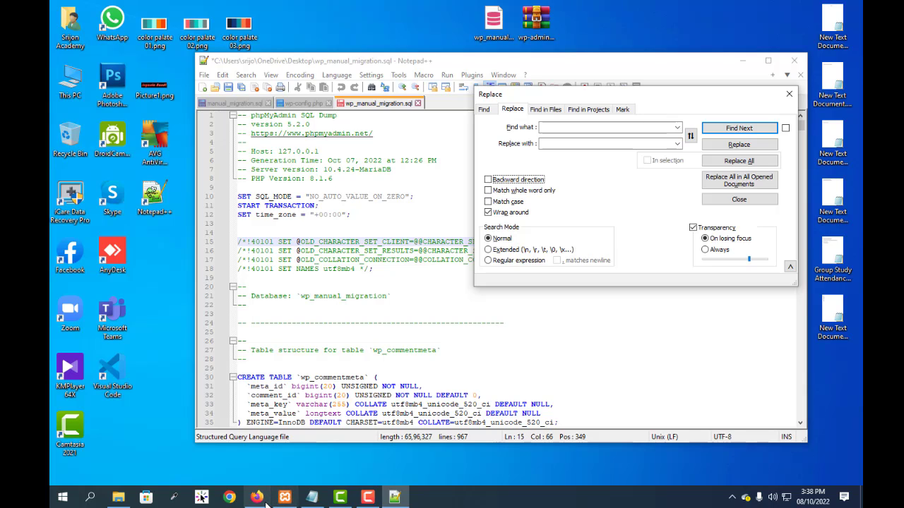
mouse_move(265, 500)
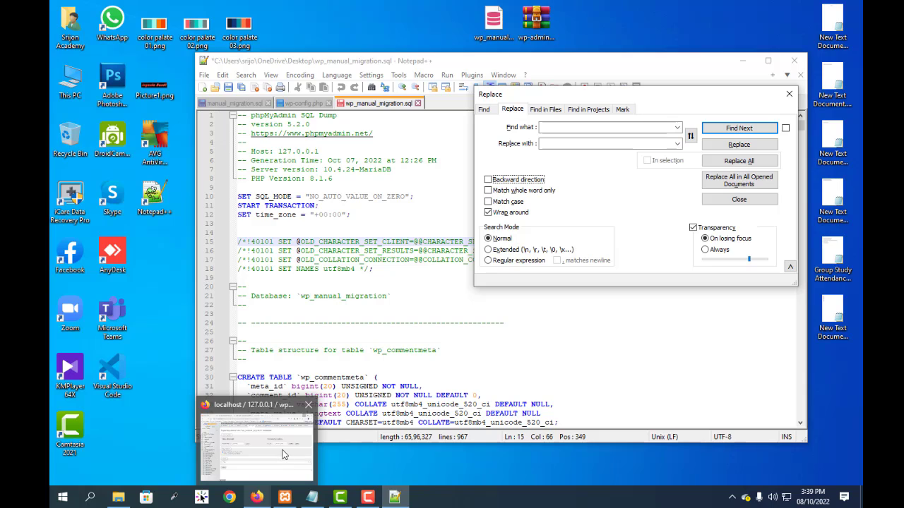
left_click(258, 499)
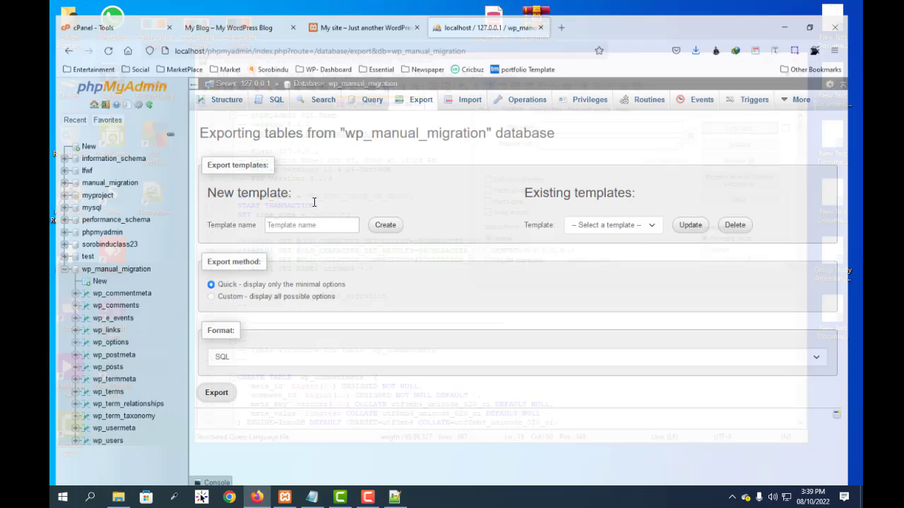
left_click(250, 17)
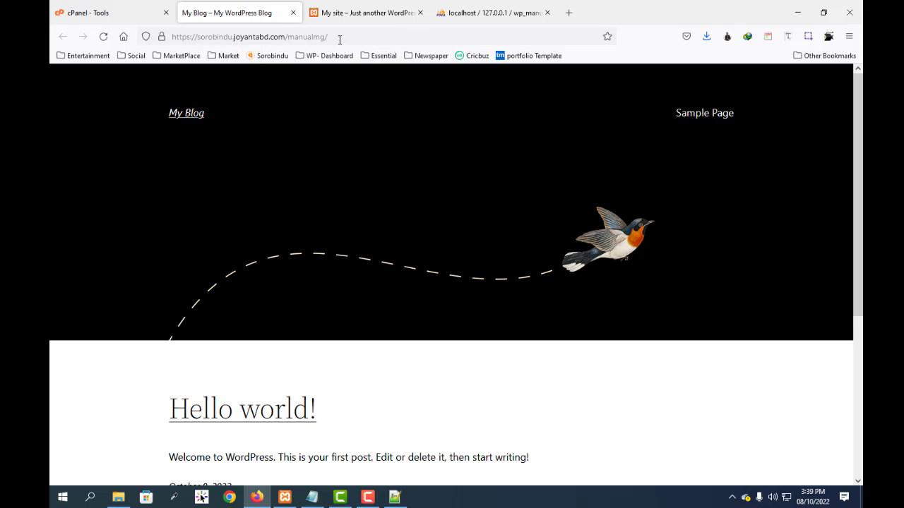
left_click(371, 15)
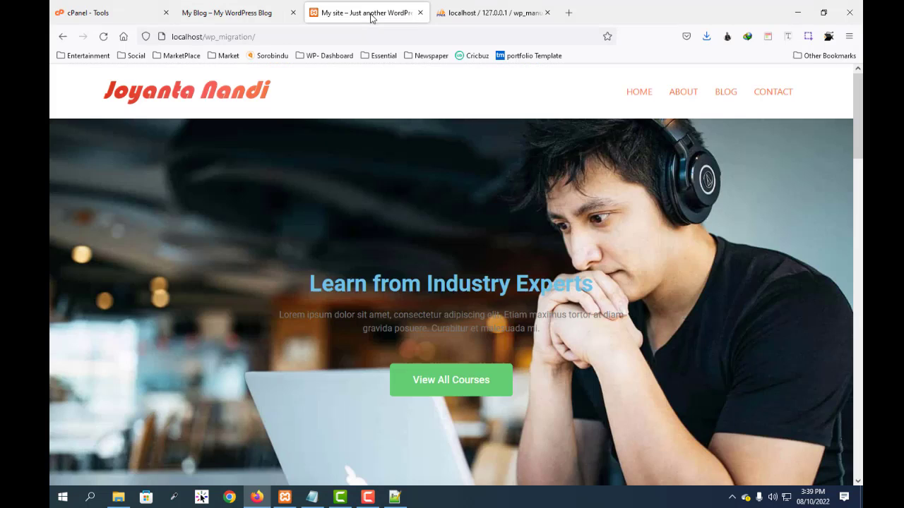
left_click(272, 38)
key("ctrl+c")
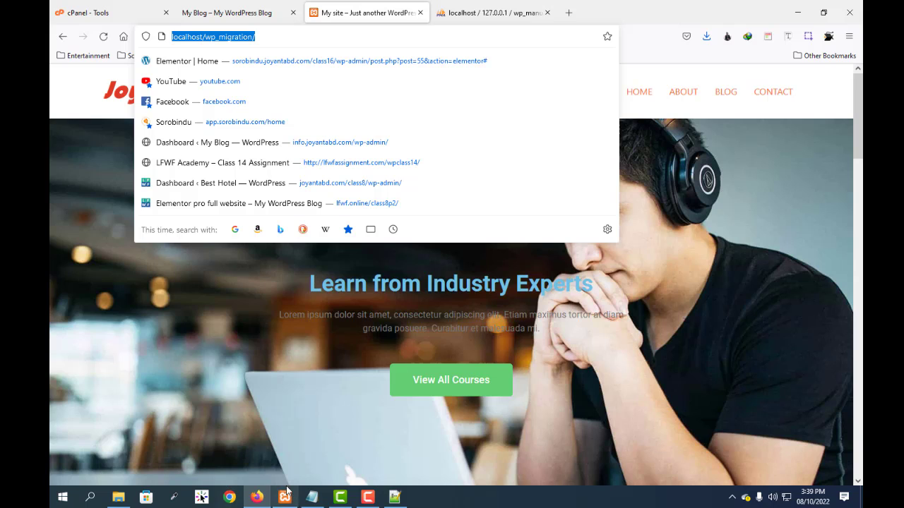
left_click(394, 497)
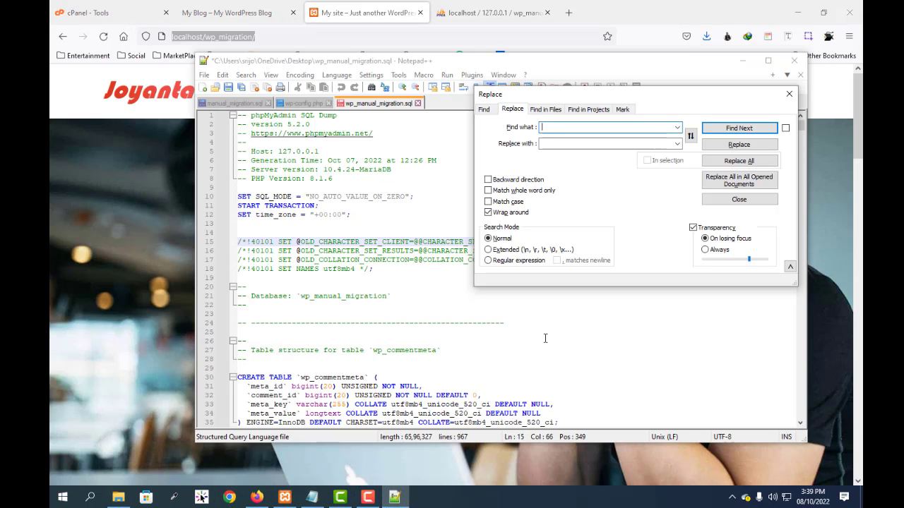
left_click(557, 126)
key("ctrl+v")
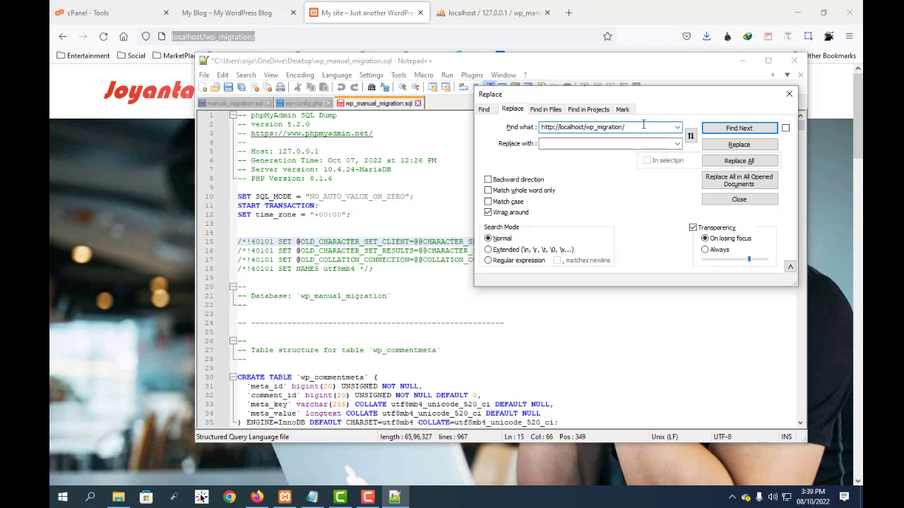
key("BackSpace")
left_click_drag(558, 128, 524, 128)
key("BackSpace")
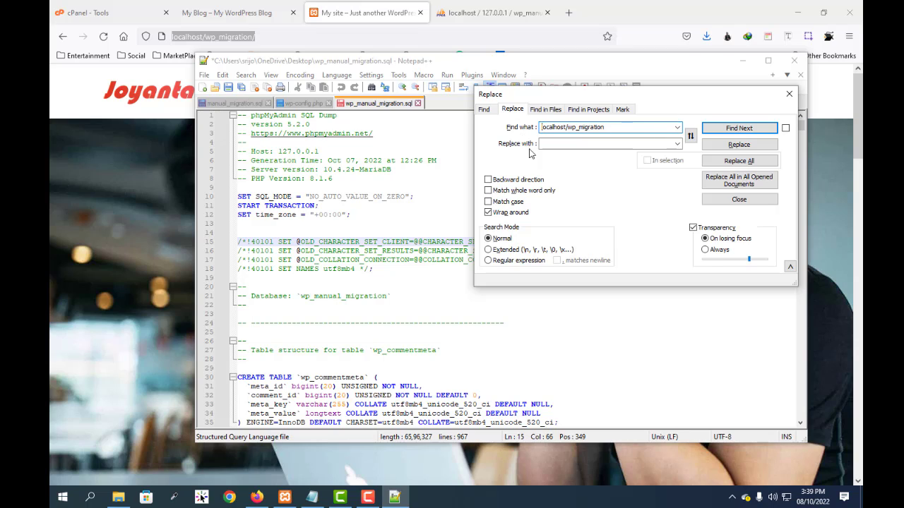
left_click(569, 143)
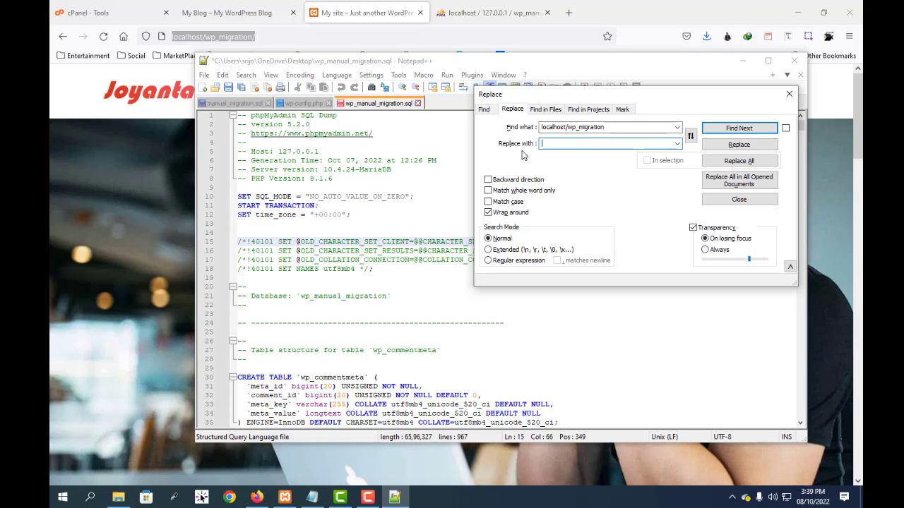
left_click(214, 14)
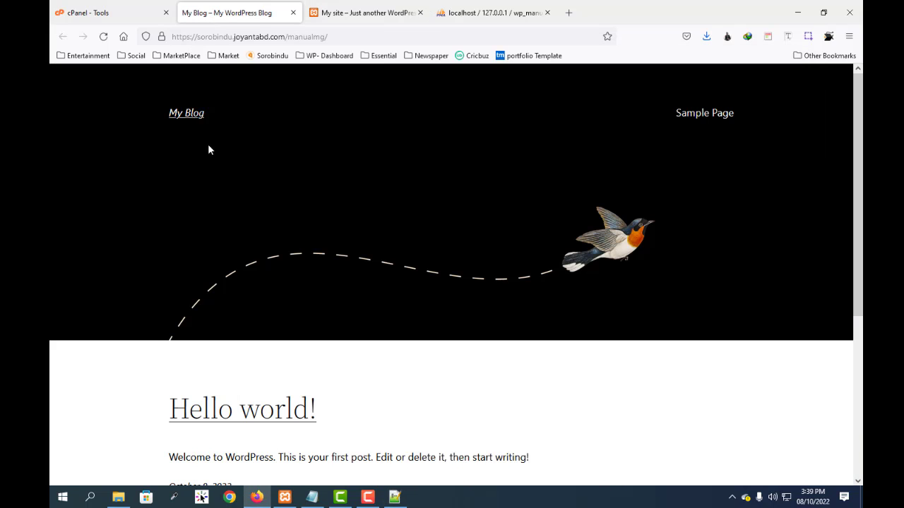
left_click(346, 36)
key("ctrl+c")
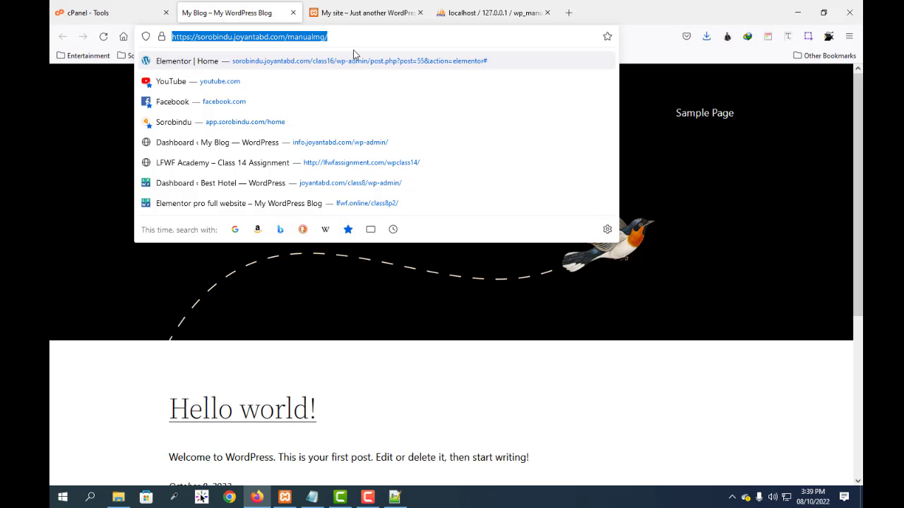
left_click(393, 497)
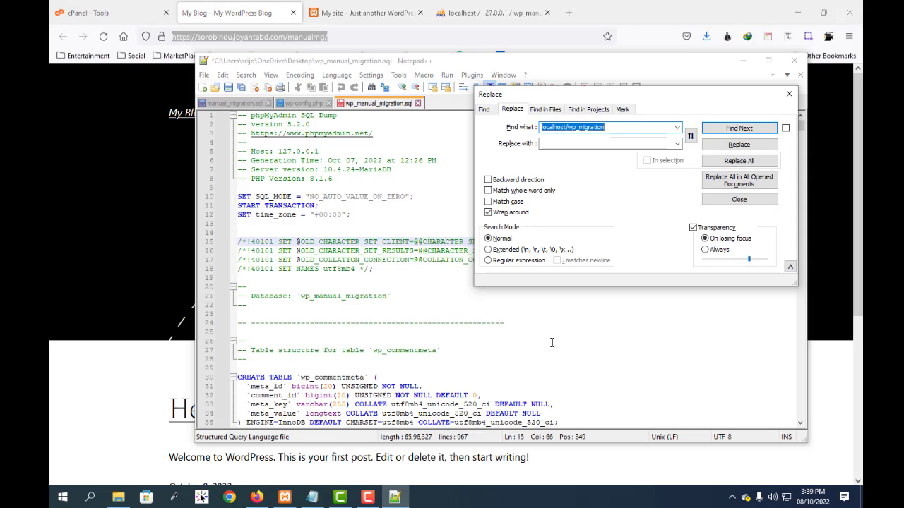
left_click(553, 144)
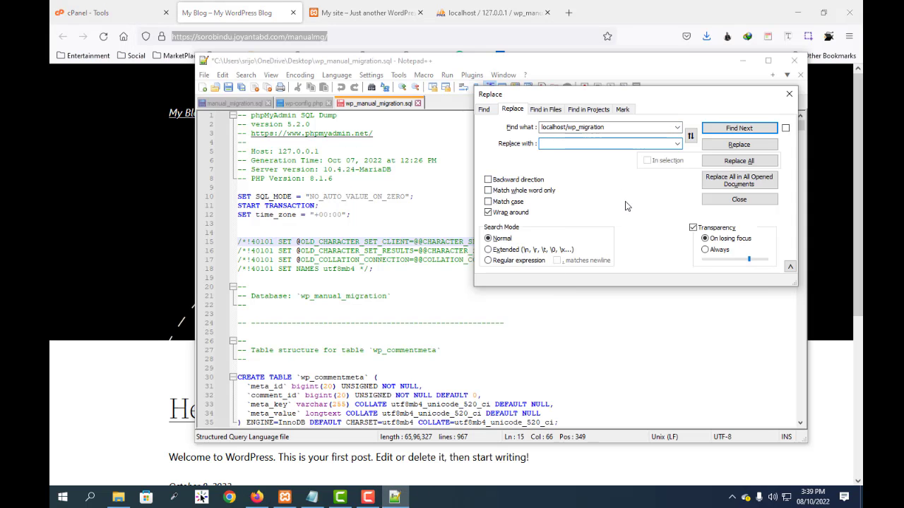
key("ctrl+v")
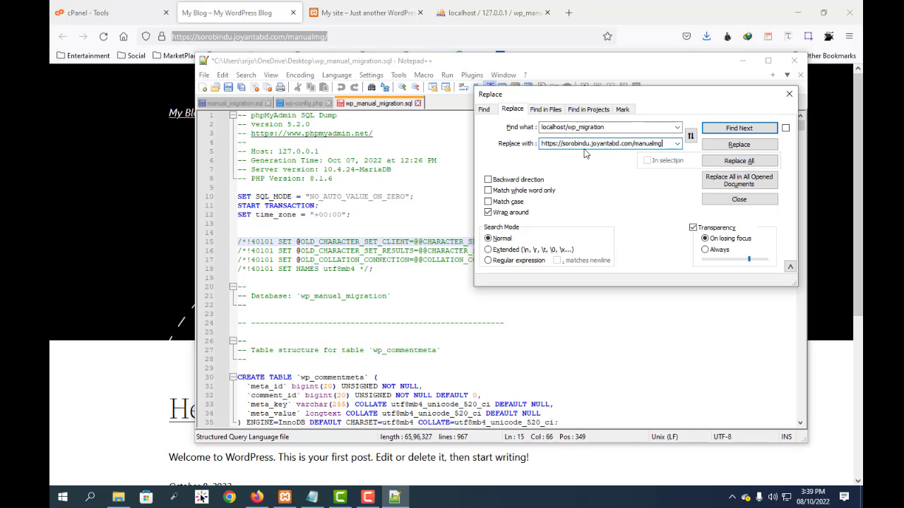
key("BackSpace")
key("BackSpace")
key("BackSpace")
key("BackSpace")
key("BackSpace")
key("BackSpace")
key("BackSpace")
key("BackSpace")
key("BackSpace")
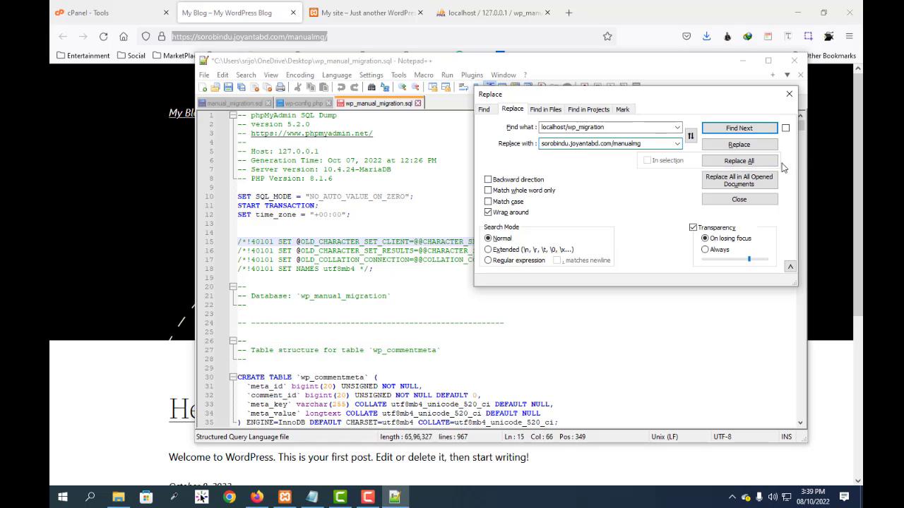
Step: Replace all occurrences of the local address in the SQL file, close the Replace dialog and switch back to Firefox
left_click(747, 162)
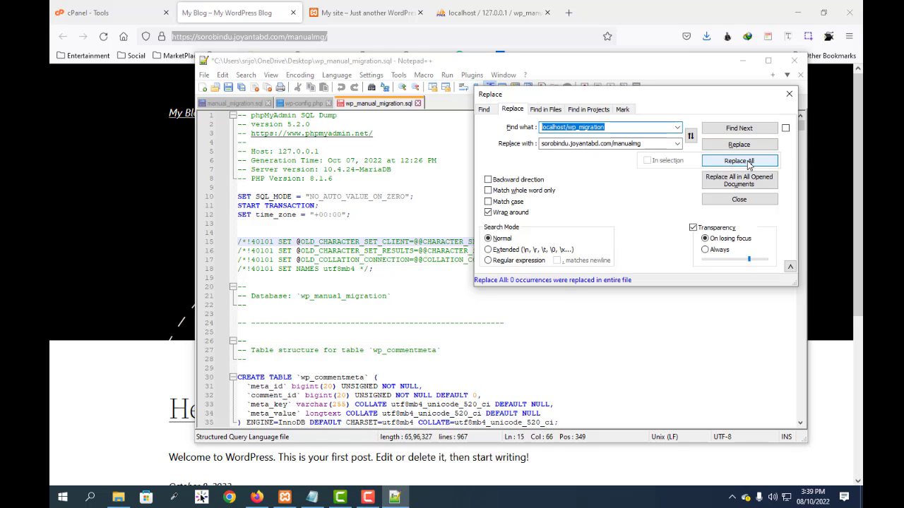
left_click(789, 94)
key("alt+Tab")
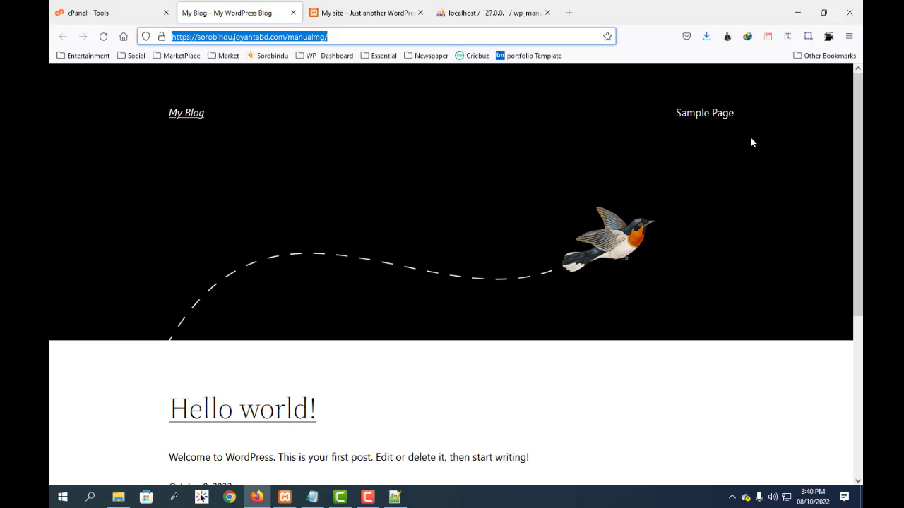
left_click(797, 12)
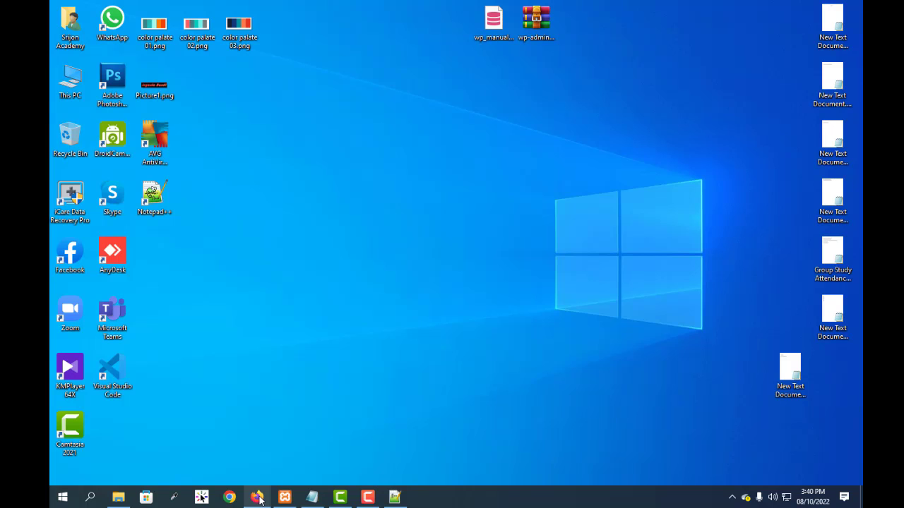
mouse_move(259, 500)
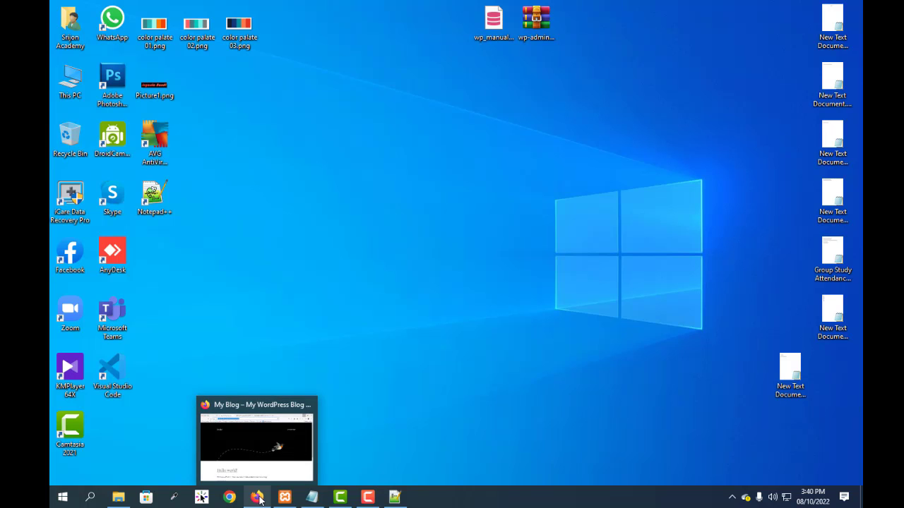
left_click(259, 499)
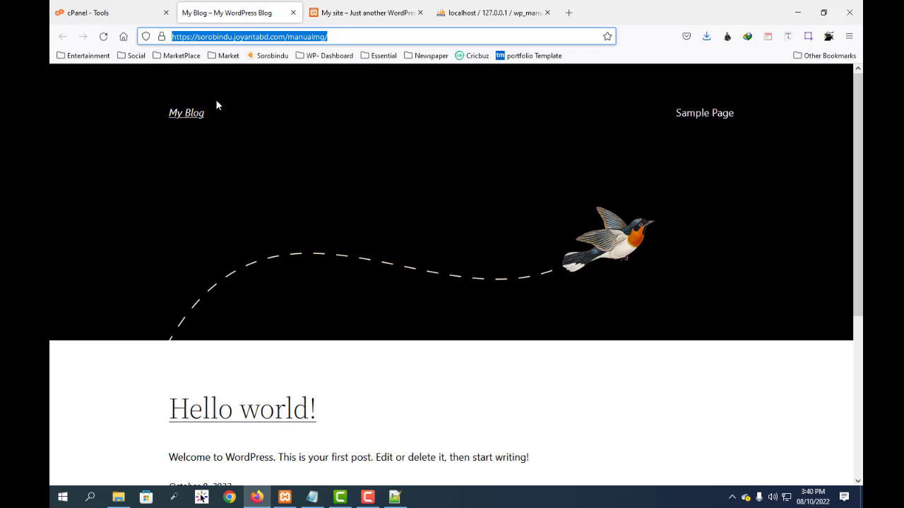
Step: Open cPanel's File Manager and go to the manualmg folder inside sorobindu.joyantabd.com
left_click(91, 13)
scroll(308, 364, "down", 3)
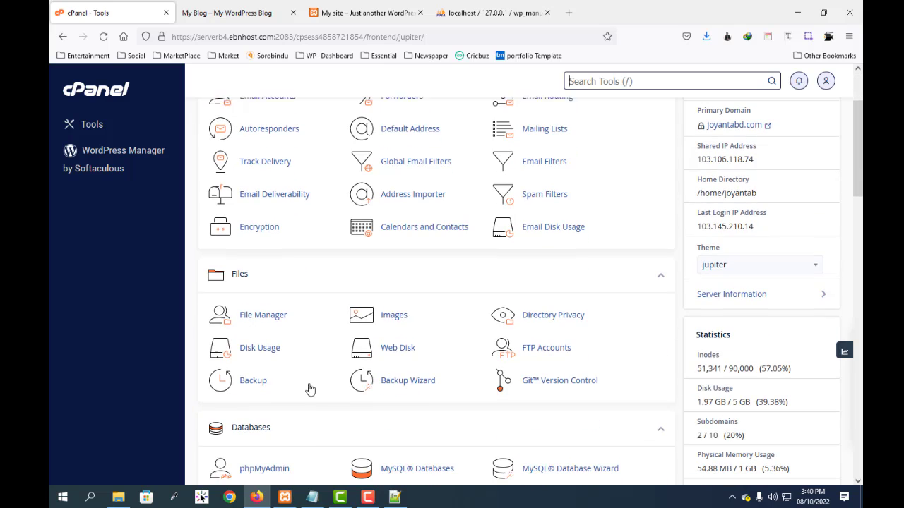
left_click(265, 317)
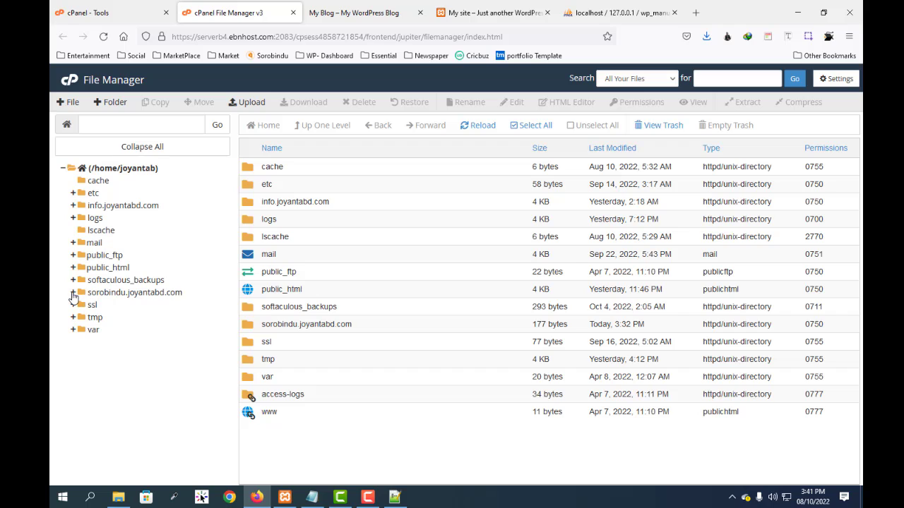
left_click(73, 292)
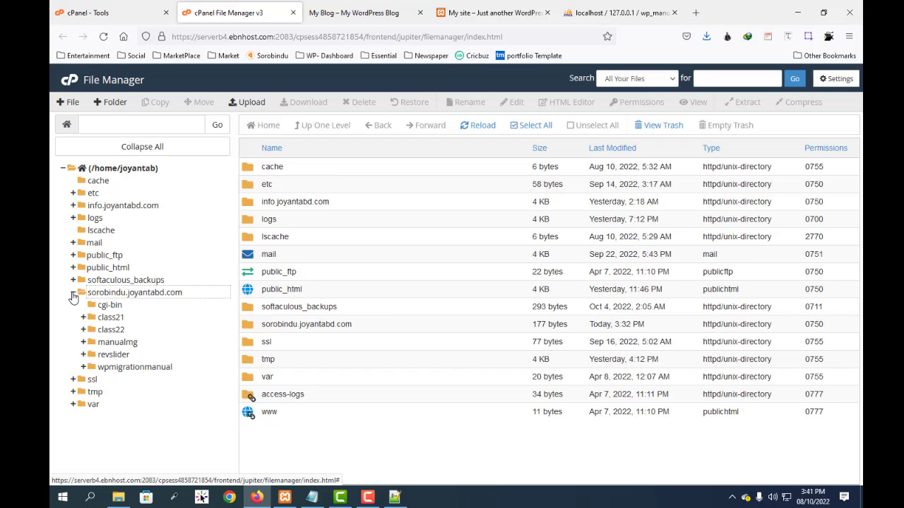
left_click(113, 342)
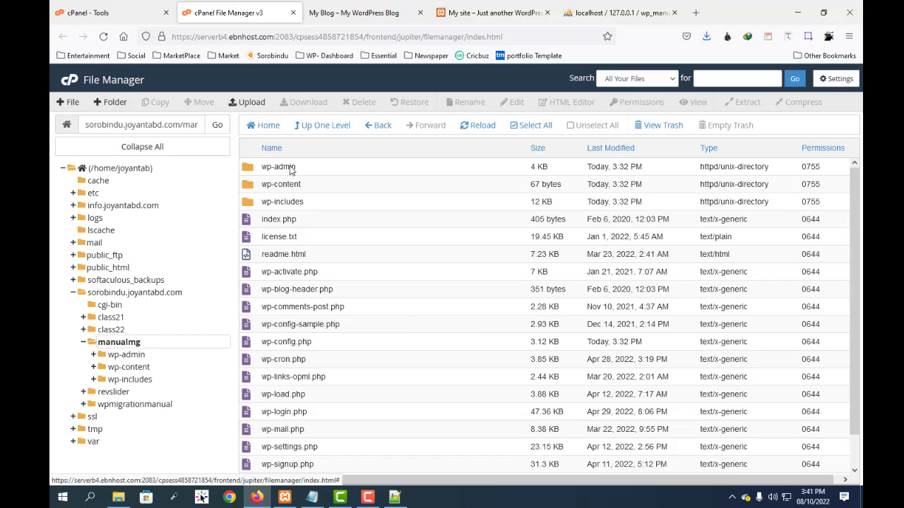
Step: Permanently delete all files and folders in the manualmg directory, skipping the trash
left_click(535, 126)
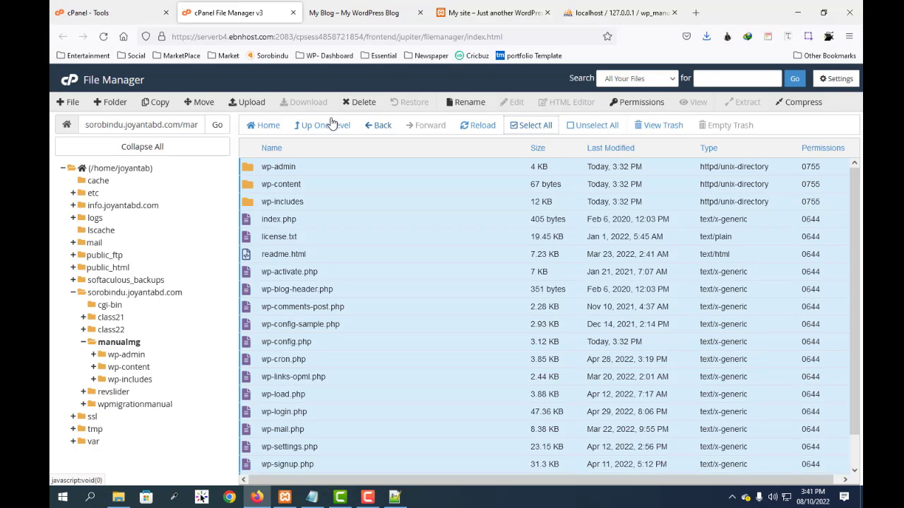
left_click(357, 103)
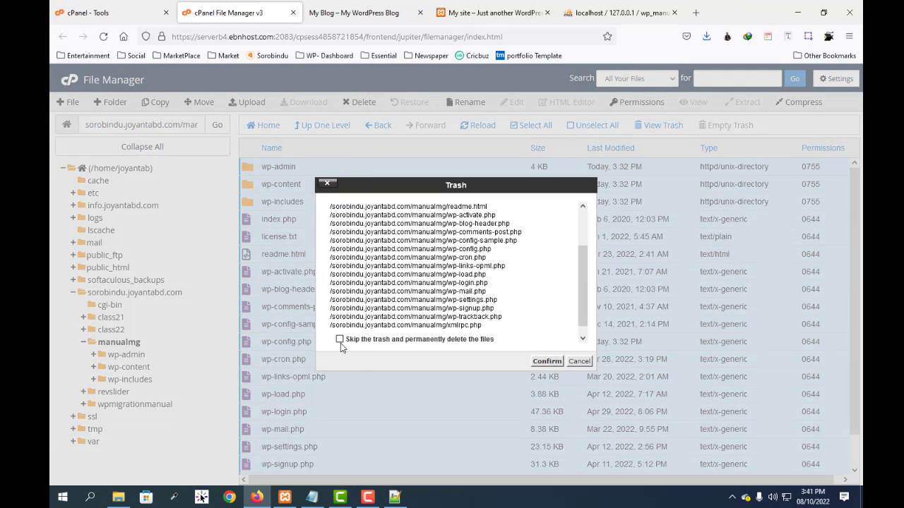
left_click(339, 340)
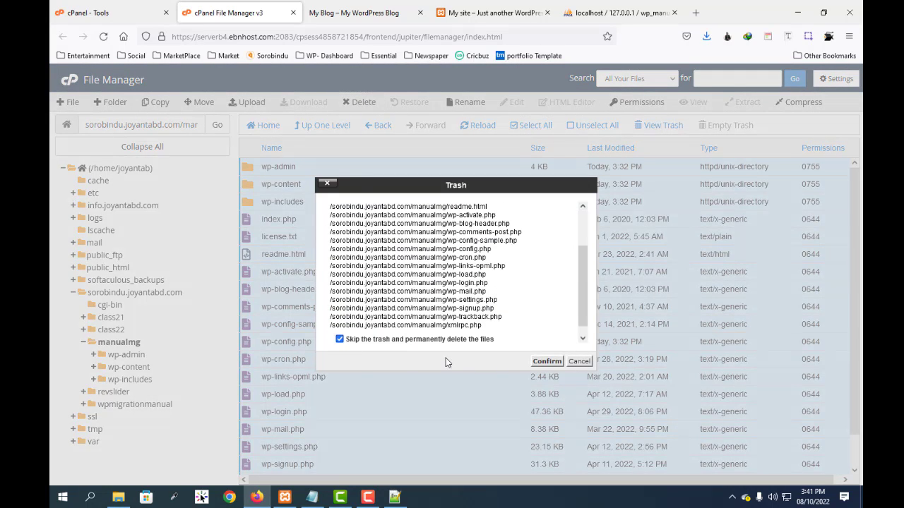
left_click(546, 361)
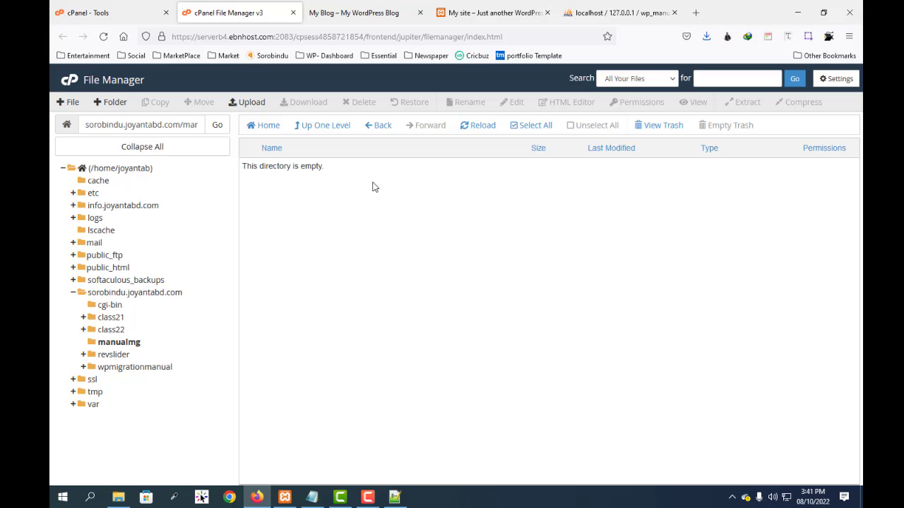
Step: Upload wp-admin.zip from the desktop into the manualmg folder and return to the folder's file list
left_click(255, 104)
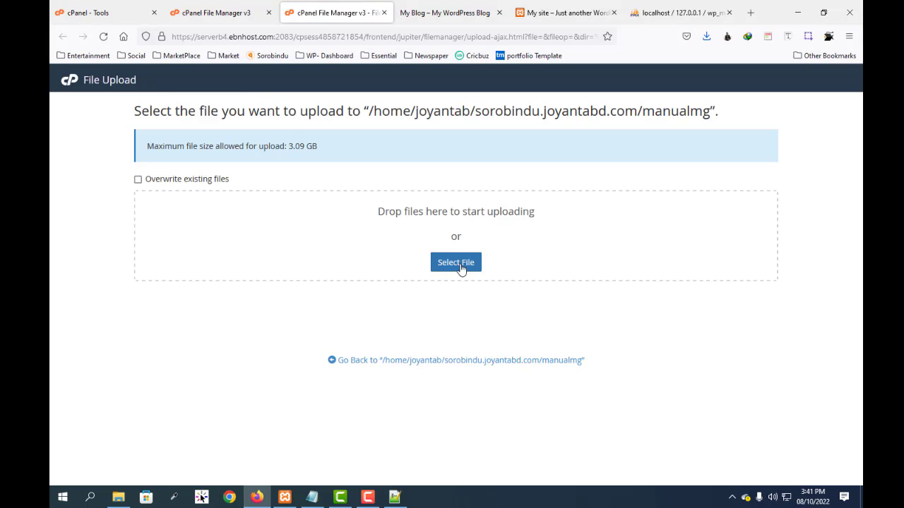
left_click(458, 264)
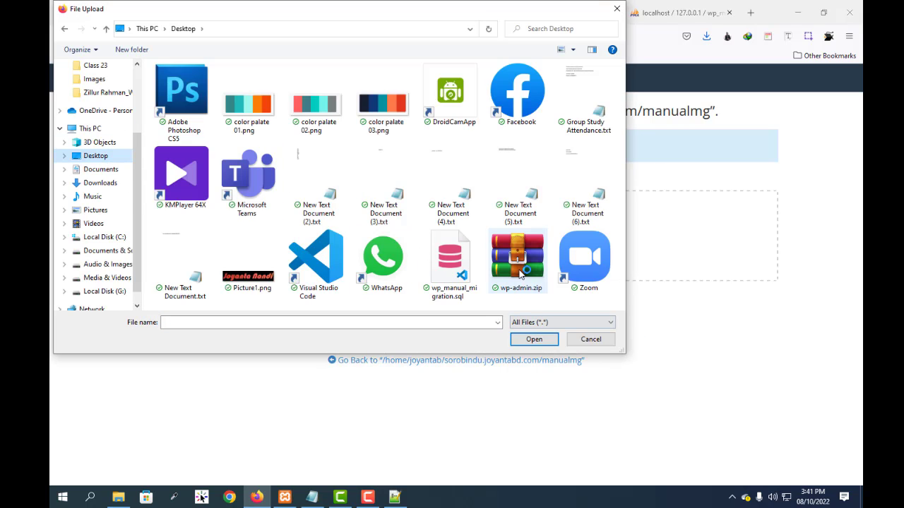
left_click(536, 255)
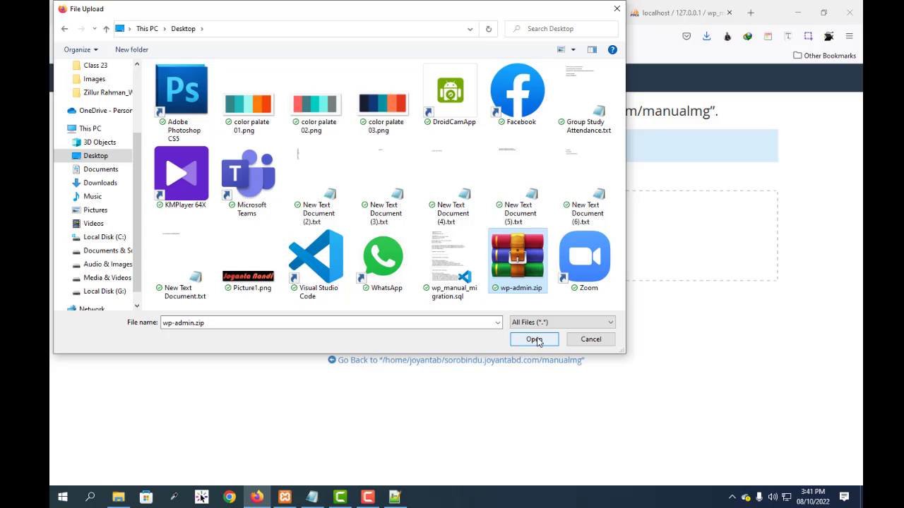
left_click(534, 339)
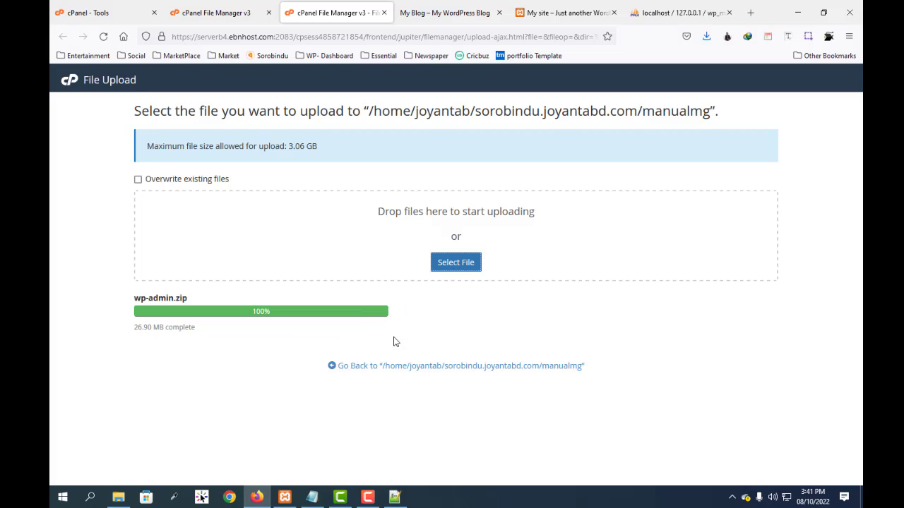
left_click(484, 368)
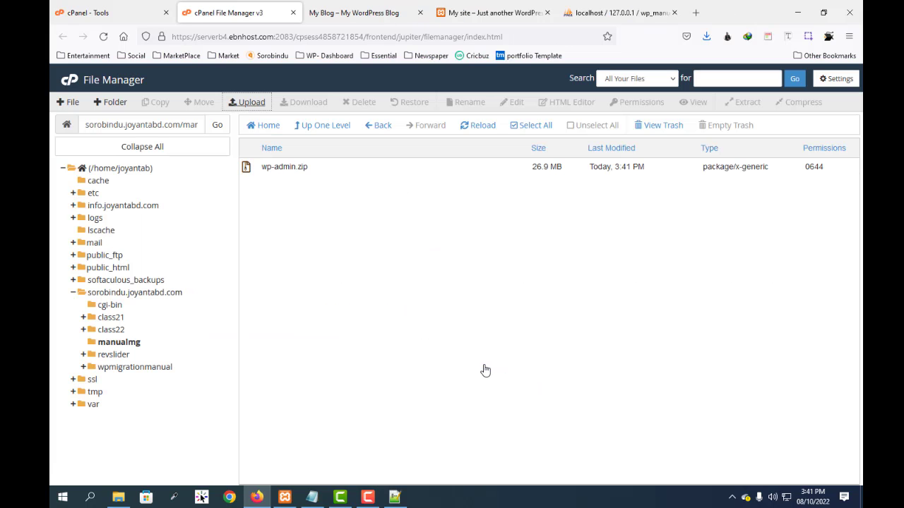
Step: Extract wp-admin.zip into /sorobindu.joyantabd.com/manualmg and close the extraction results
right_click(279, 167)
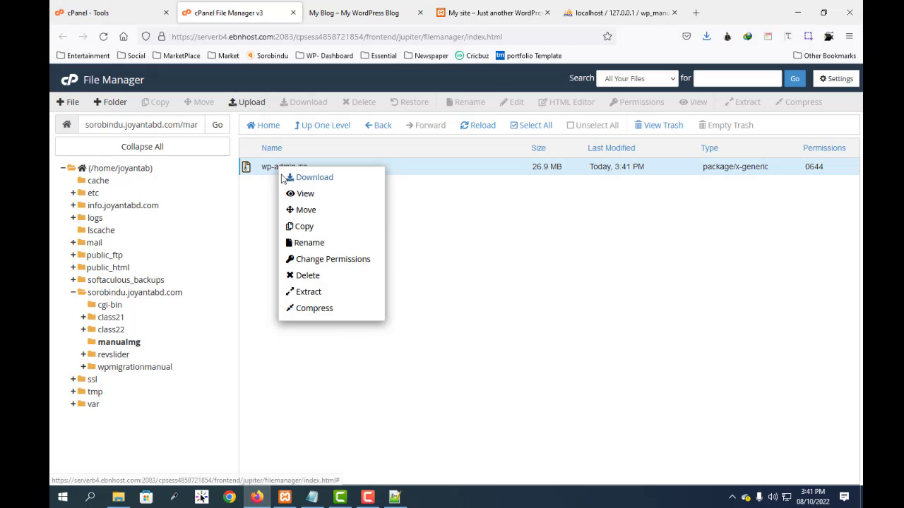
left_click(308, 292)
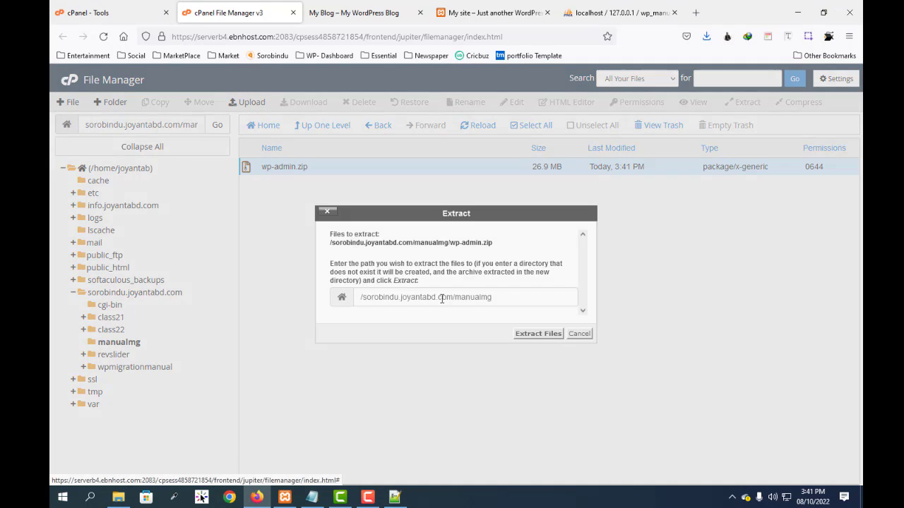
left_click(538, 333)
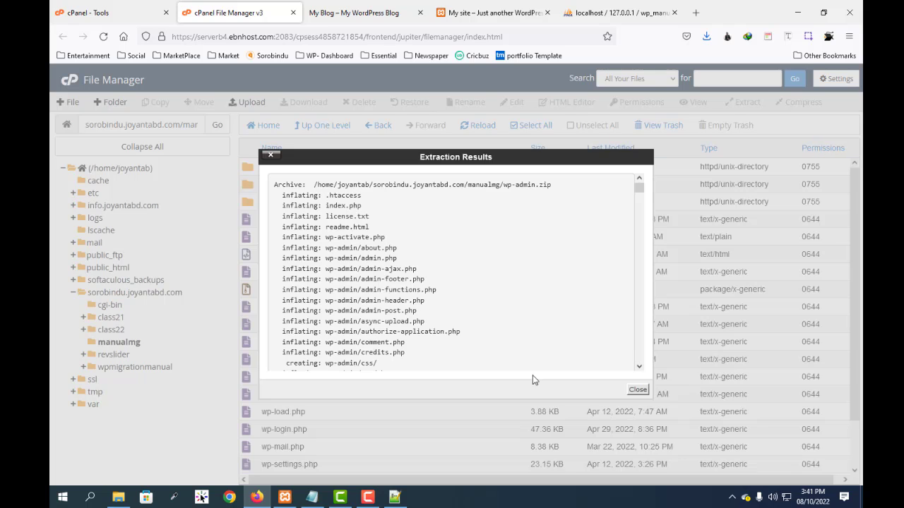
left_click(637, 390)
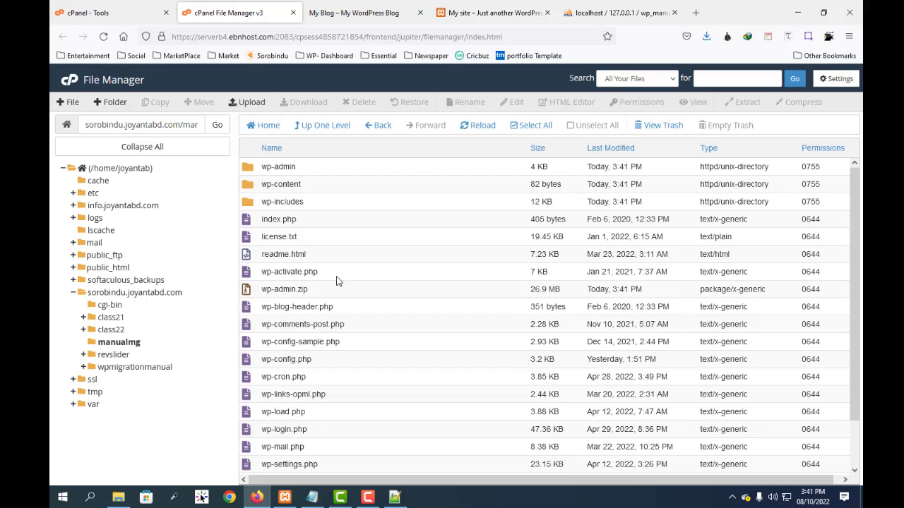
Step: Permanently delete the uploaded wp-admin.zip archive from the manualmg folder, skipping the trash
left_click(293, 288)
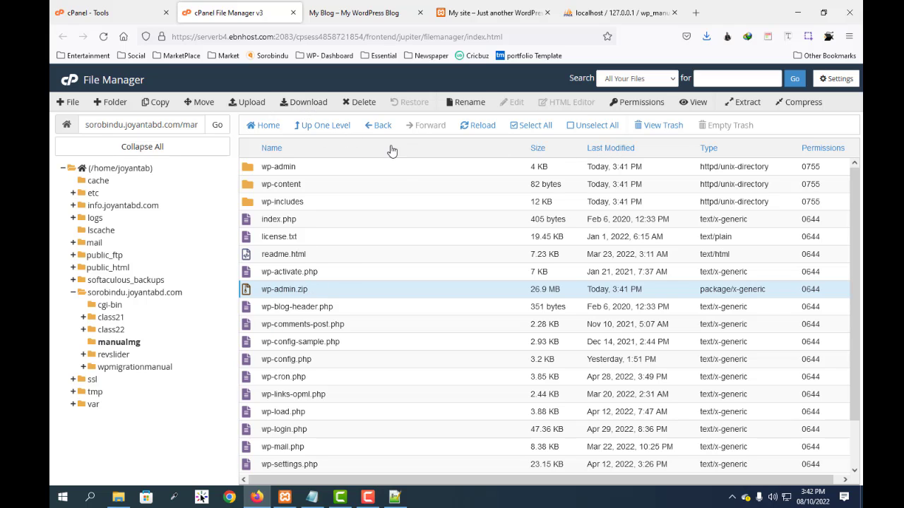
left_click(360, 102)
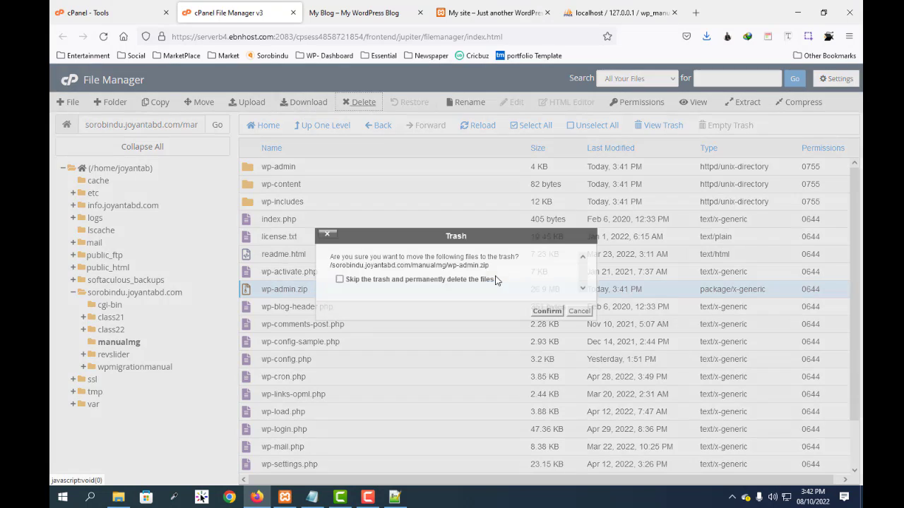
left_click(339, 278)
left_click(547, 310)
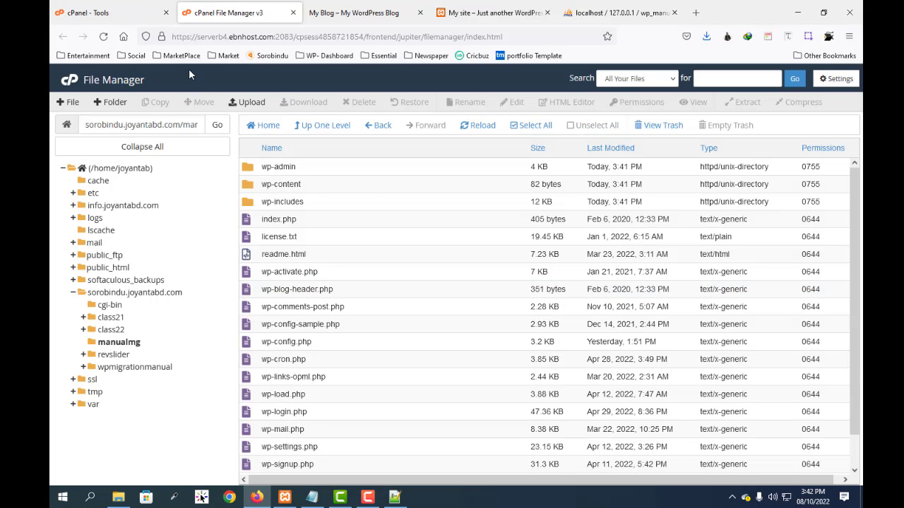
Step: Return to the cPanel tools page and open the MySQL Database Wizard
left_click(110, 14)
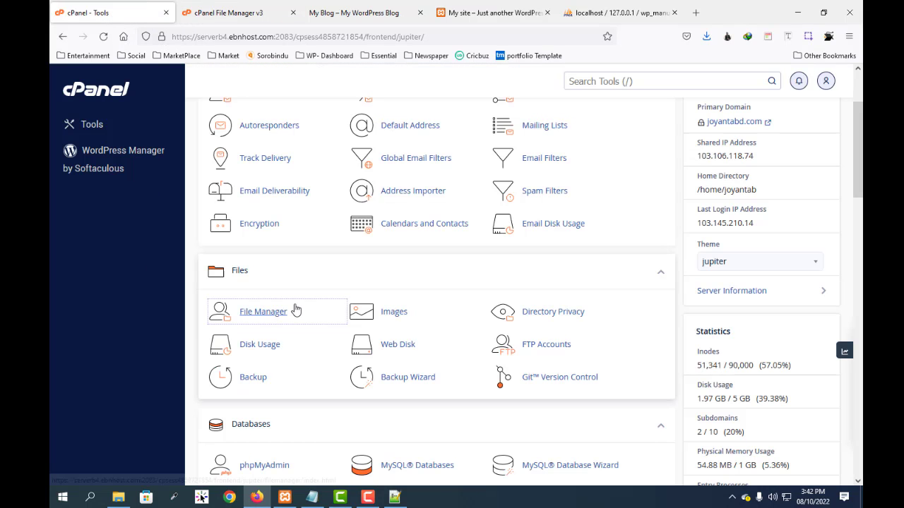
middle_click(346, 274)
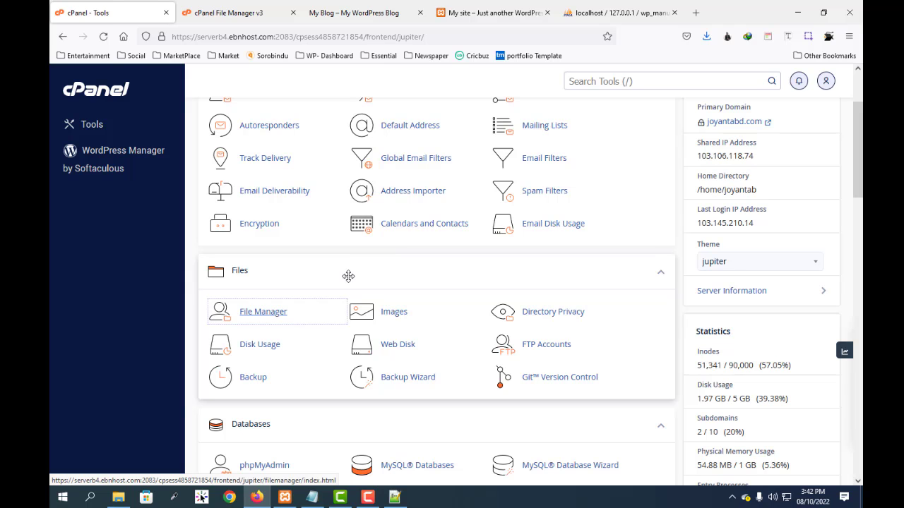
scroll(346, 274, "down", 3)
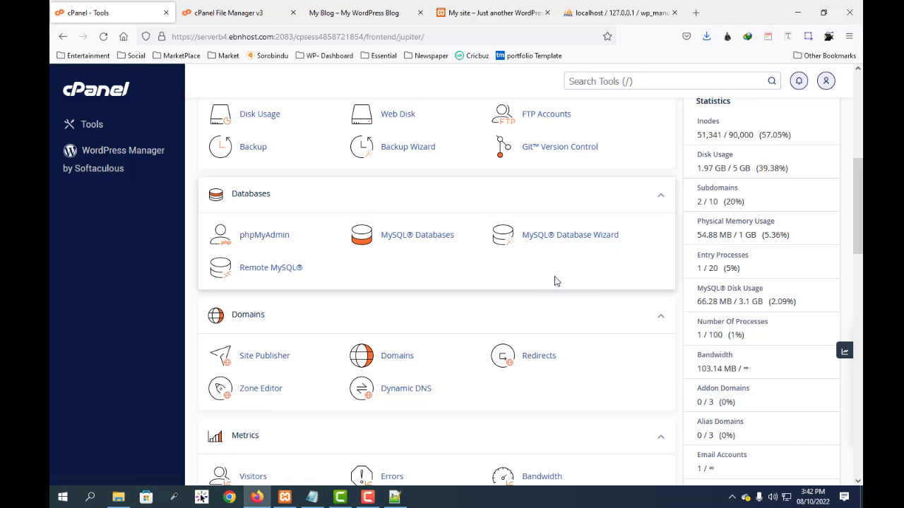
left_click(563, 241)
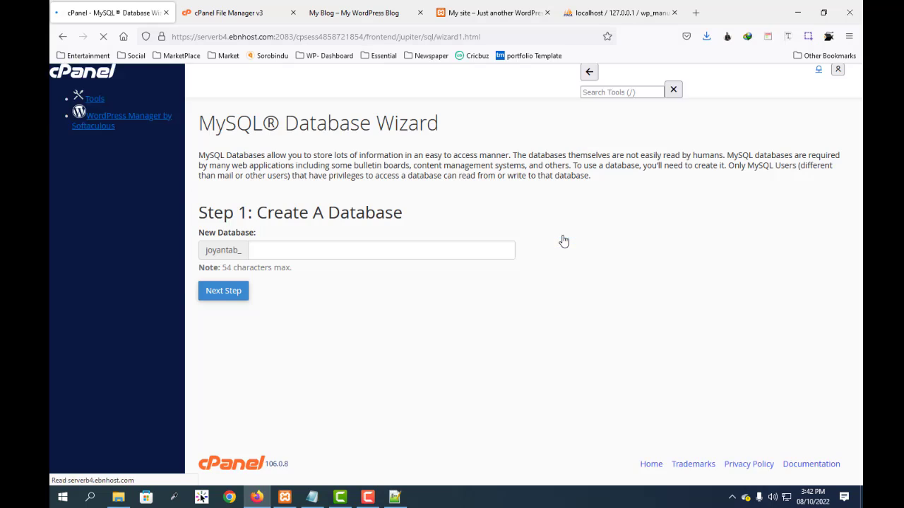
Step: Create a new database with the name migration_manual after the account prefix and continue to the database user setup
left_click(278, 250)
key("Escape")
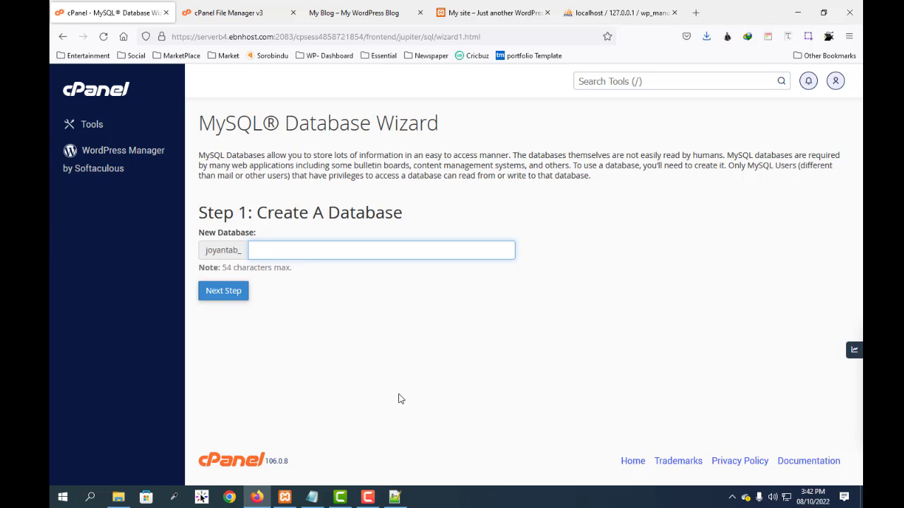
type("maual")
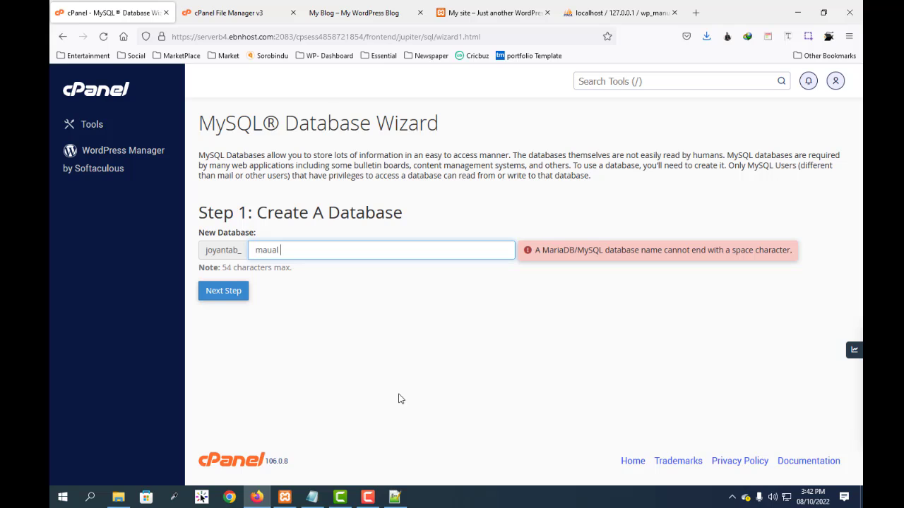
key("BackSpace")
key("BackSpace")
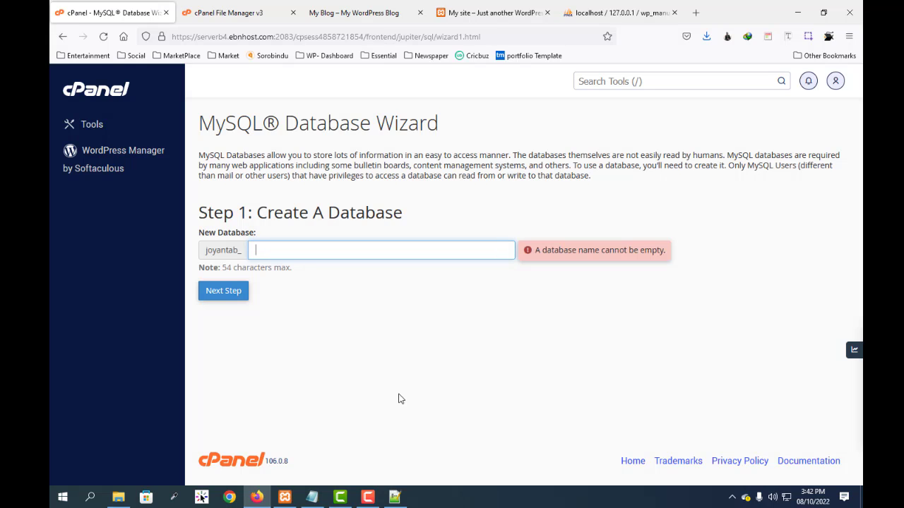
type("migra")
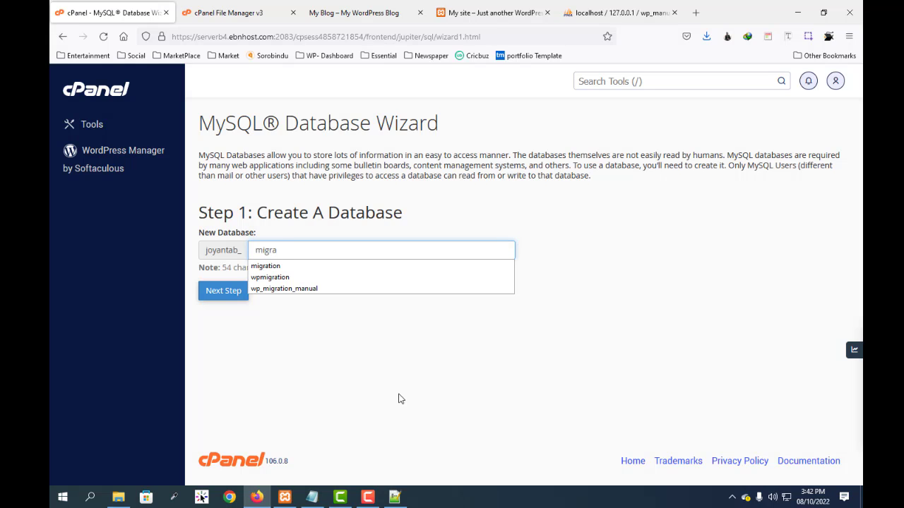
type("tion_")
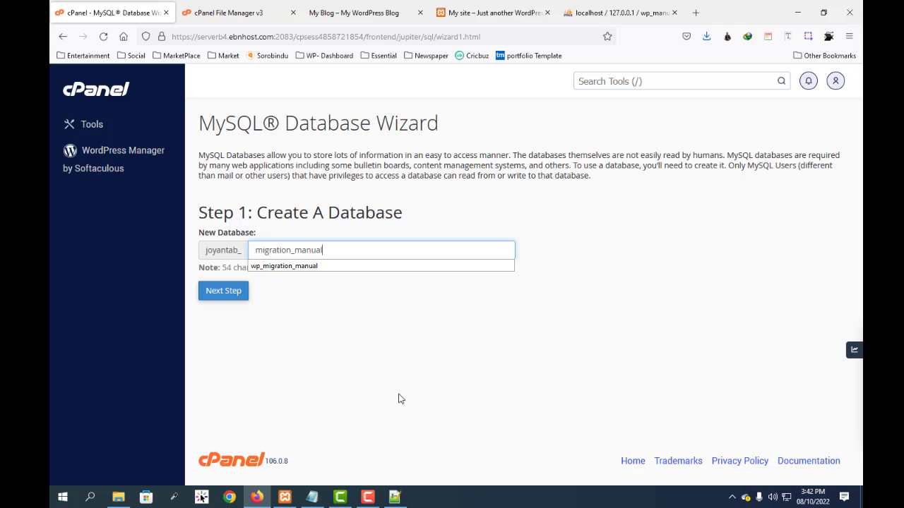
type("manual")
left_click(224, 291)
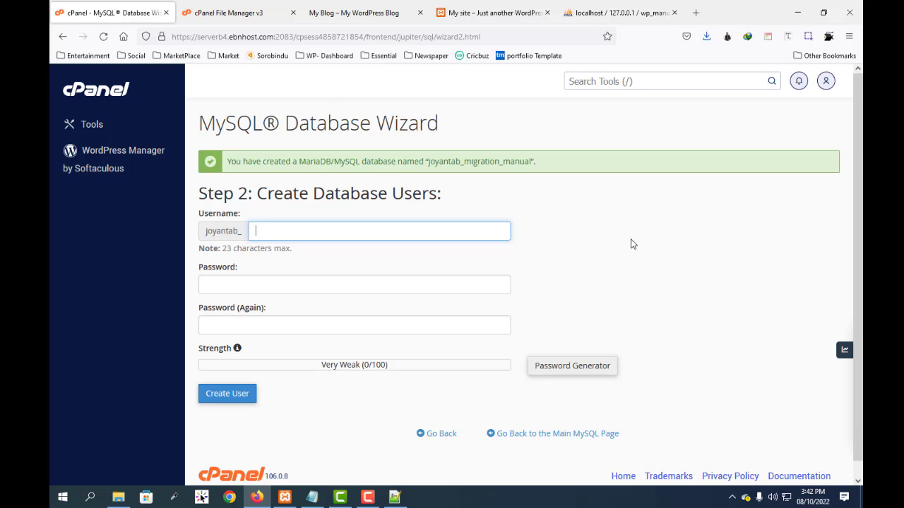
Step: Enter the database username, generate a password with the Password Generator and paste it into both password fields
type("joyna")
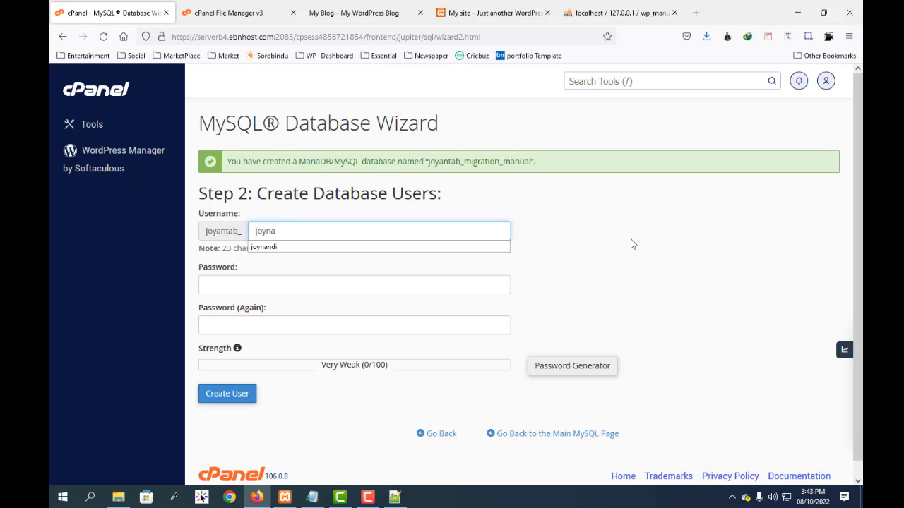
type("ndibd")
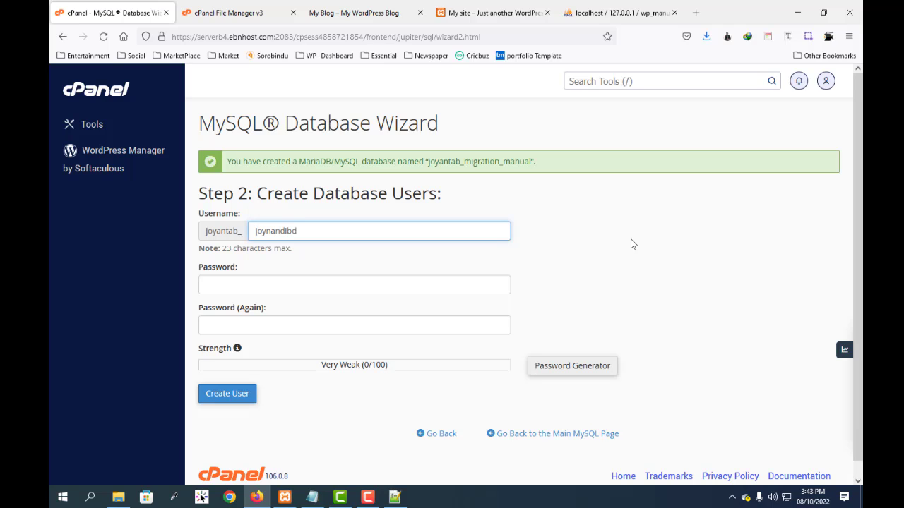
left_click(277, 287)
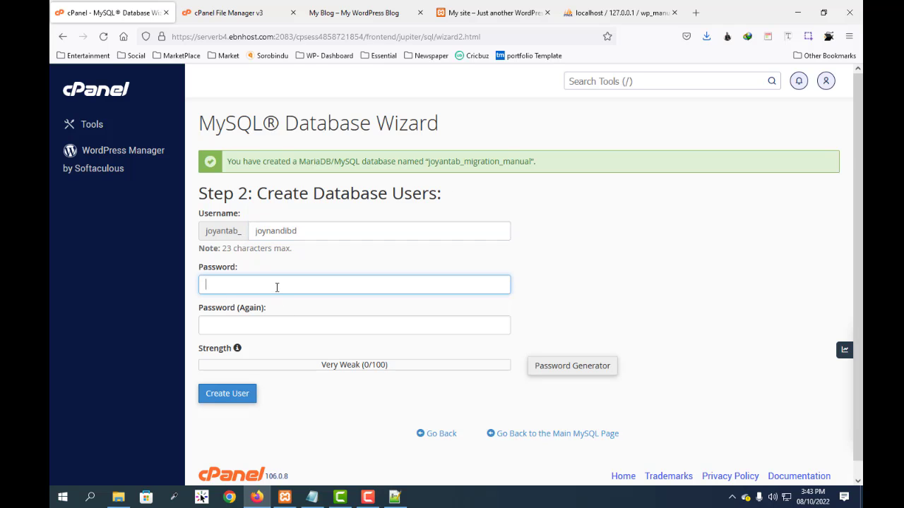
left_click(574, 366)
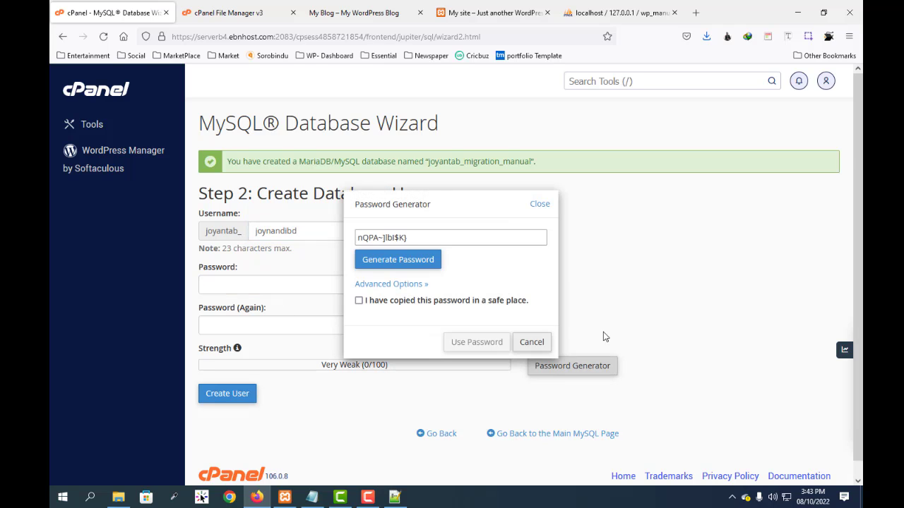
left_click(423, 237)
key("ctrl+a")
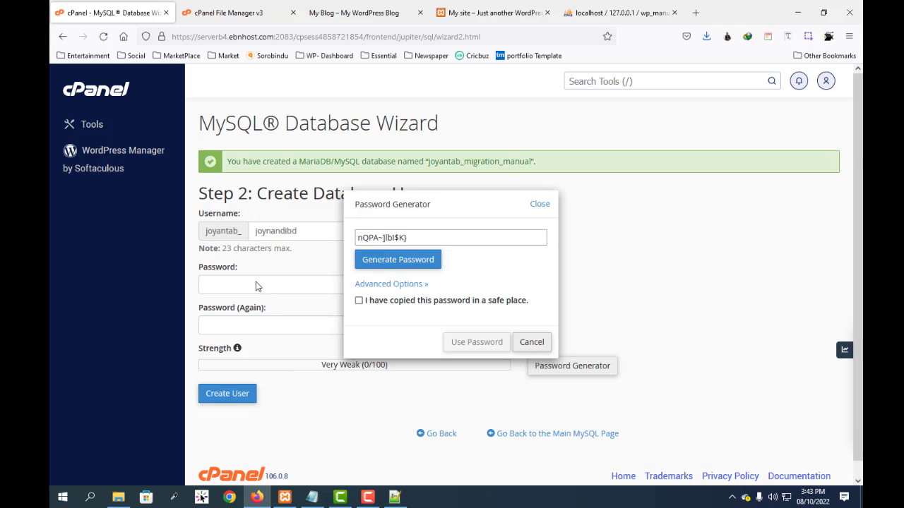
left_click(539, 204)
left_click(268, 282)
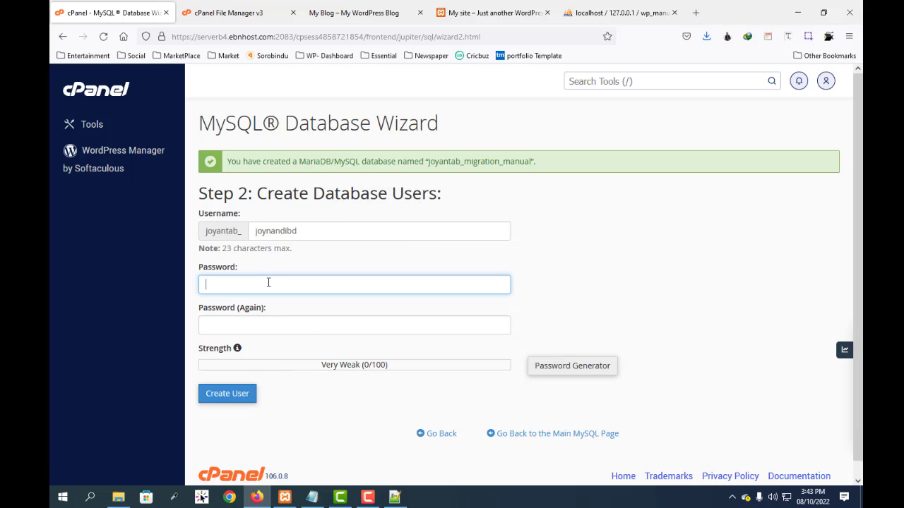
key("ctrl+v")
left_click(271, 324)
key("ctrl+v")
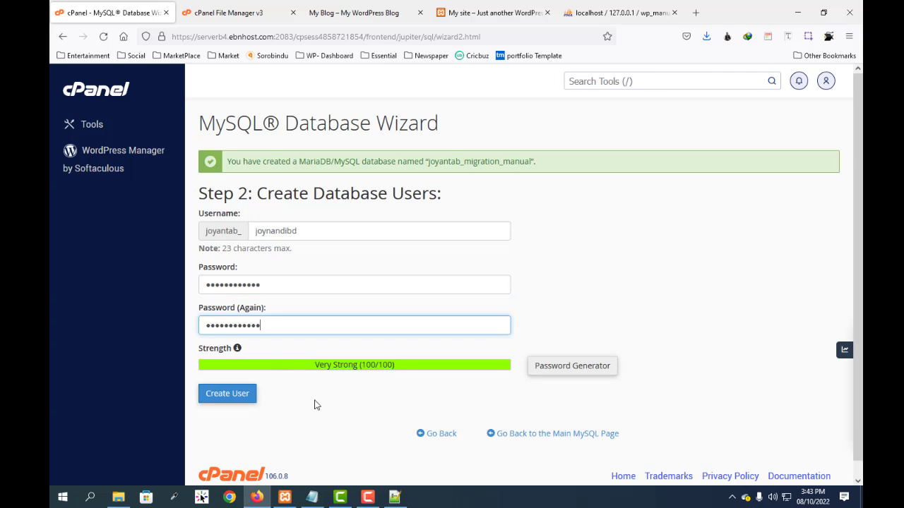
Step: Paste the generated password into the server db password line of the Notepad notes and create the database user in cPanel
left_click(311, 497)
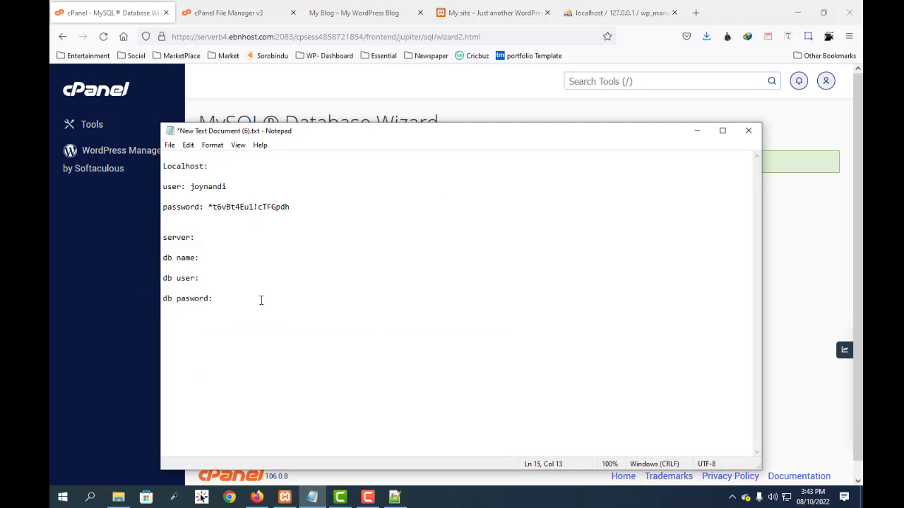
key("ctrl+v")
left_click(697, 131)
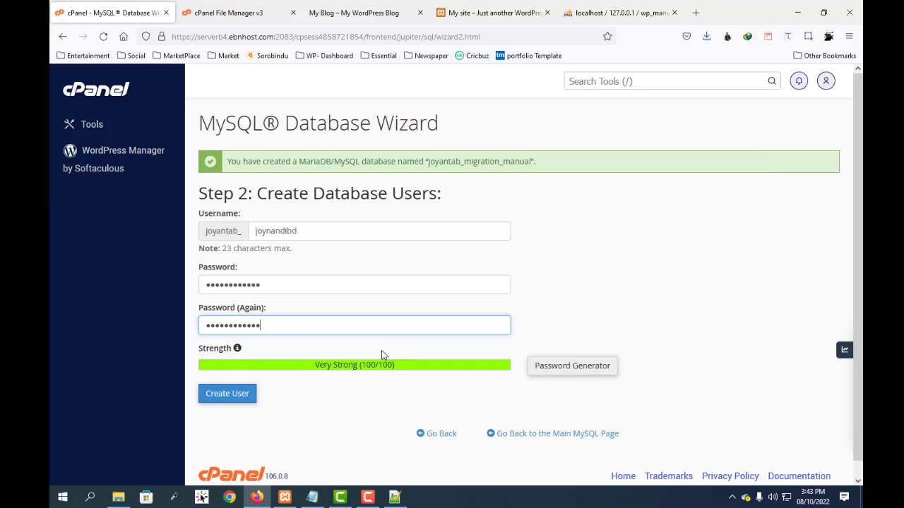
left_click(225, 397)
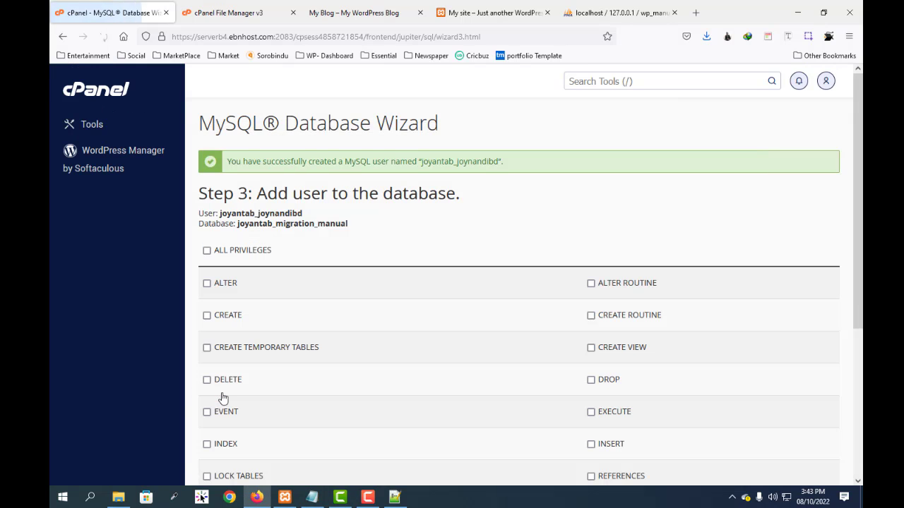
Step: Select ALL PRIVILEGES for the new user on the migration_manual database
scroll(372, 249, "down", 3)
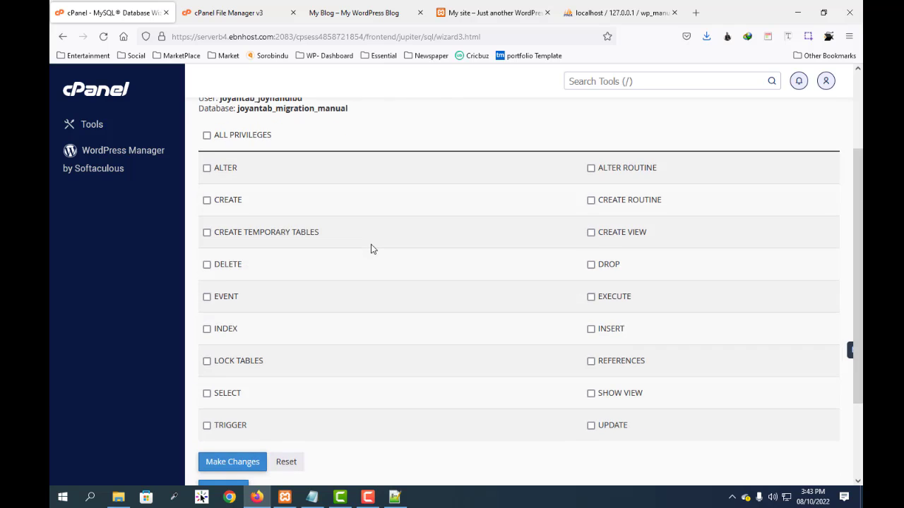
scroll(372, 249, "up", 2)
scroll(247, 148, "down", 3)
scroll(247, 148, "up", 3)
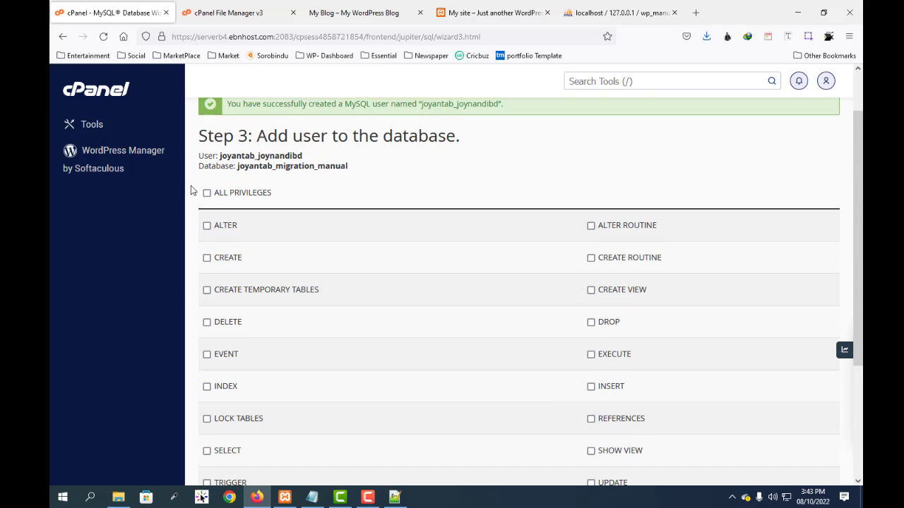
left_click(207, 192)
scroll(340, 276, "down", 3)
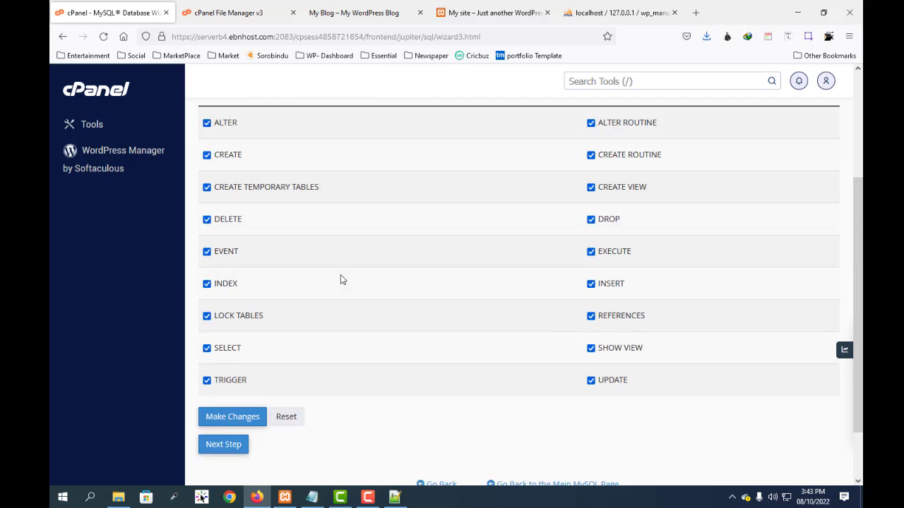
scroll(340, 279, "up", 3)
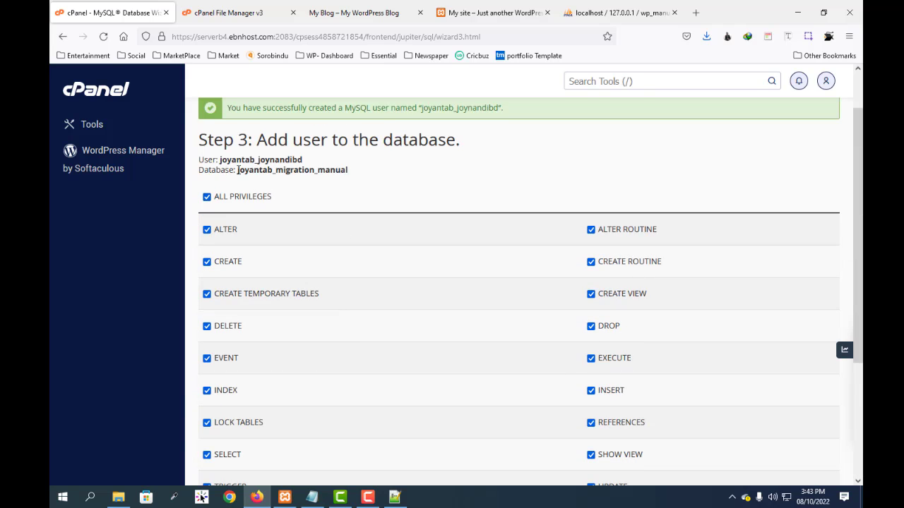
Step: Copy the full prefixed name of the migration_manual database into the db name line of the Notepad notes
left_click_drag(237, 170, 353, 176)
key("ctrl+c")
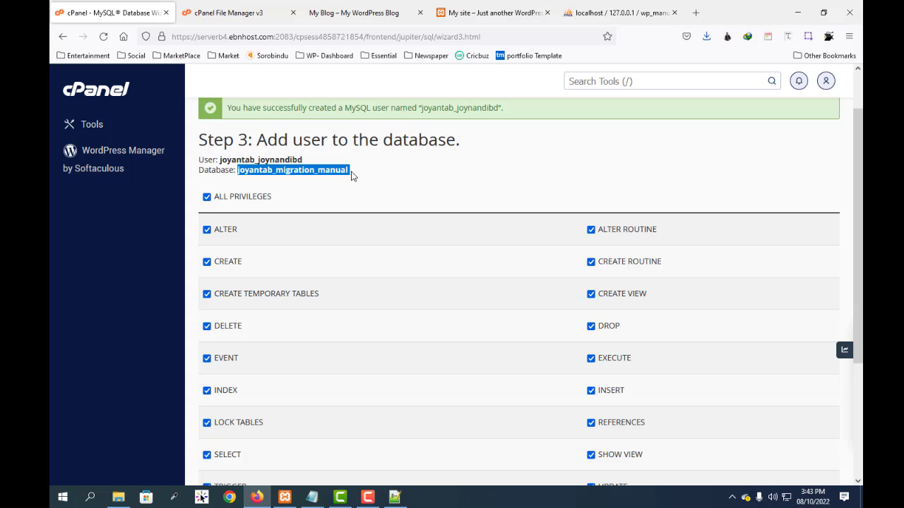
left_click(312, 497)
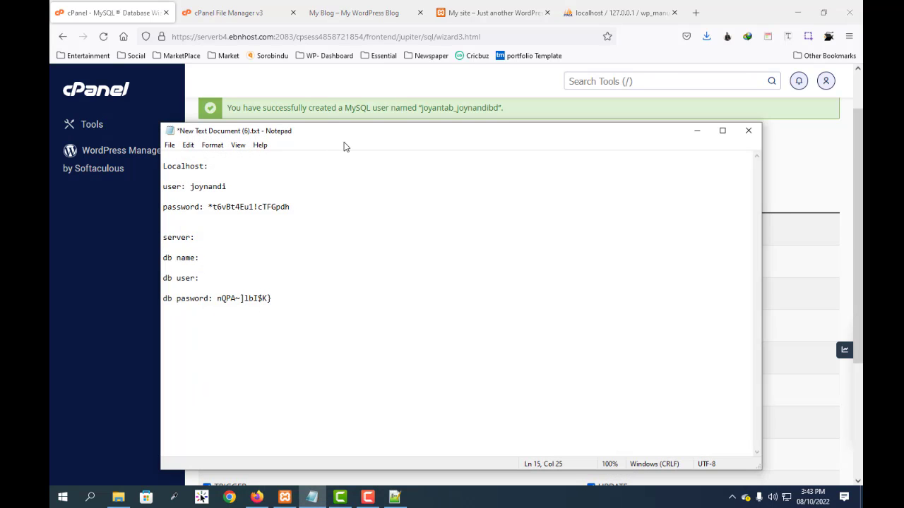
left_click_drag(345, 142, 366, 137)
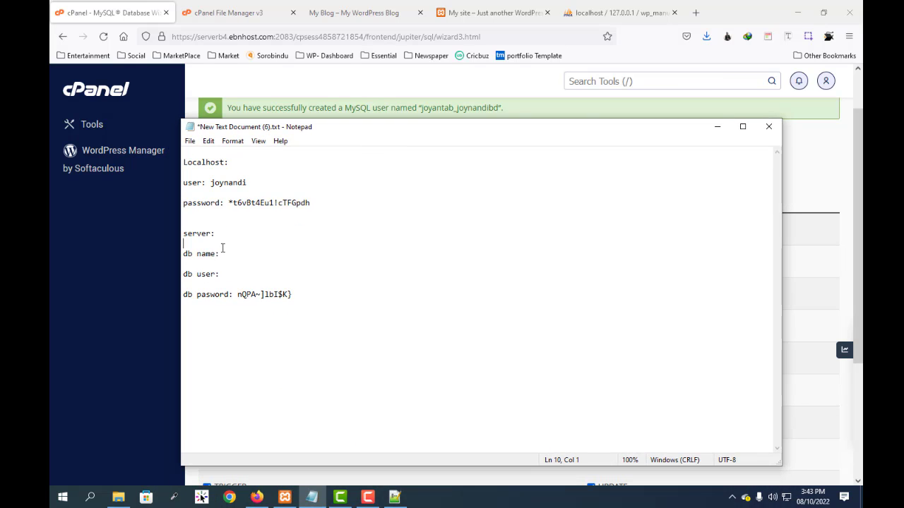
key("ctrl+v")
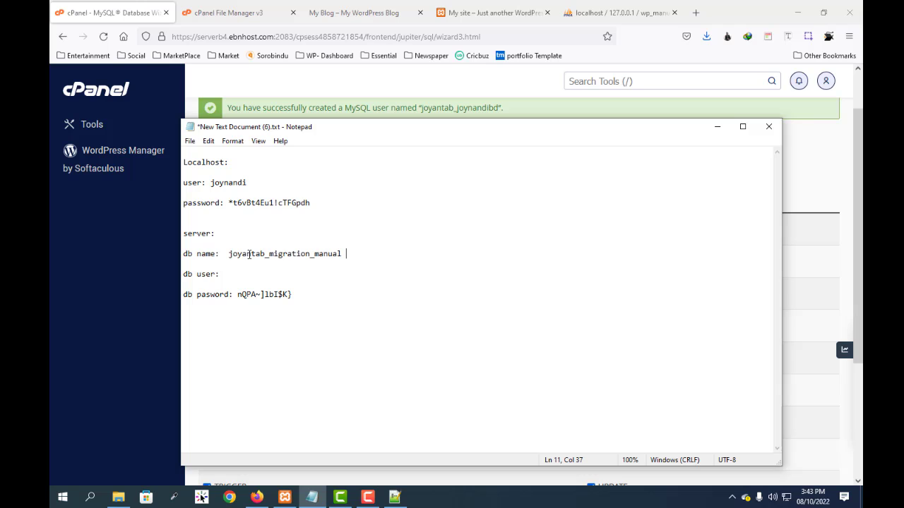
Step: Copy the full database username from the wizard into the db user line of the Notepad notes and save the file
left_click(256, 76)
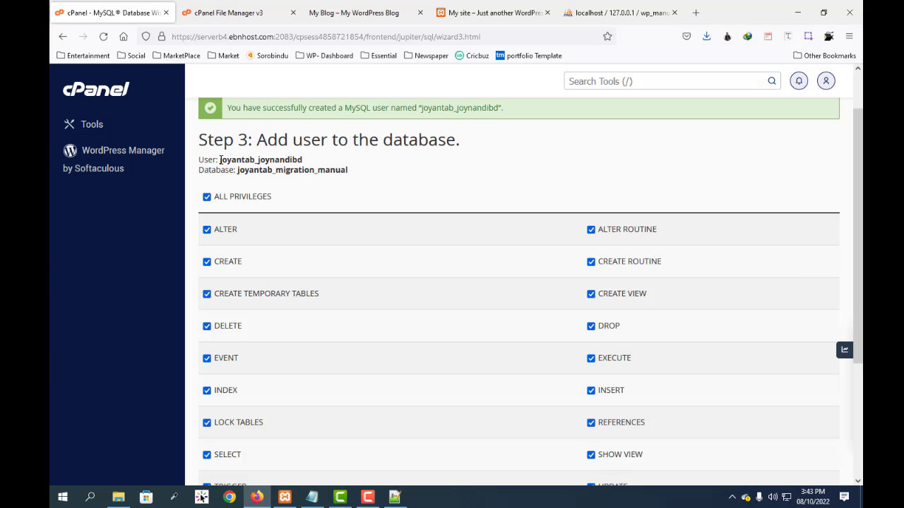
left_click_drag(219, 160, 306, 159)
key("ctrl+c")
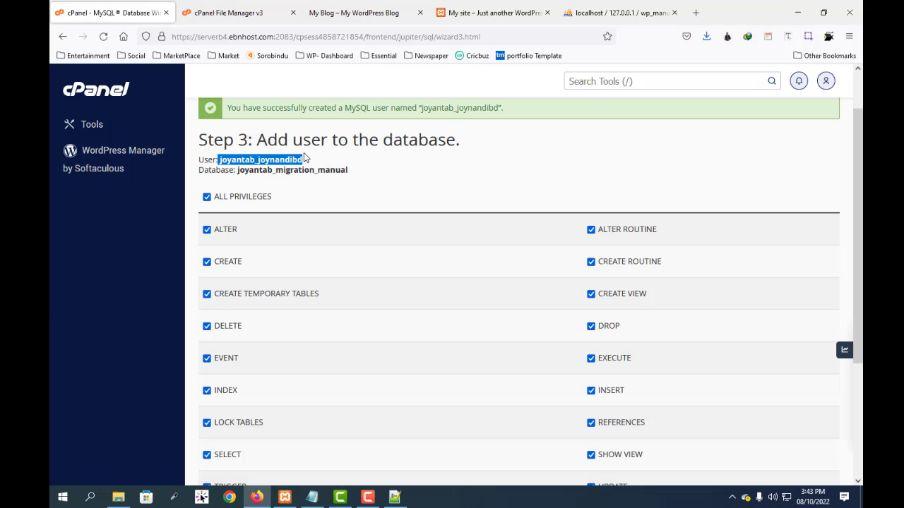
left_click(312, 497)
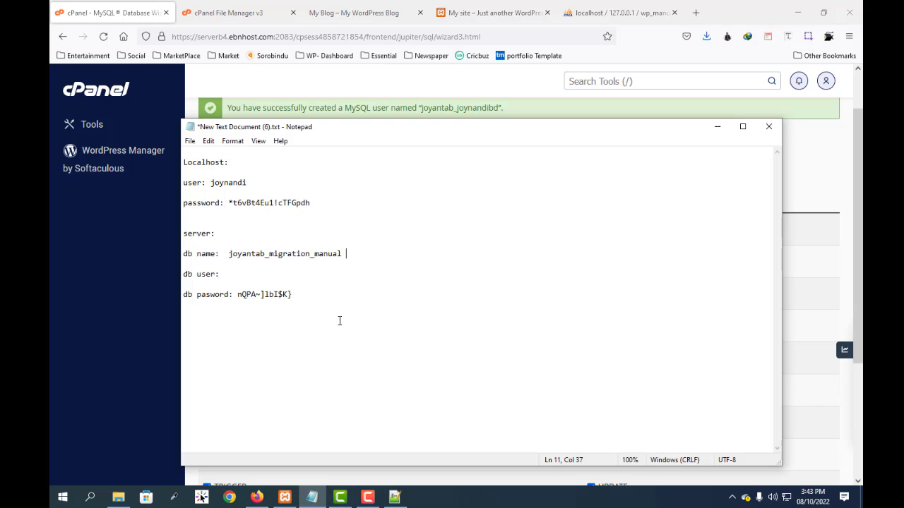
key("ctrl+v")
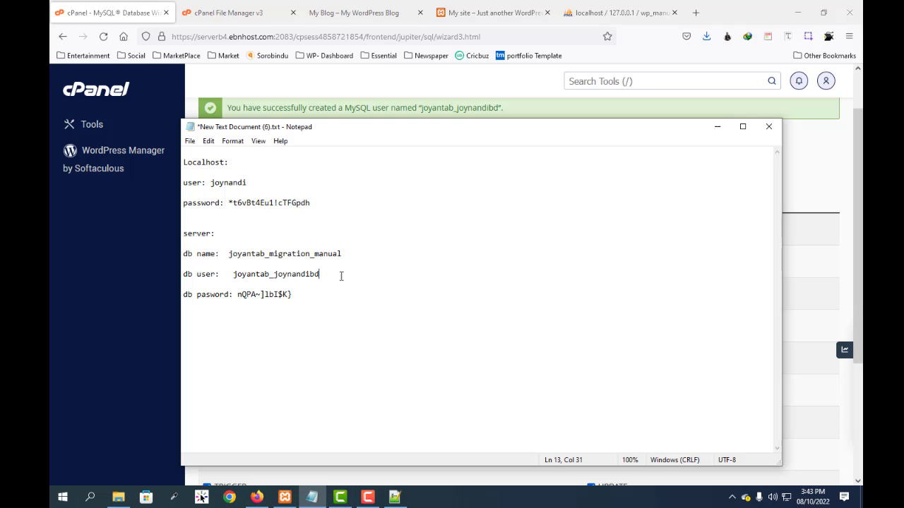
Step: Return to the cPanel wizard and add the user to the database with the selected privileges
left_click(717, 127)
scroll(287, 344, "down", 3)
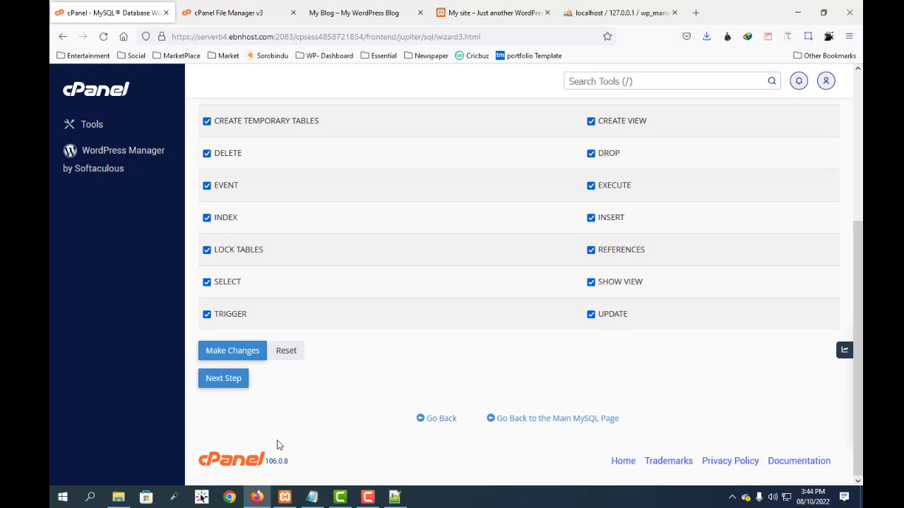
left_click(227, 383)
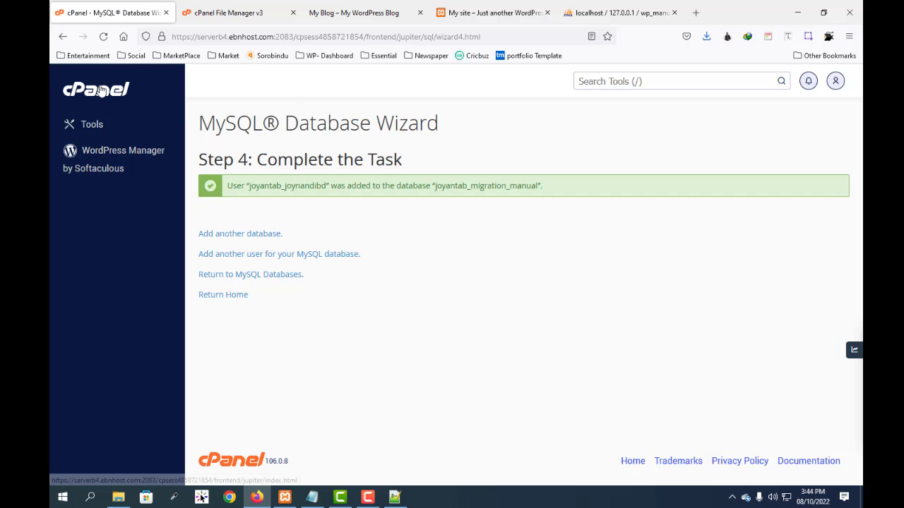
Step: Return to the cPanel tools page and open phpMyAdmin from the Databases tools
left_click(101, 91)
scroll(307, 347, "down", 4)
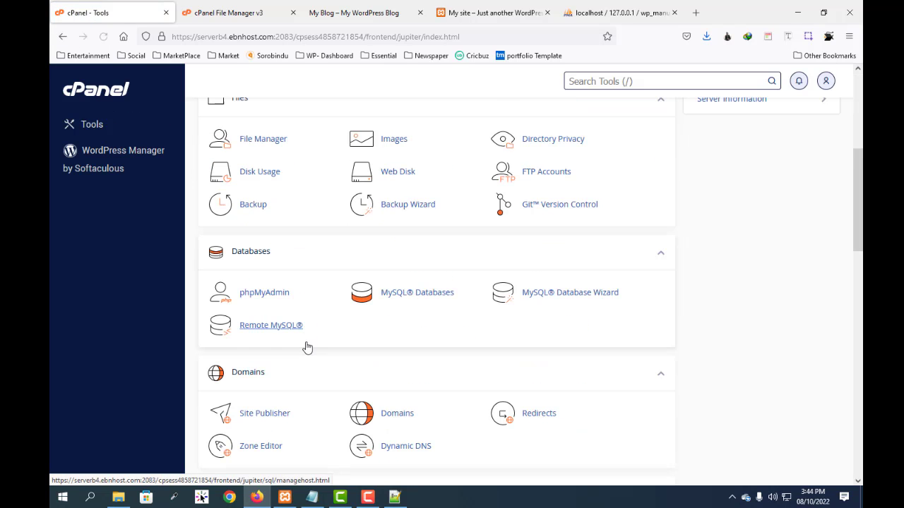
left_click(264, 292)
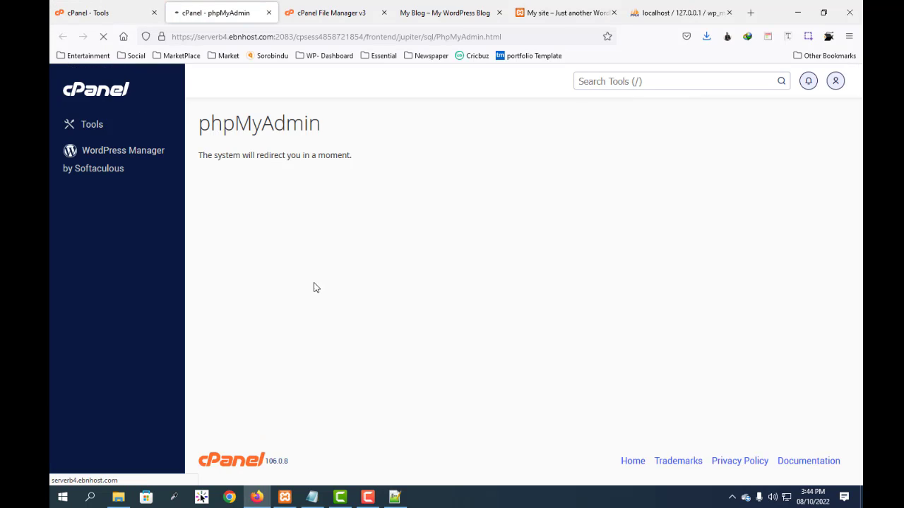
Step: Look over the phpMyAdmin home page and check the server database name in the Notepad notes
scroll(436, 237, "down", 2)
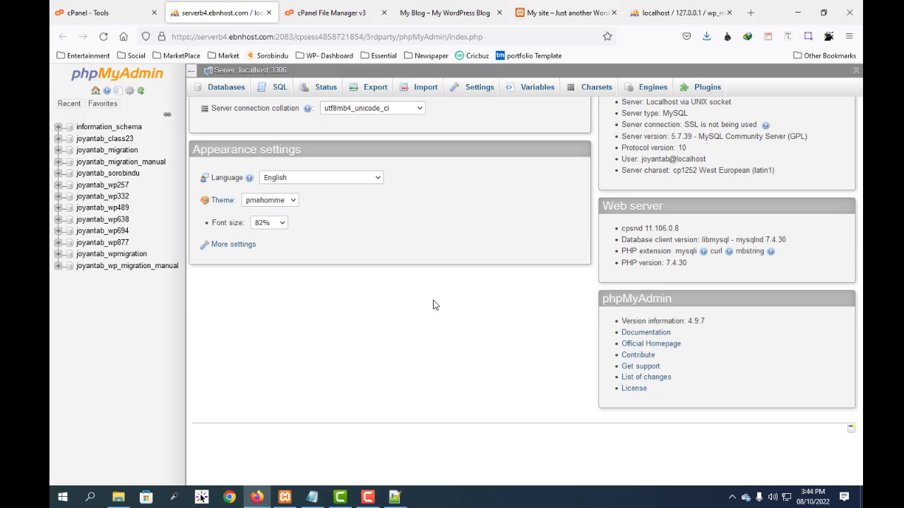
scroll(134, 278, "up", 1)
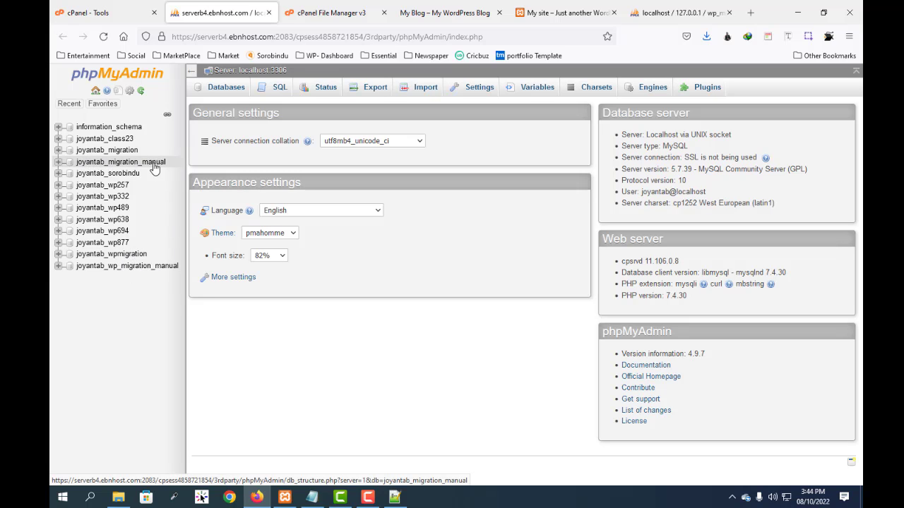
left_click(312, 497)
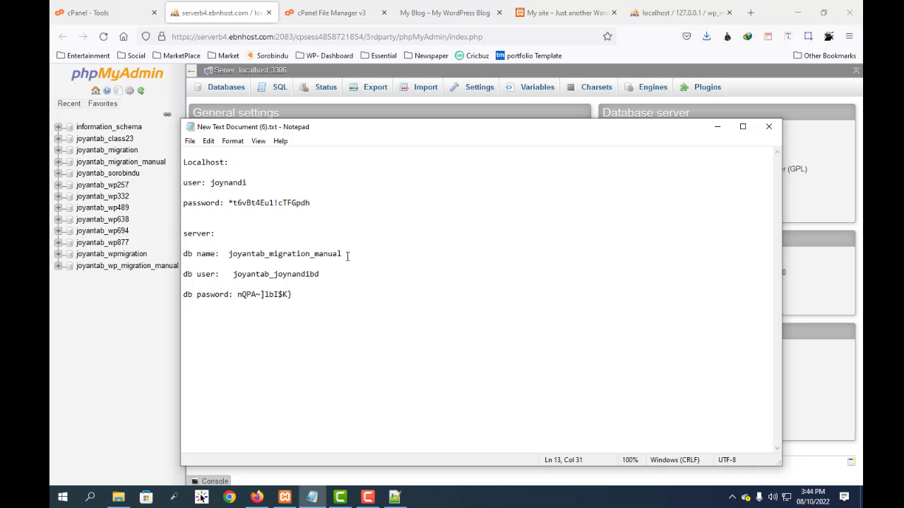
Step: Put away the Notepad notes and open the joyantab_migration_manual database in the server's phpMyAdmin
left_click(716, 126)
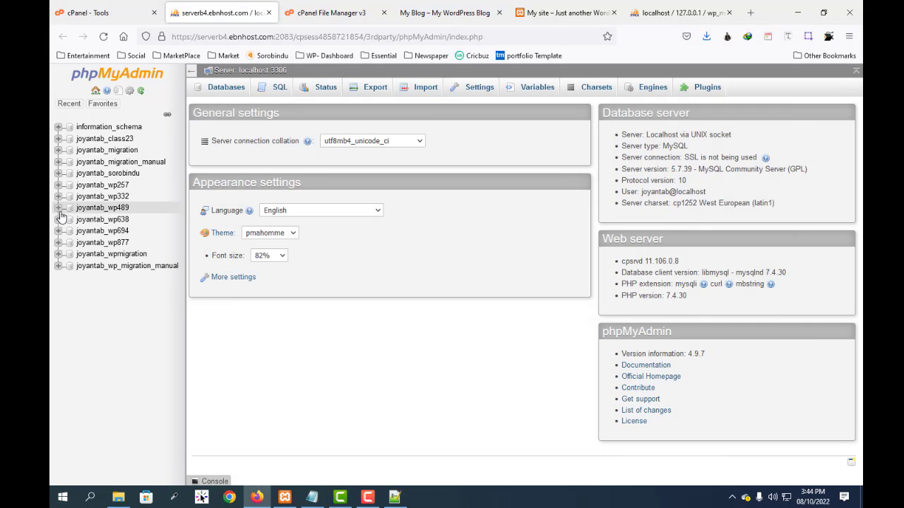
left_click(126, 163)
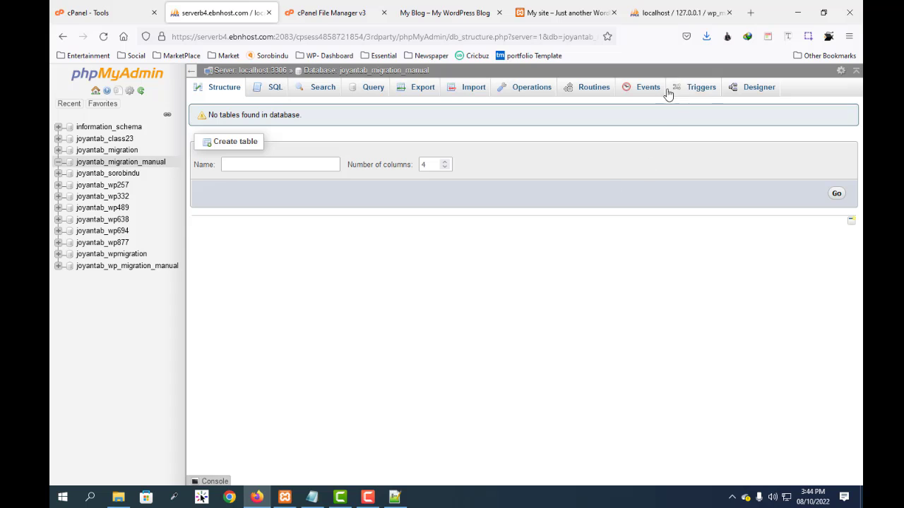
left_click(797, 12)
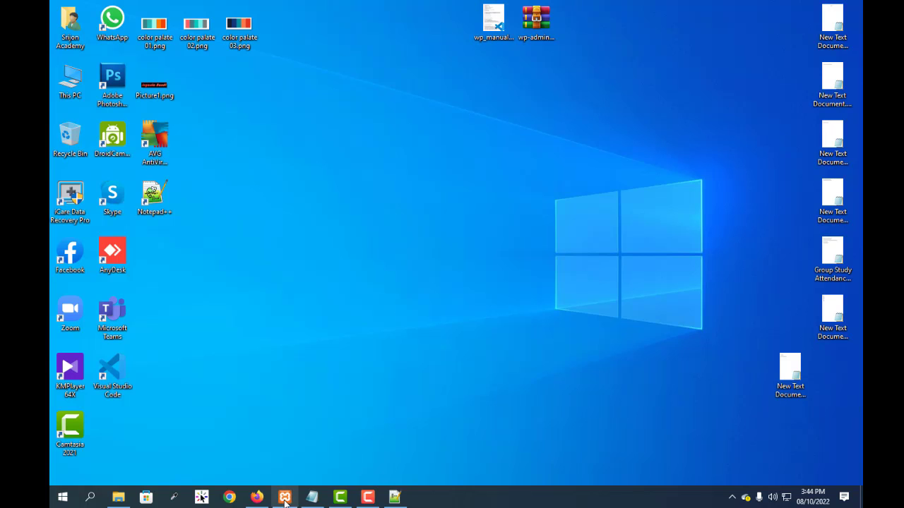
left_click(257, 497)
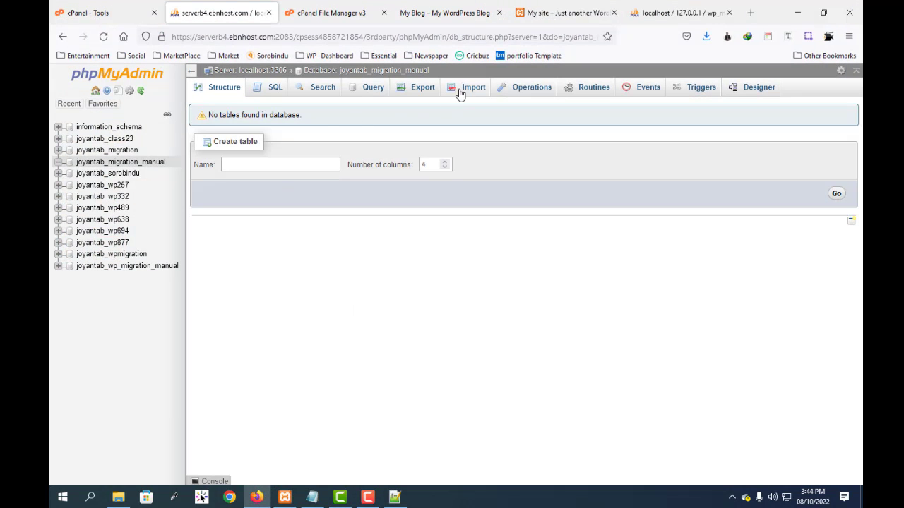
Step: Import the wp_manual_migration.sql file from the Desktop into the joyantab_migration_manual database with the default SQL import options
left_click(470, 88)
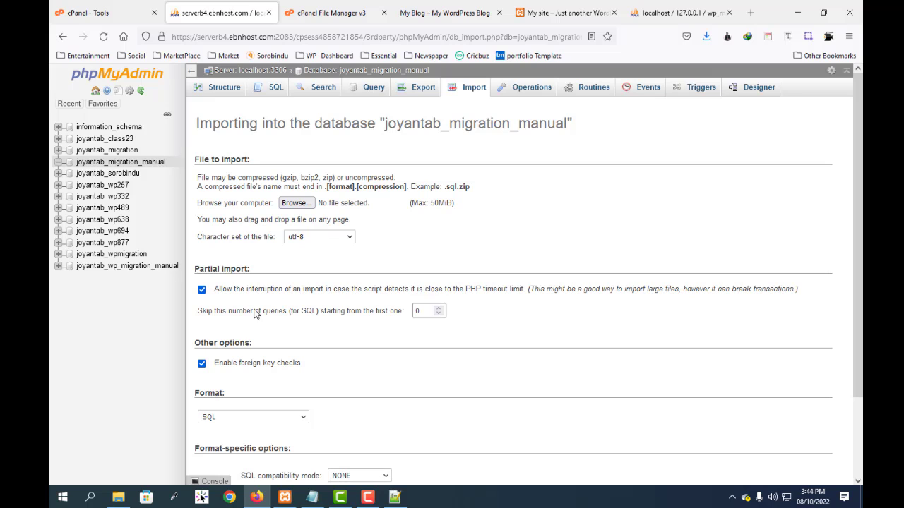
left_click(297, 202)
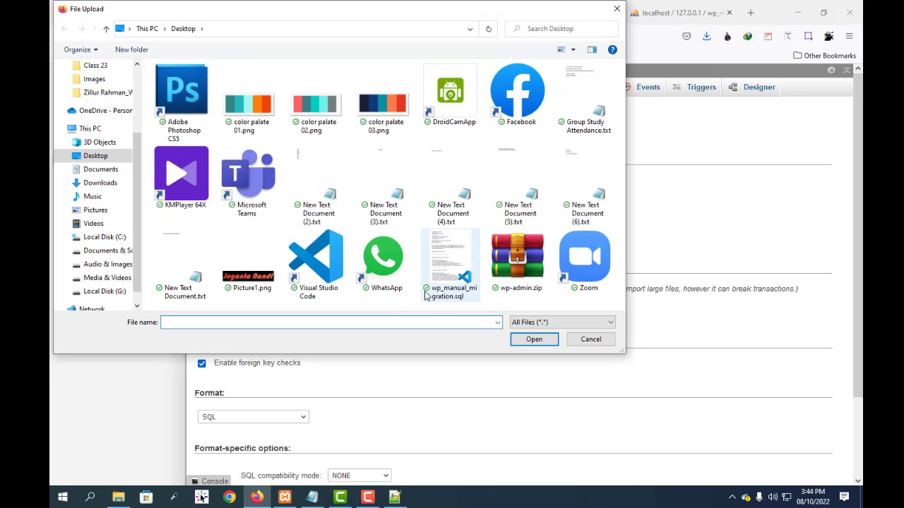
left_click(430, 291)
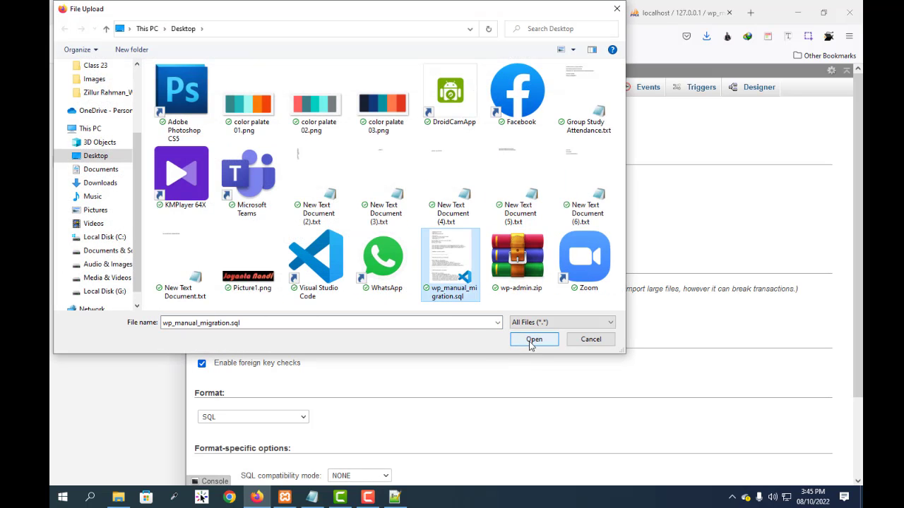
left_click(533, 339)
scroll(326, 367, "down", 3)
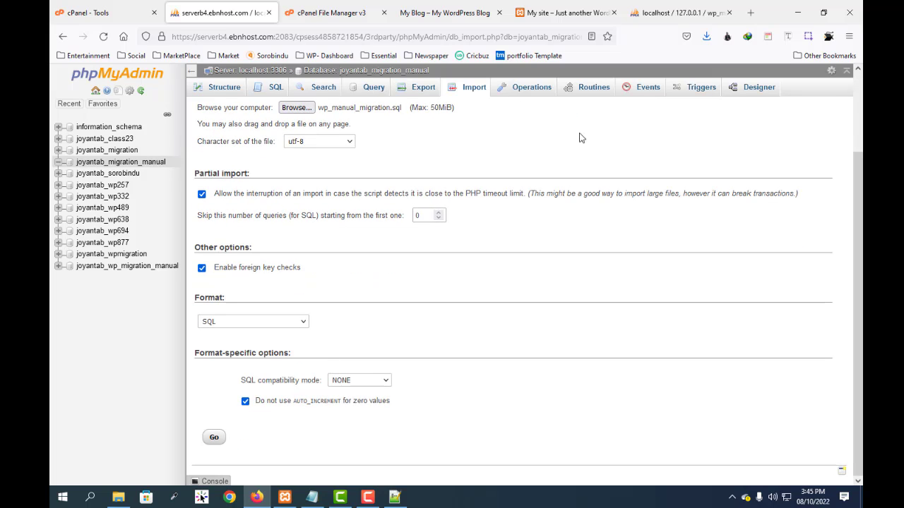
left_click(219, 439)
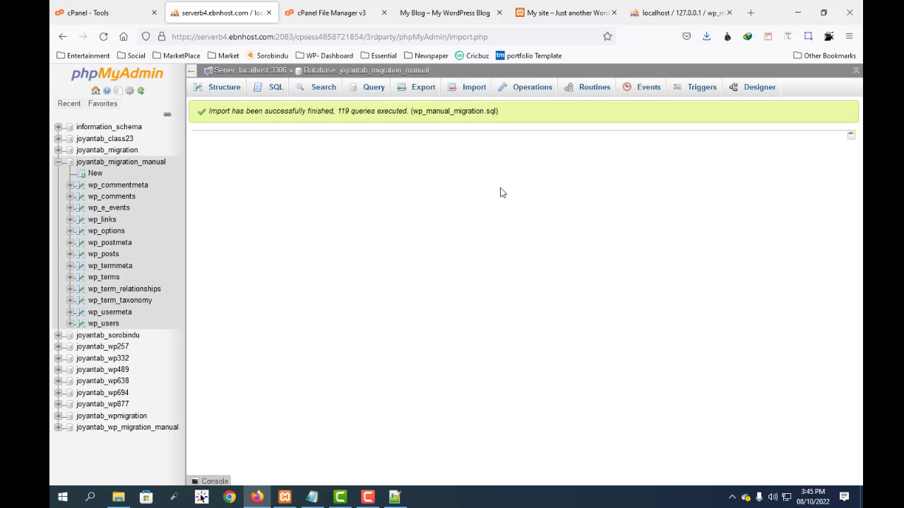
Step: Reload the live manualmg site in its browser tab to check how it loads
left_click(100, 16)
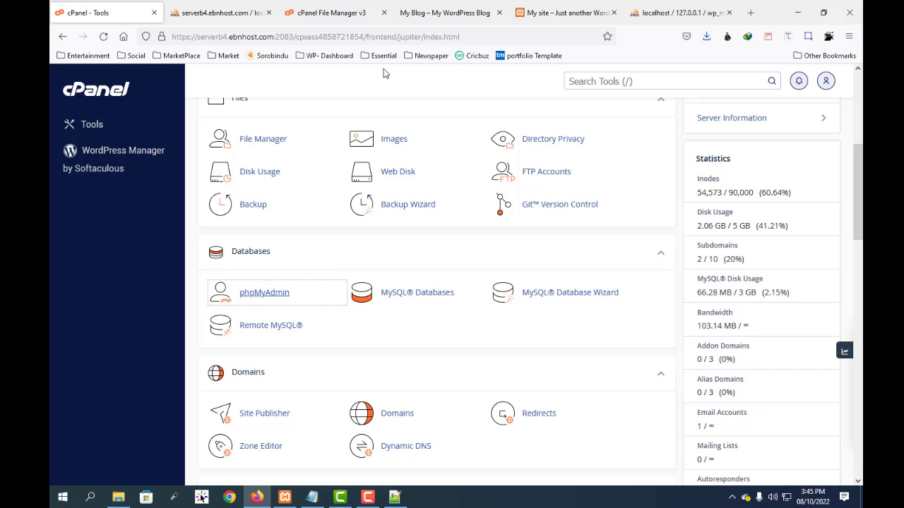
left_click(442, 15)
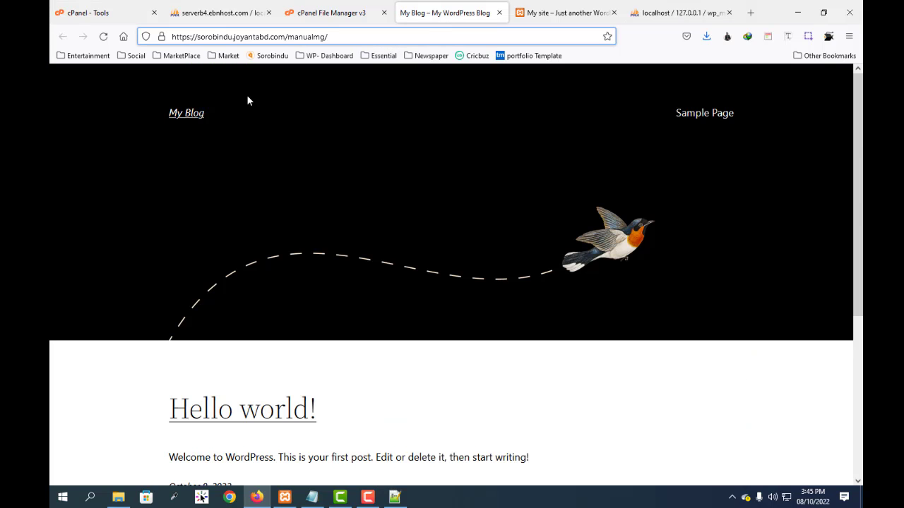
left_click(104, 36)
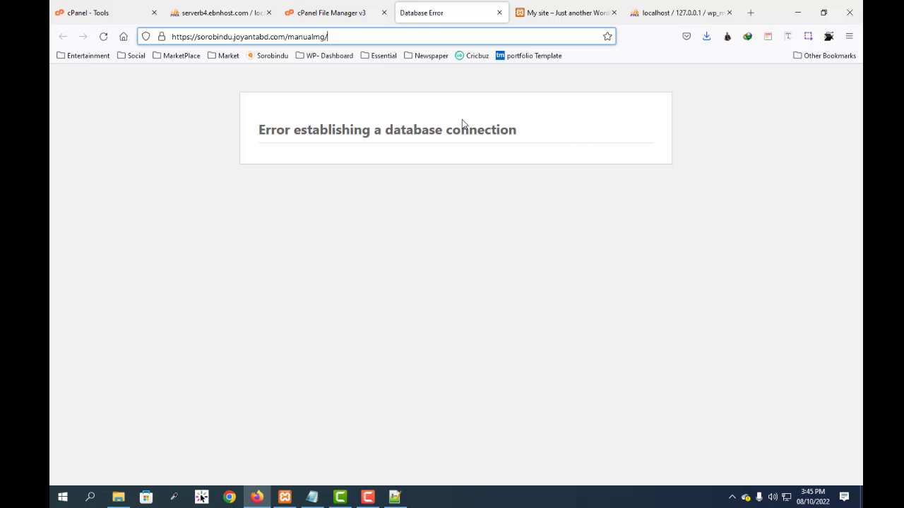
left_click(253, 37)
Step: Open cPanel's File Manager from the tools page and go to the manualmg folder inside the sorobindu subdomain folder
left_click(97, 12)
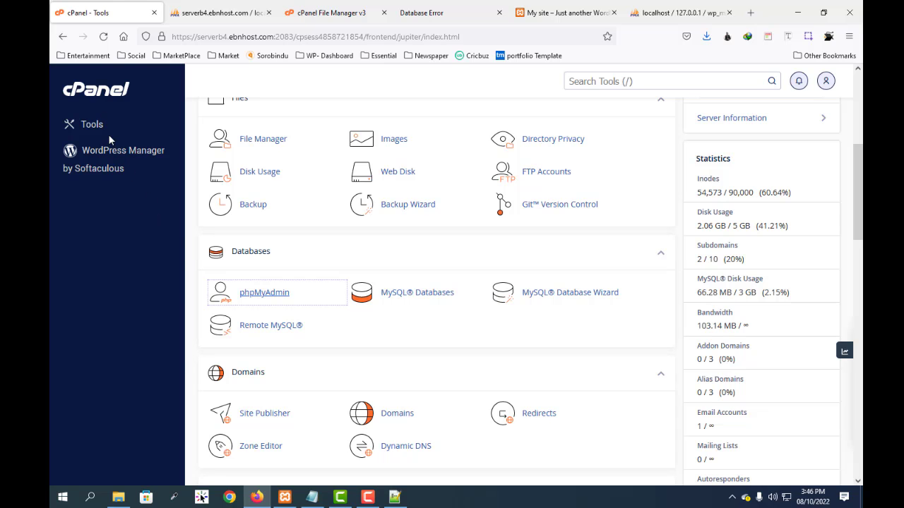
scroll(348, 358, "down", 1)
scroll(346, 355, "down", 3)
scroll(296, 332, "up", 5)
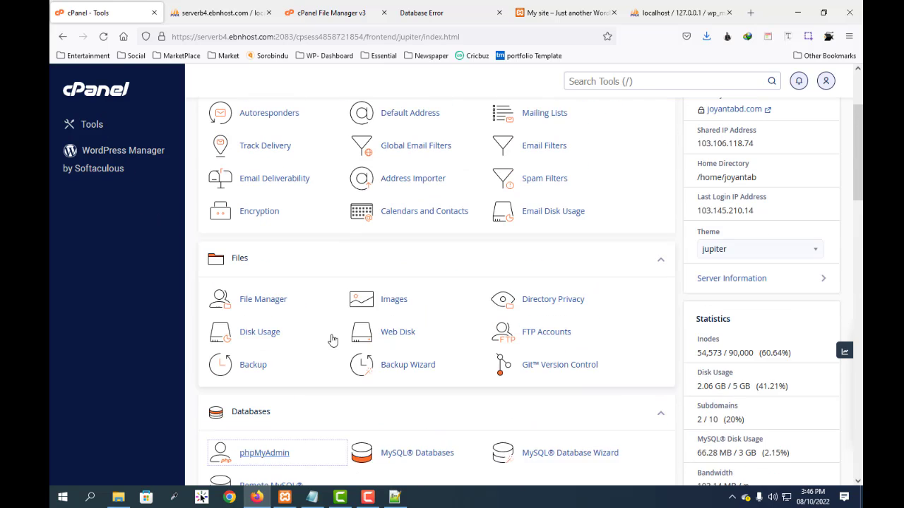
left_click(263, 313)
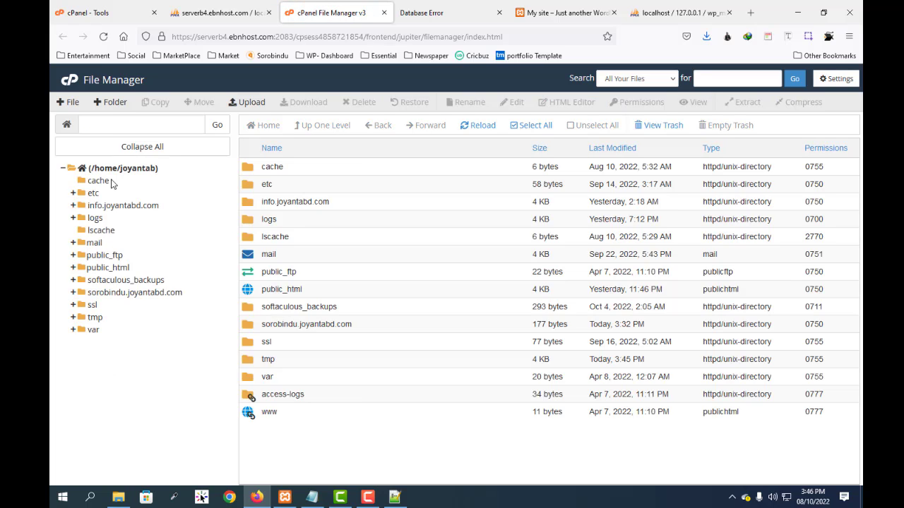
left_click(74, 292)
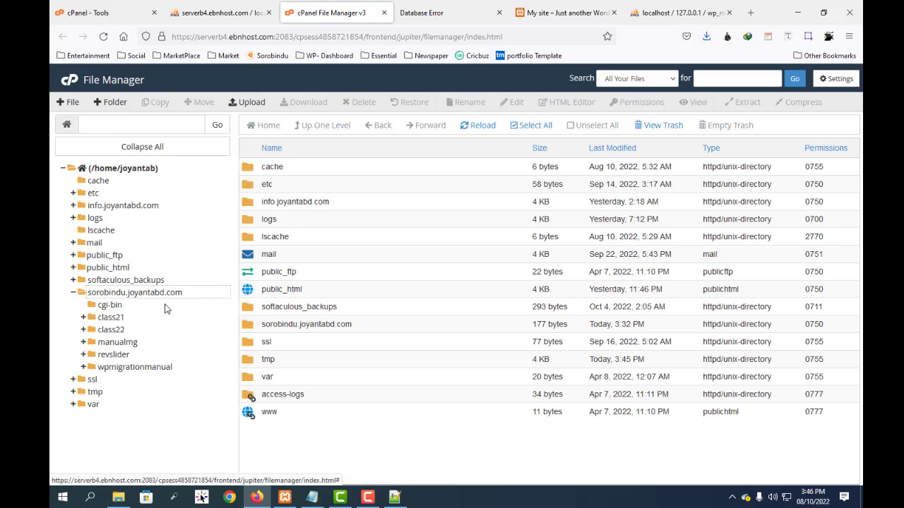
left_click(114, 343)
Step: Open the wp-config.php file of the manualmg folder in the File Manager's code editor
scroll(408, 297, "down", 2)
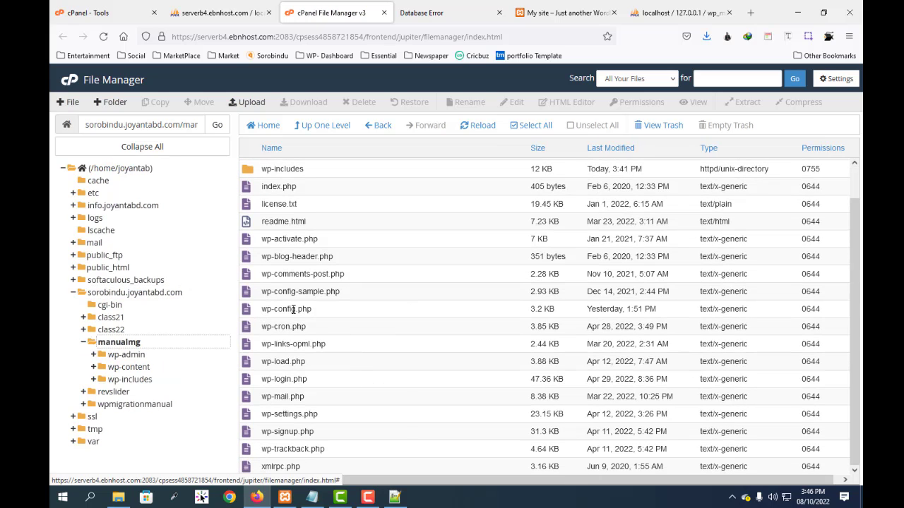
right_click(293, 309)
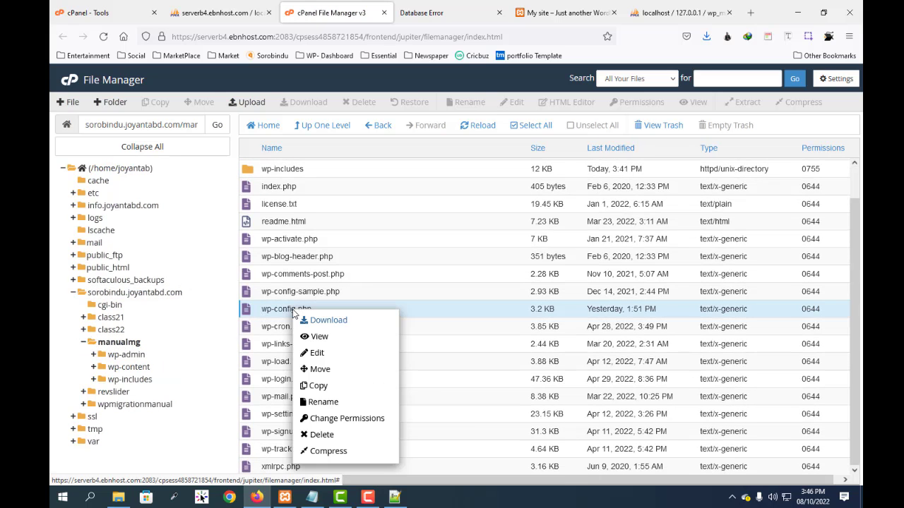
left_click(318, 353)
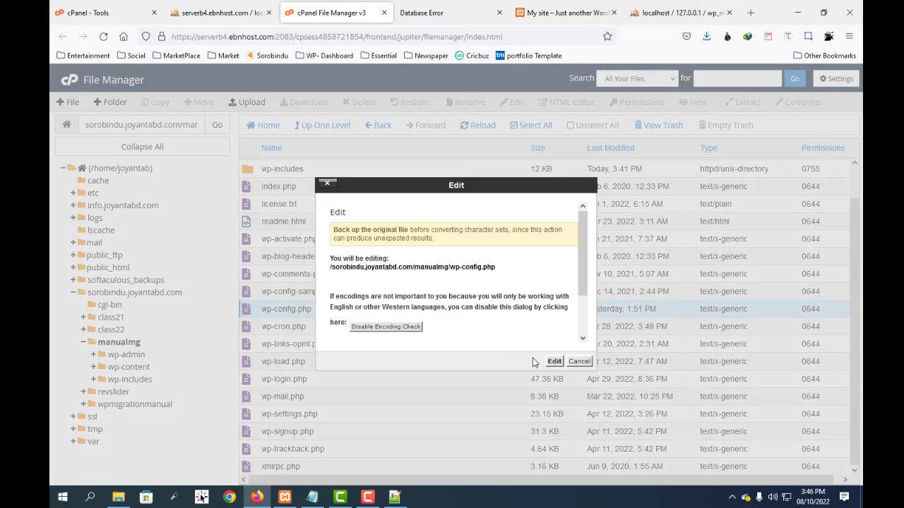
left_click(554, 360)
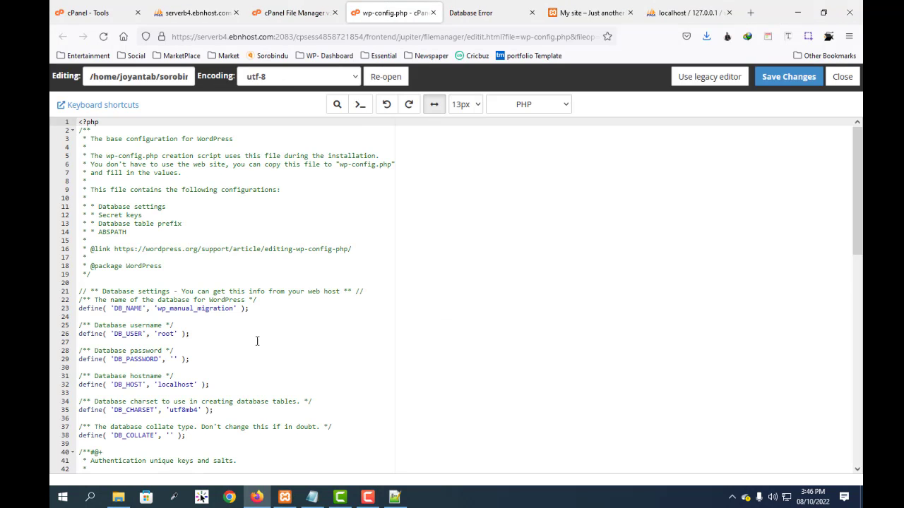
Step: Copy the server database name from the Notepad notes and set DB_NAME in wp-config.php to joyantab_migration_manual
scroll(257, 341, "down", 5)
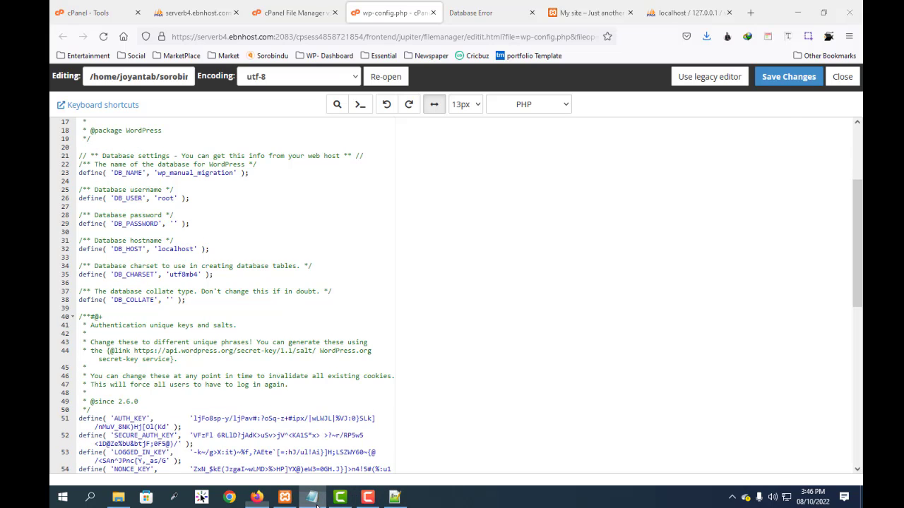
left_click(312, 497)
left_click_drag(360, 128, 621, 130)
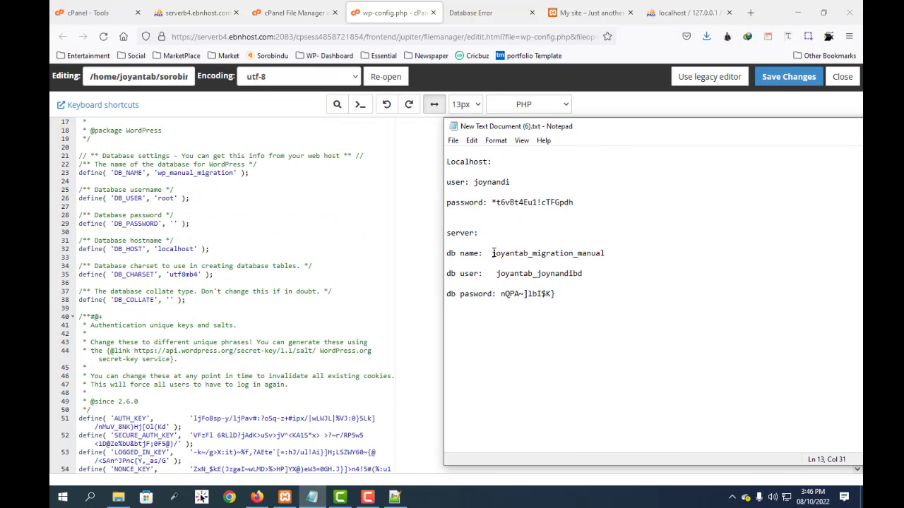
left_click_drag(492, 253, 610, 253)
key("ctrl+c")
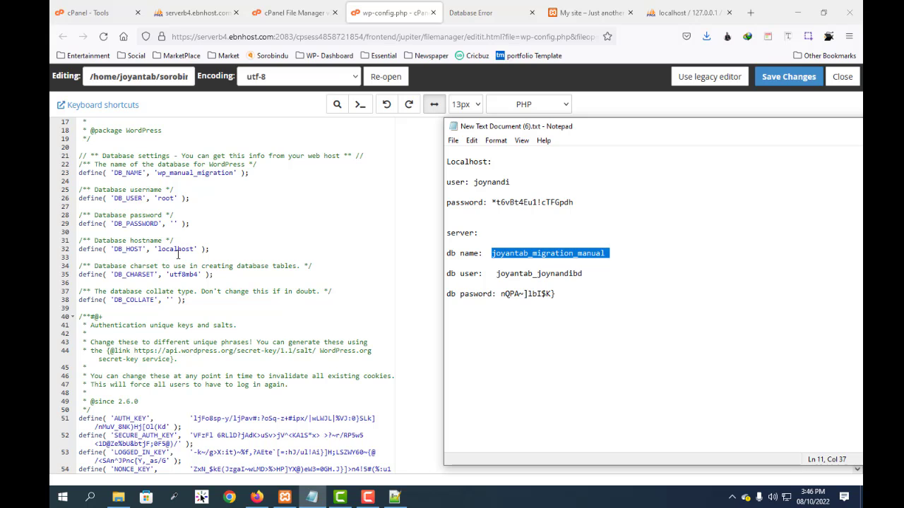
left_click_drag(157, 174, 234, 173)
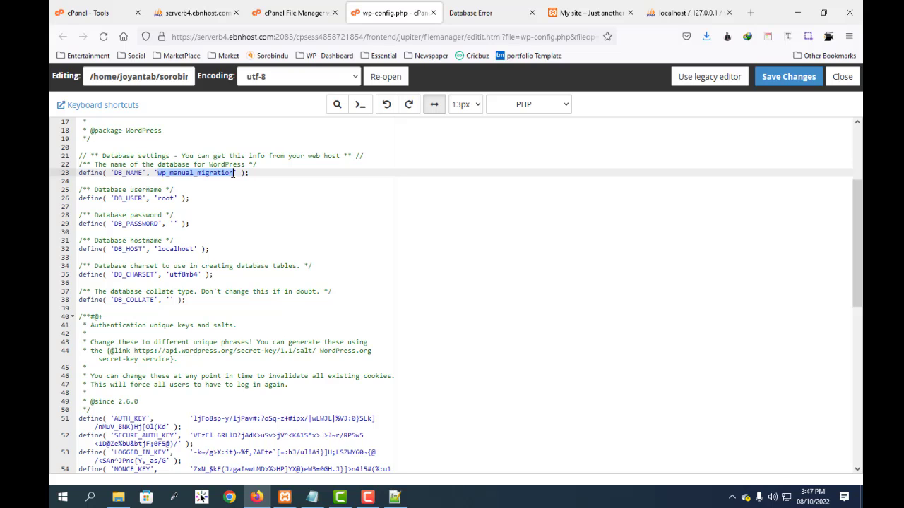
key("ctrl+v")
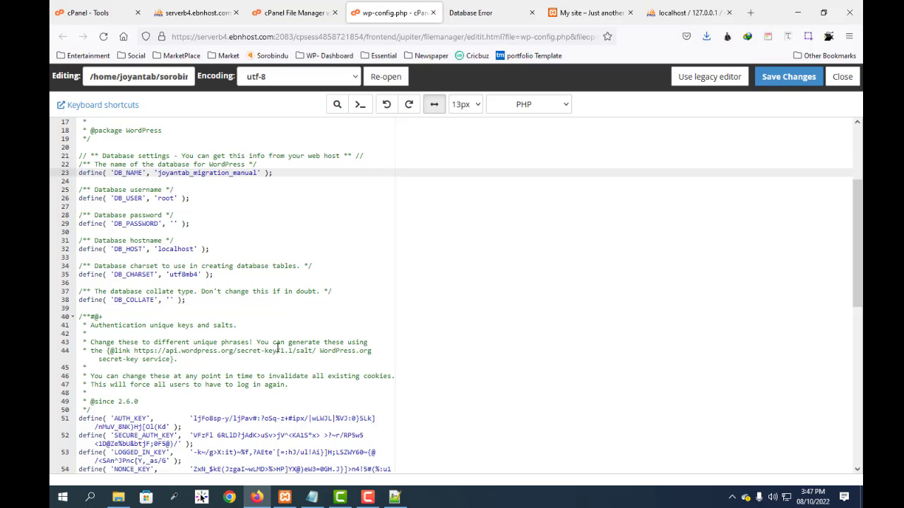
Step: Copy the server database username from the Notepad notes and replace the DB_USER value in wp-config.php with it
left_click(312, 496)
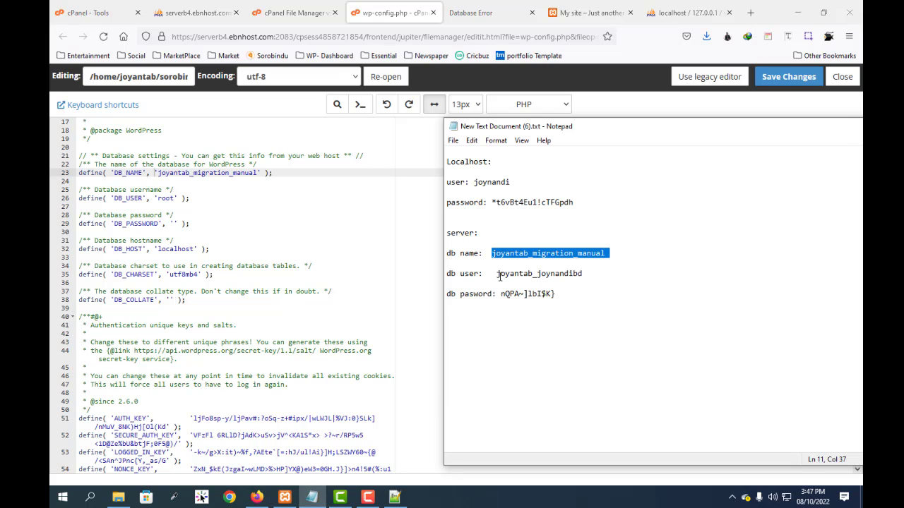
left_click_drag(499, 276, 585, 273)
key("ctrl+c")
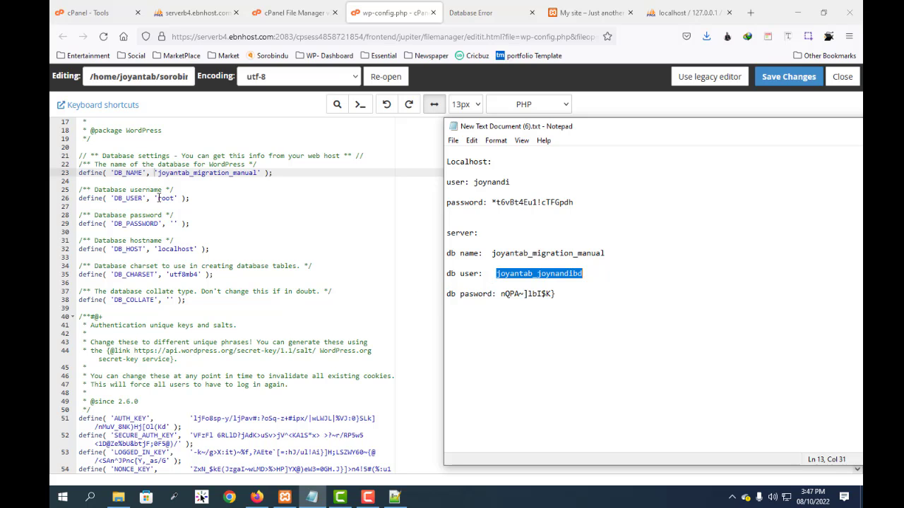
left_click_drag(158, 199, 168, 198)
key("ctrl+v")
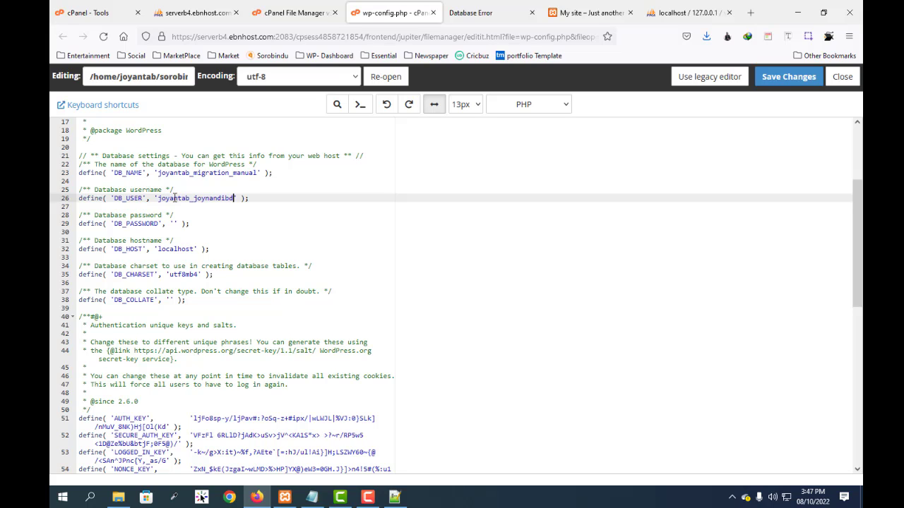
Step: Copy the server database password from the Notepad notes and paste it as the DB_PASSWORD value in wp-config.php
left_click(311, 497)
left_click(503, 293)
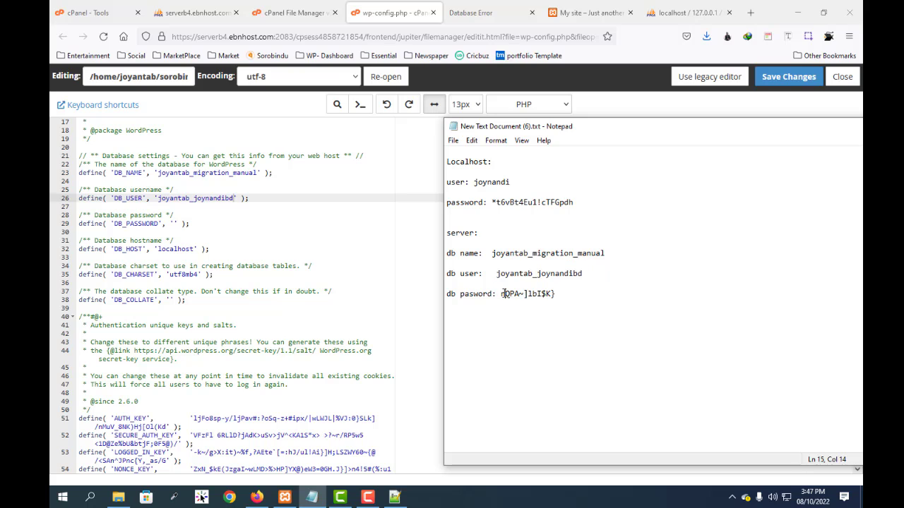
left_click_drag(502, 293, 557, 291)
key("ctrl+c")
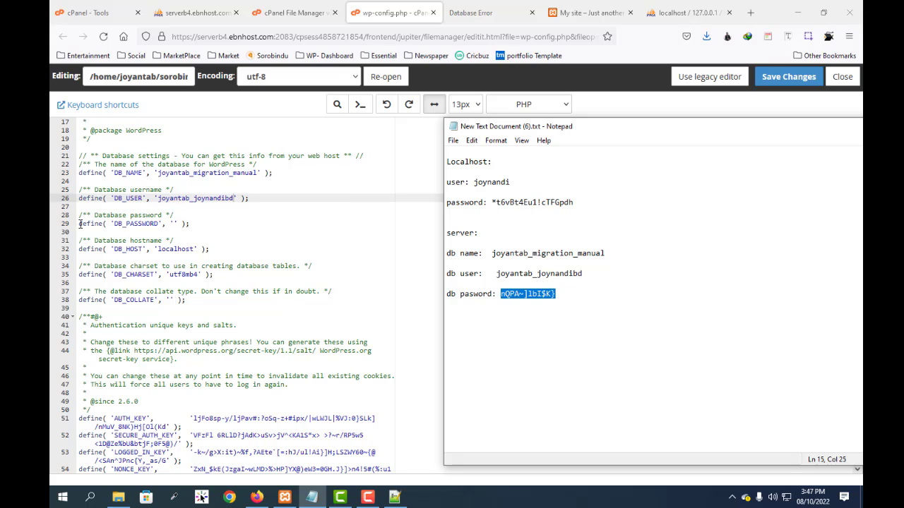
left_click(173, 223)
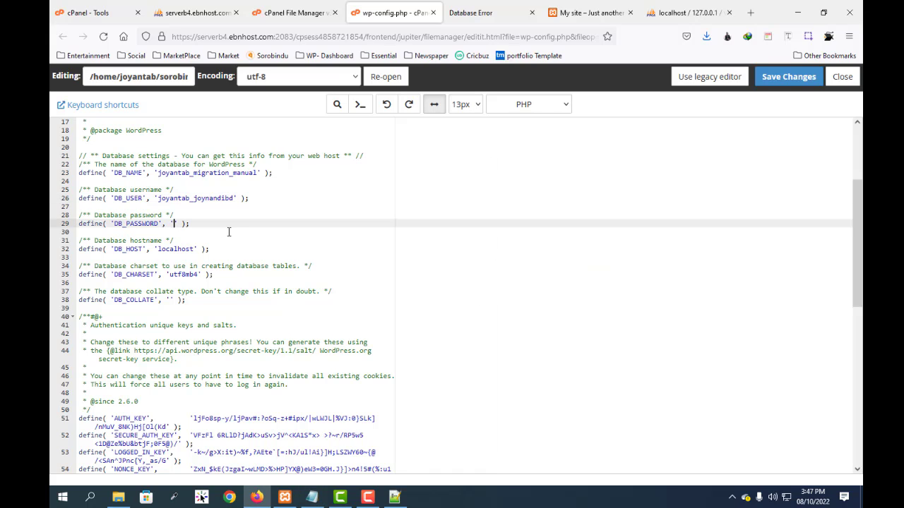
key("ctrl+v")
Step: Save wp-config.php, overwriting the existing file, and close the editor to return to the File Manager
left_click(791, 79)
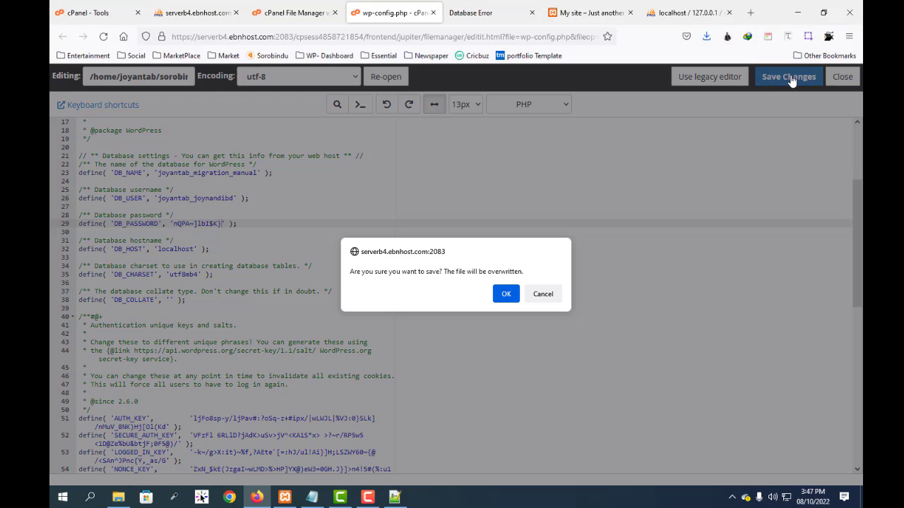
left_click(505, 293)
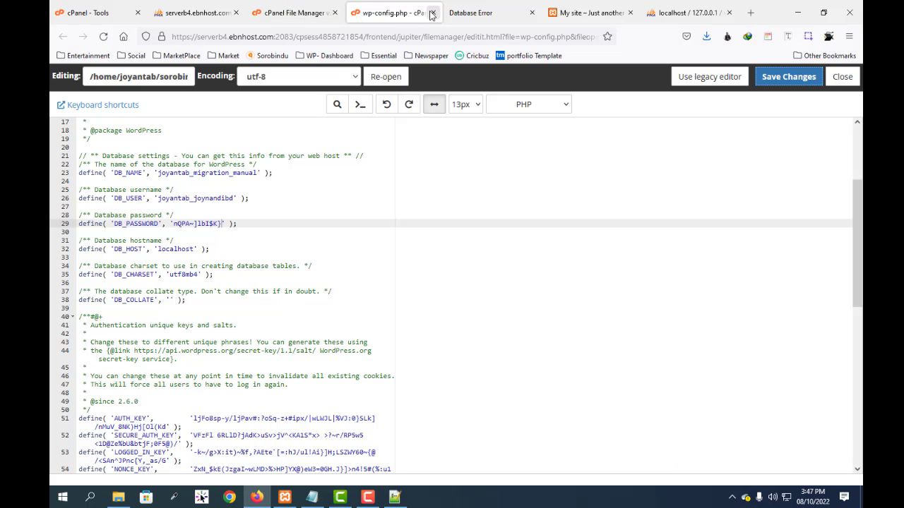
left_click(841, 77)
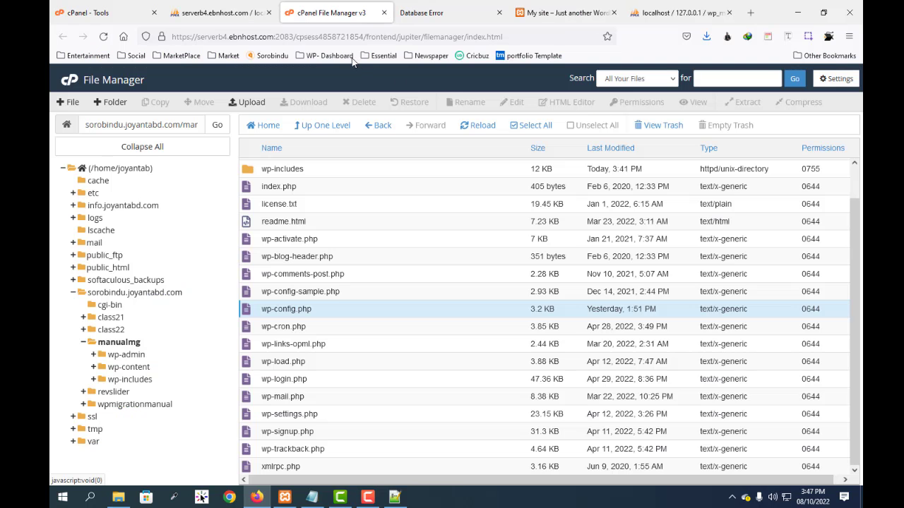
Step: Refresh the manualmg folder listing, then reload the live site page to check the database connection
left_click(485, 129)
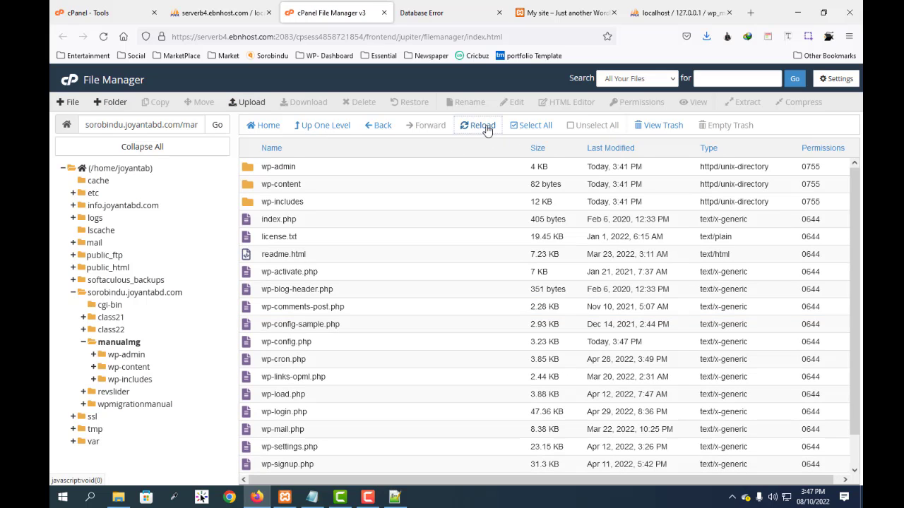
left_click(422, 13)
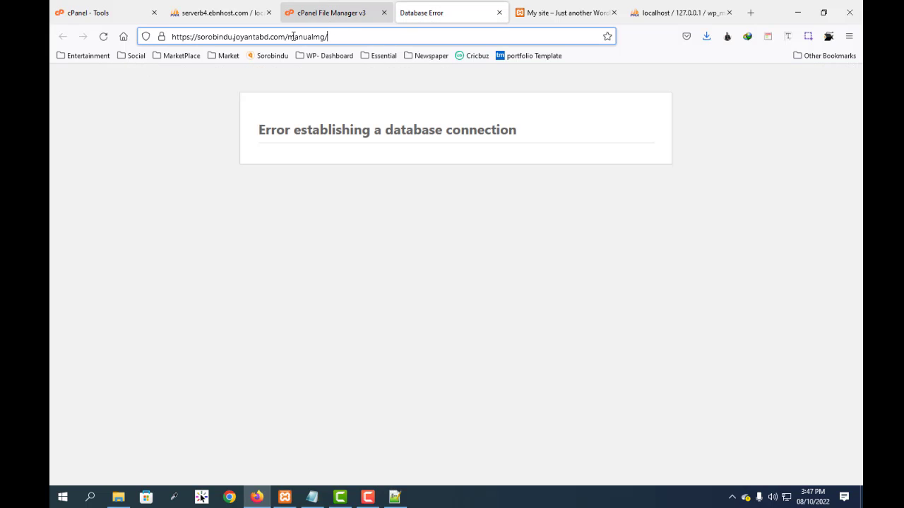
left_click(103, 37)
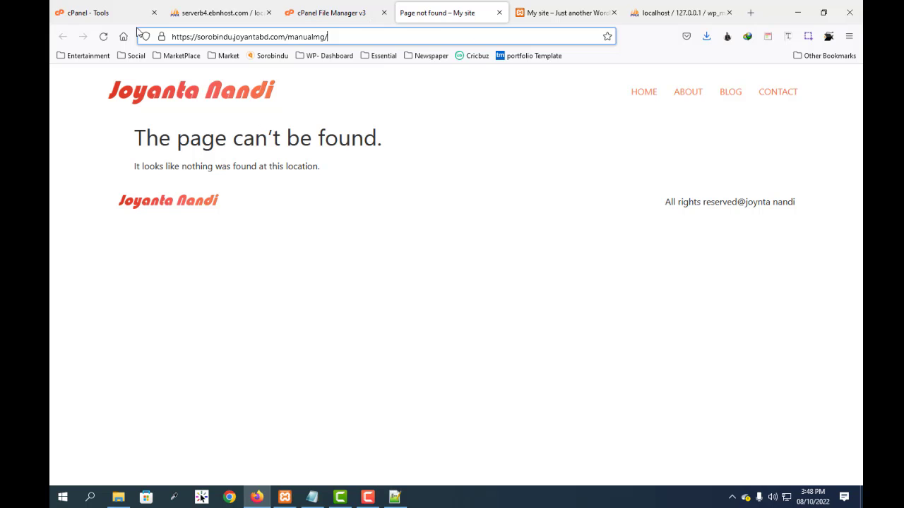
Step: In the server's phpMyAdmin, open the wp_options table of the joyantab_migration_manual database
left_click(110, 14)
scroll(329, 396, "down", 3)
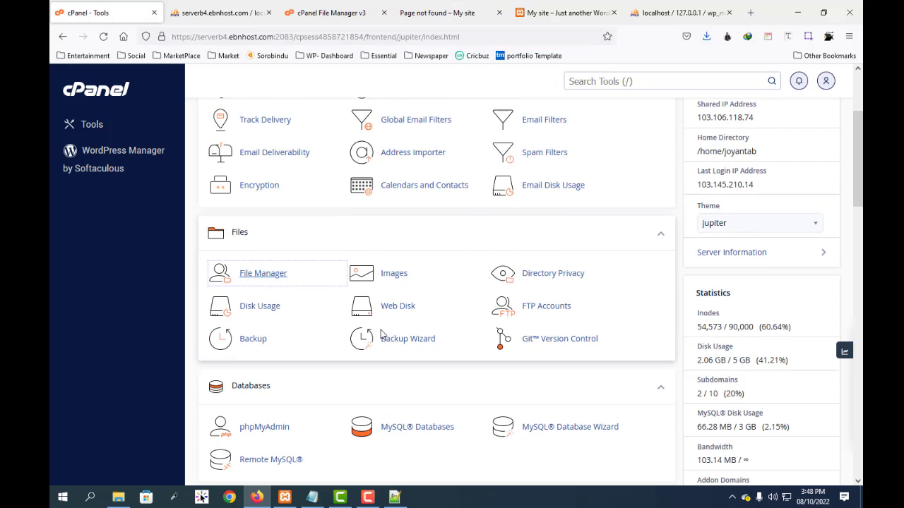
left_click(273, 305)
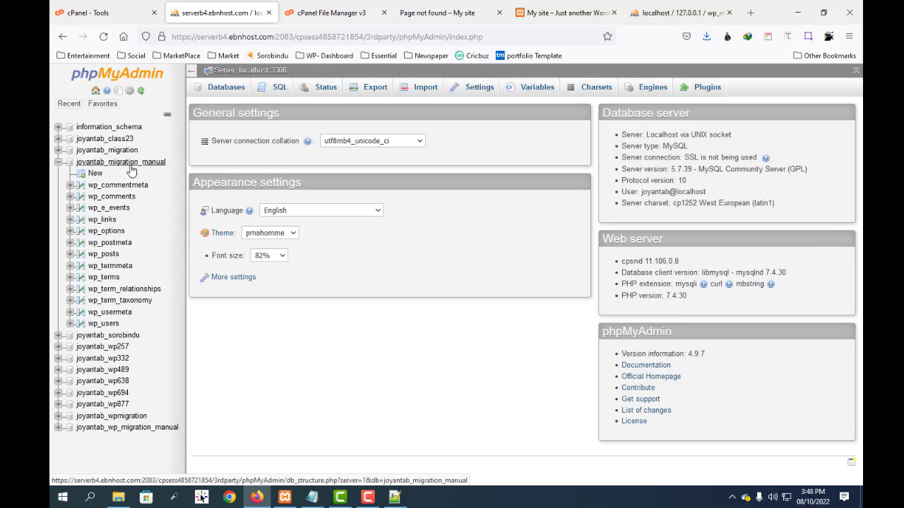
left_click(130, 167)
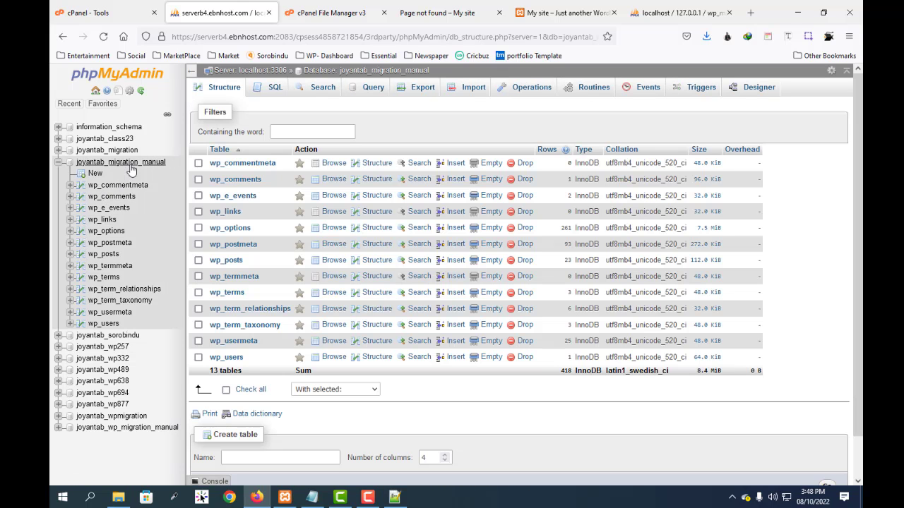
left_click(244, 228)
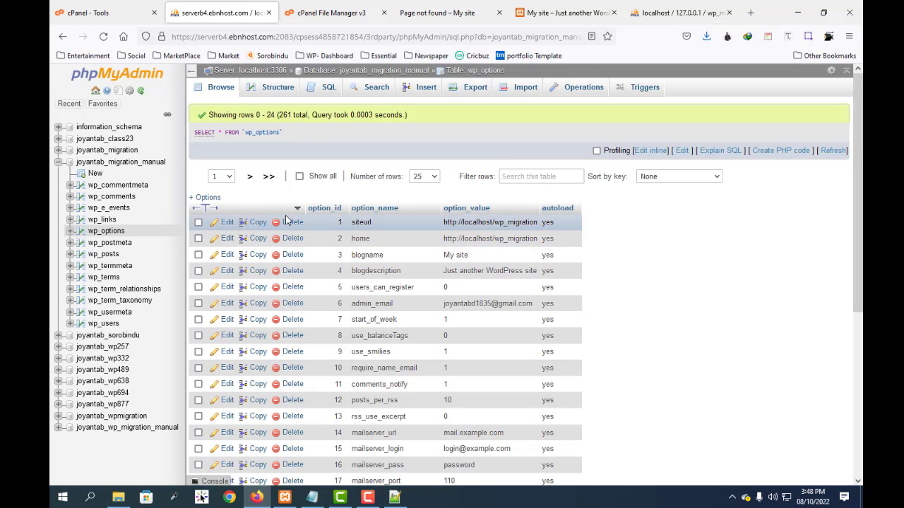
left_click(226, 223)
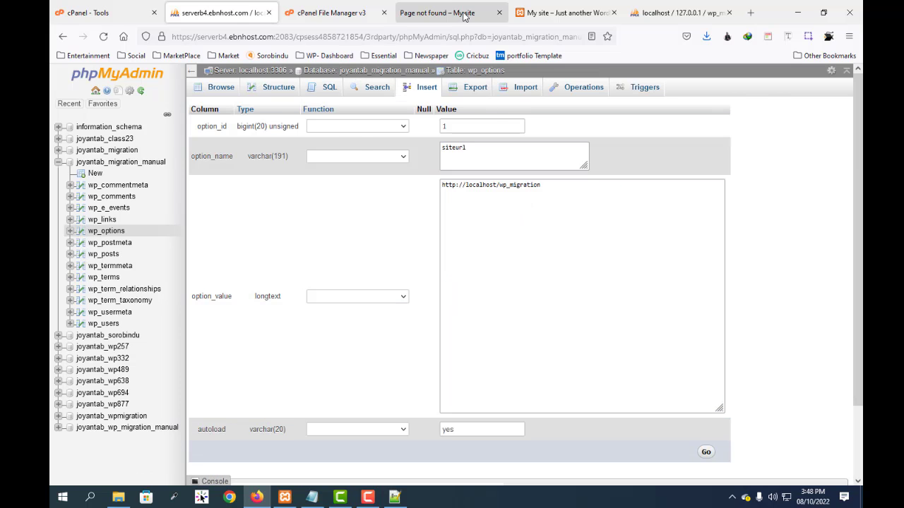
left_click(437, 13)
left_click_drag(349, 36, 171, 36)
key("ctrl+c")
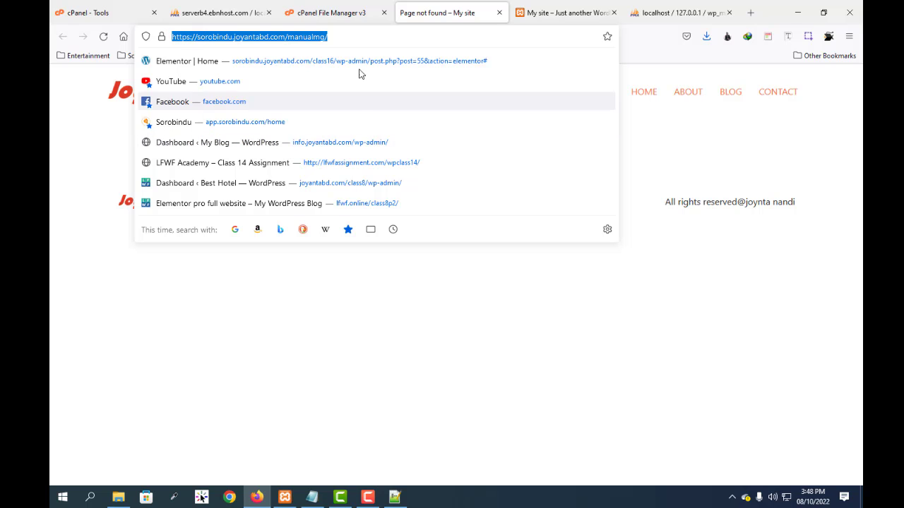
key("ctrl+shift+Tab")
key("ctrl+shift+Tab")
key("ctrl+shift+Tab")
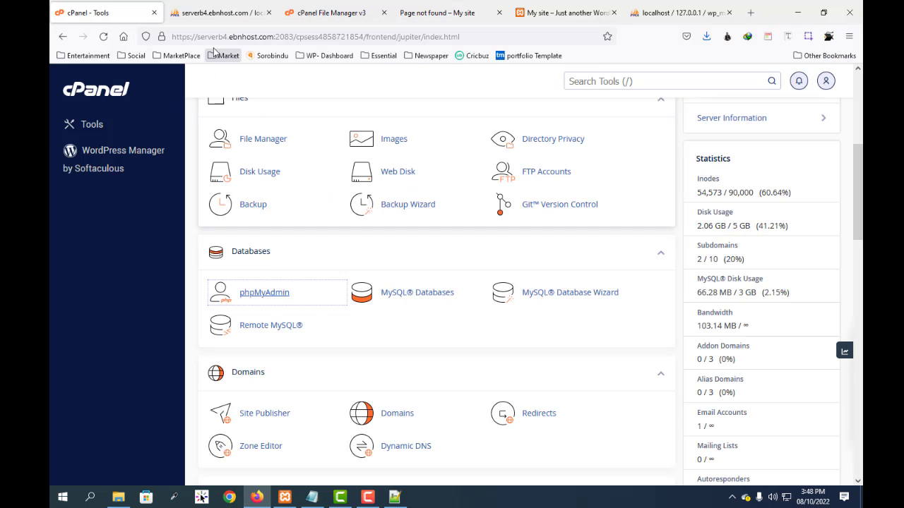
left_click(218, 13)
left_click_drag(493, 183, 387, 179)
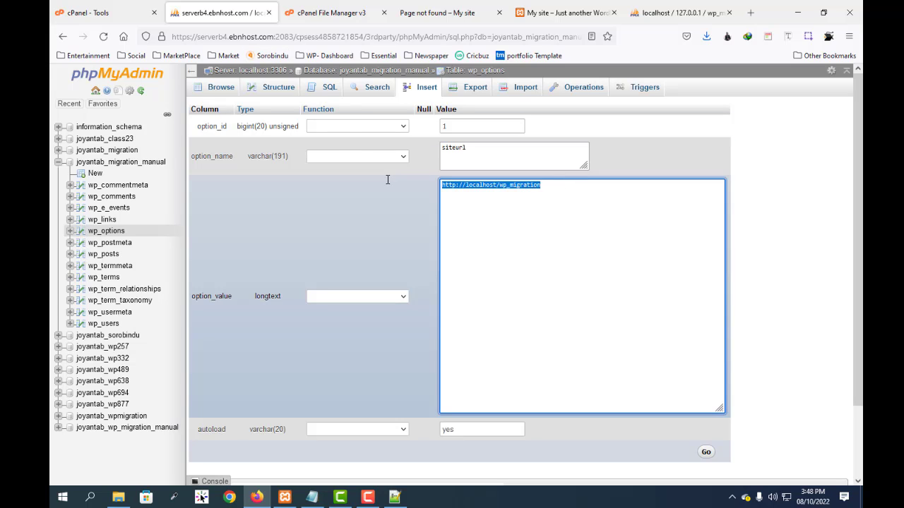
key("ctrl+v")
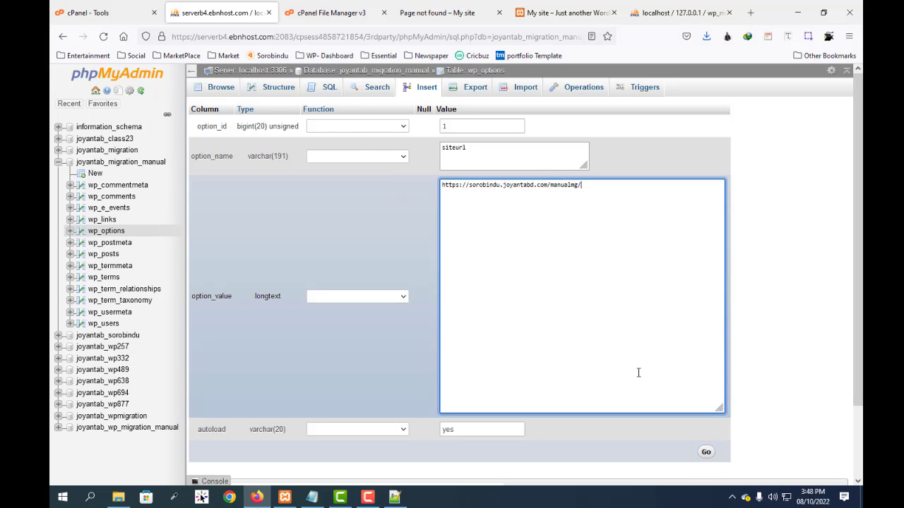
left_click(706, 452)
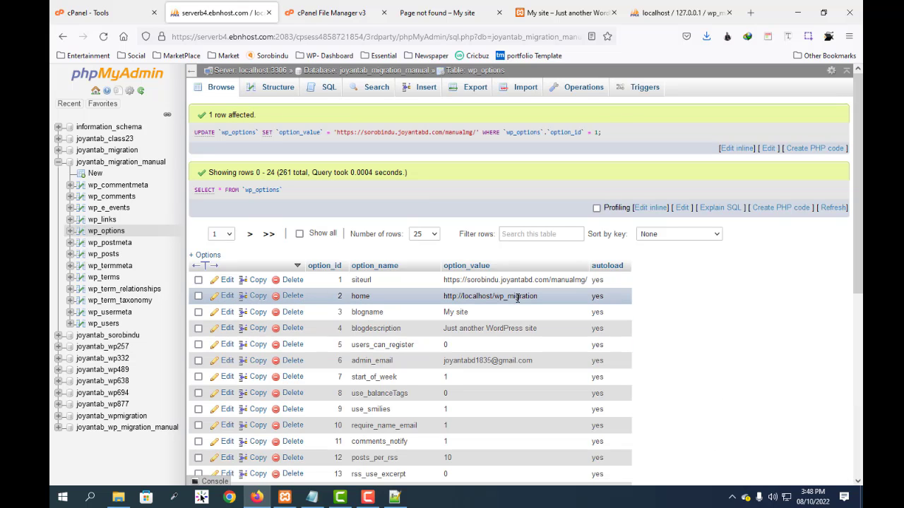
left_click(226, 297)
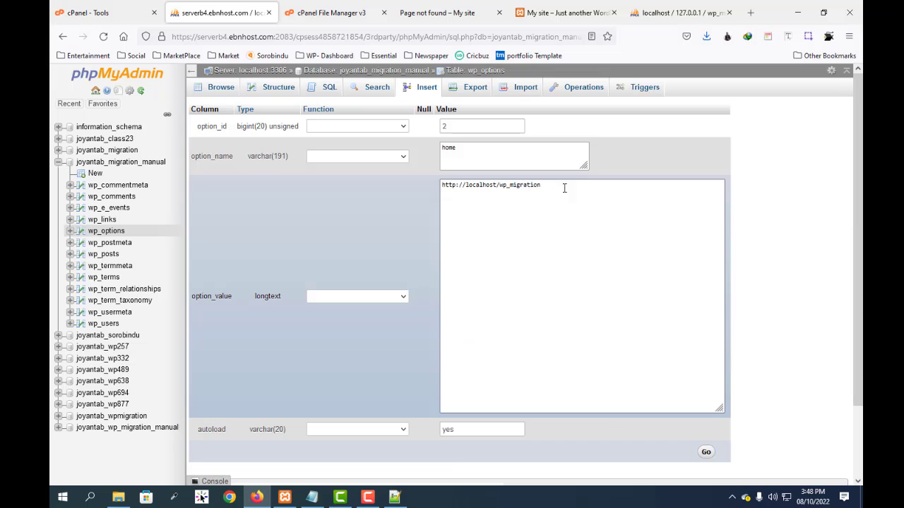
left_click_drag(564, 188, 398, 182)
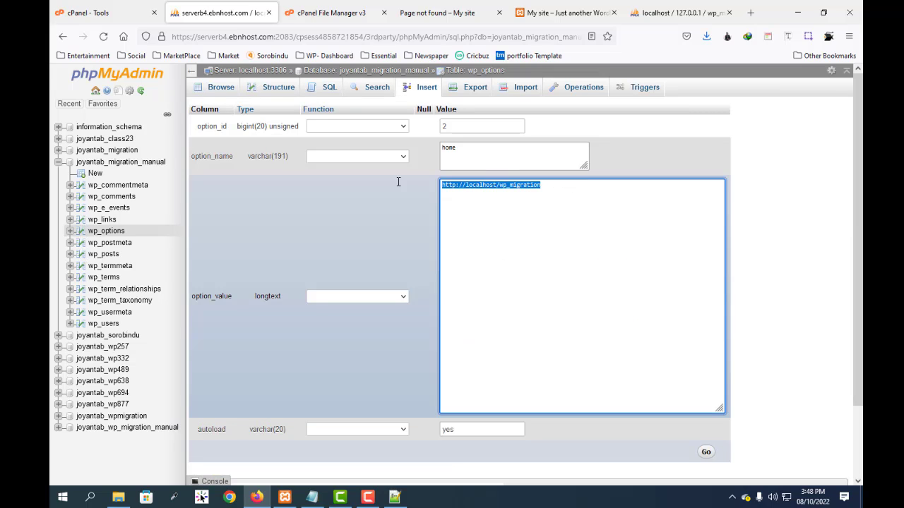
type("https://sorobindu.joyantab.com/manualmg/")
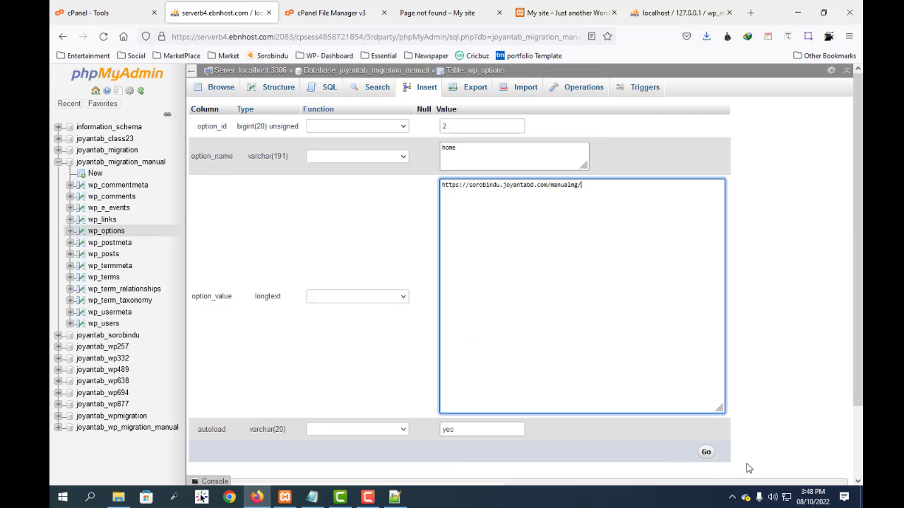
left_click(706, 451)
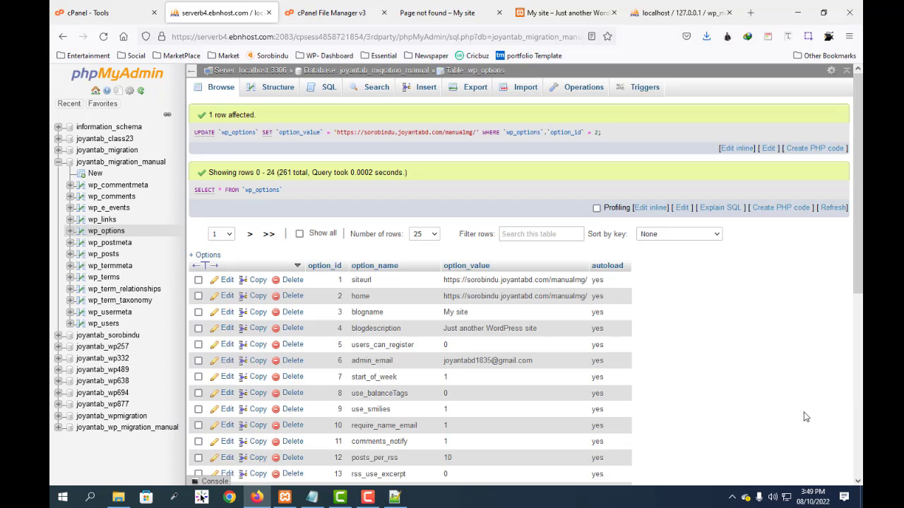
Step: Refresh the manualmg folder listing, reload the live site and look through its whole home page
left_click(106, 13)
left_click(331, 12)
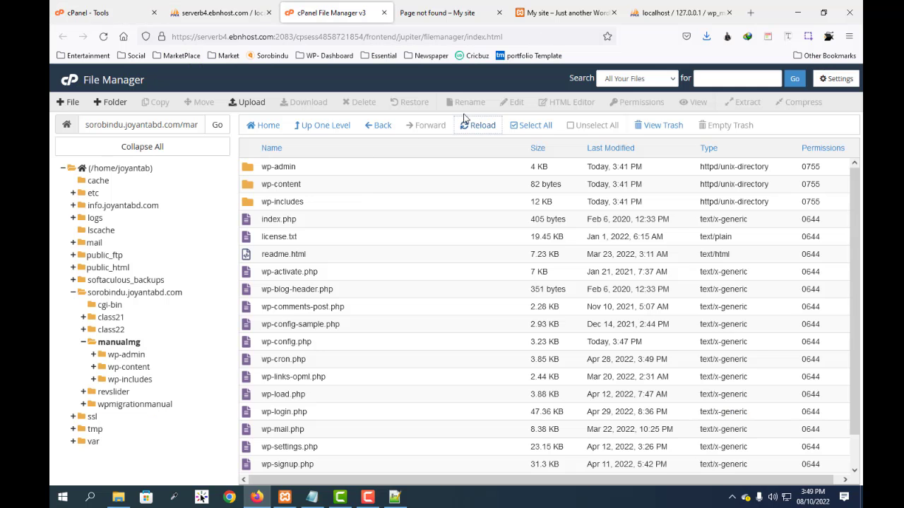
left_click(482, 126)
left_click(458, 14)
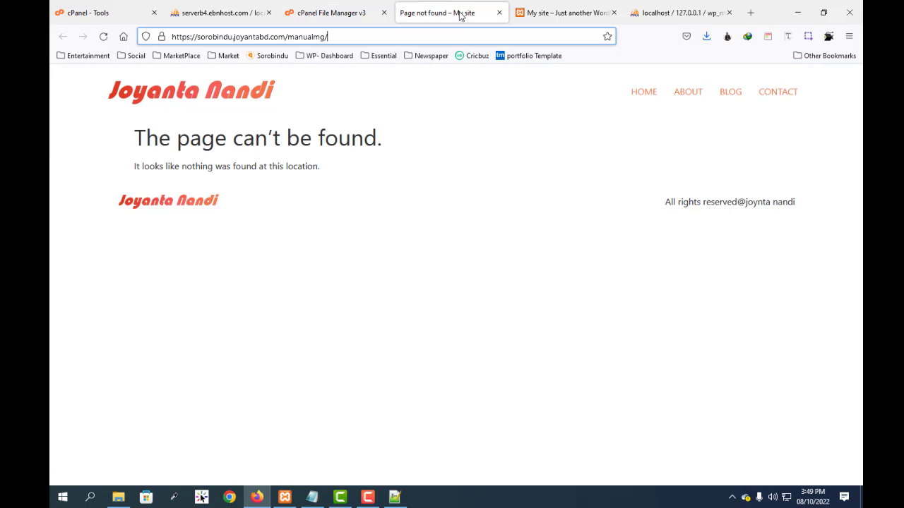
left_click(105, 36)
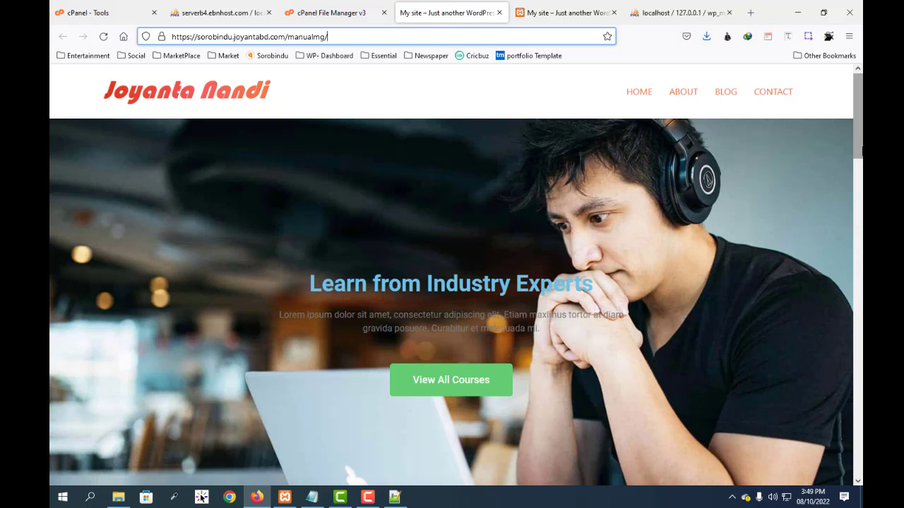
scroll(261, 259, "down", 5)
scroll(262, 260, "down", 10)
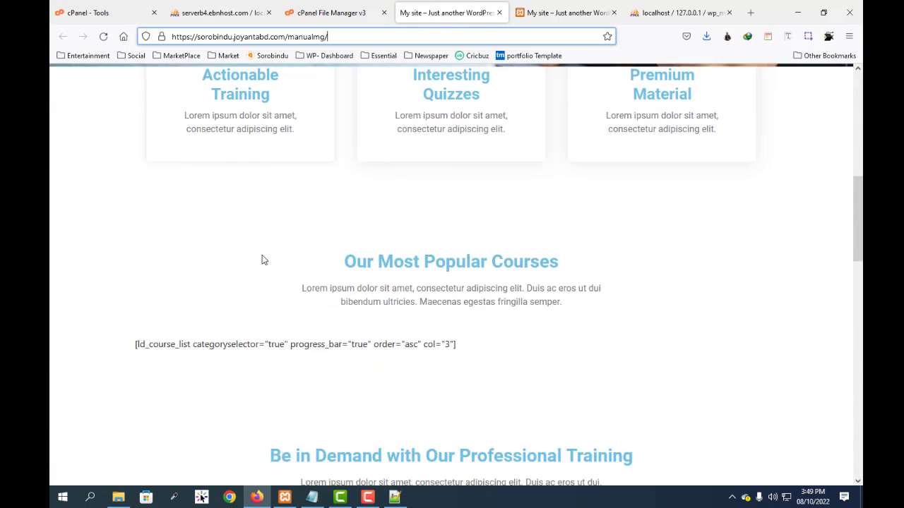
scroll(262, 260, "down", 4)
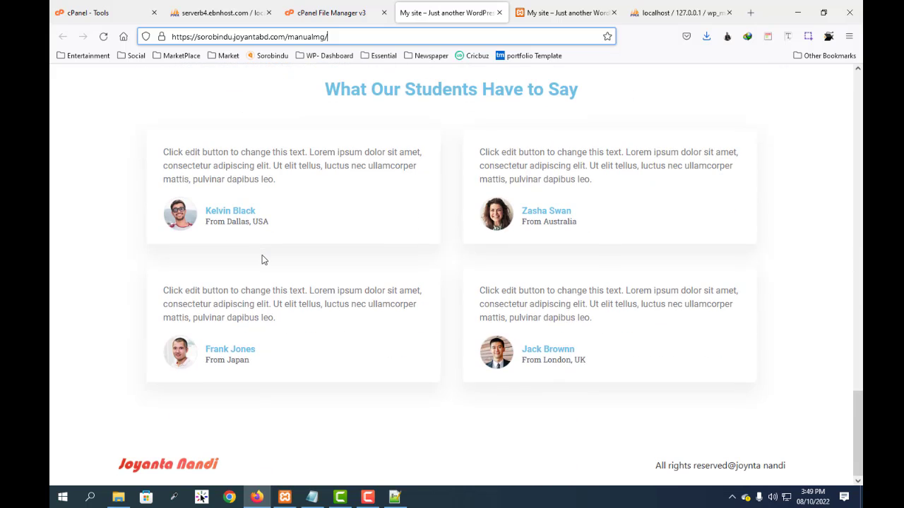
scroll(262, 257, "up", 20)
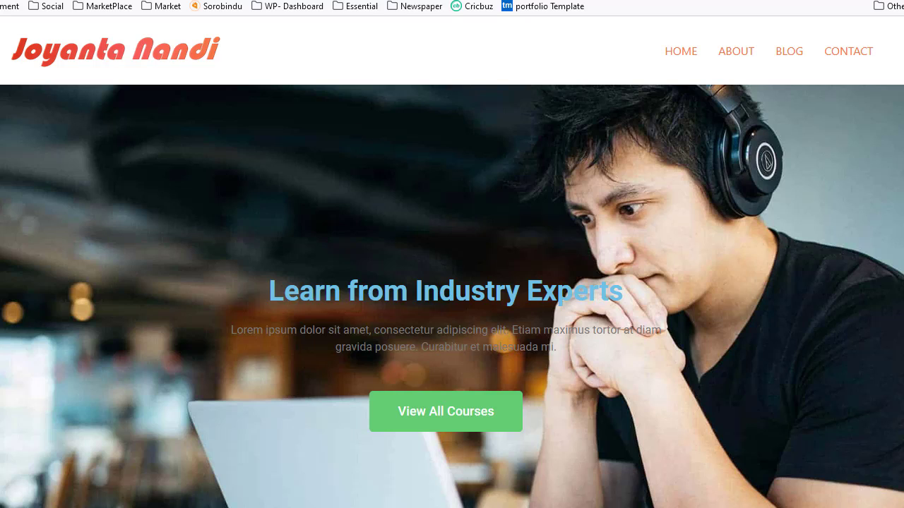
key("ctrl+l")
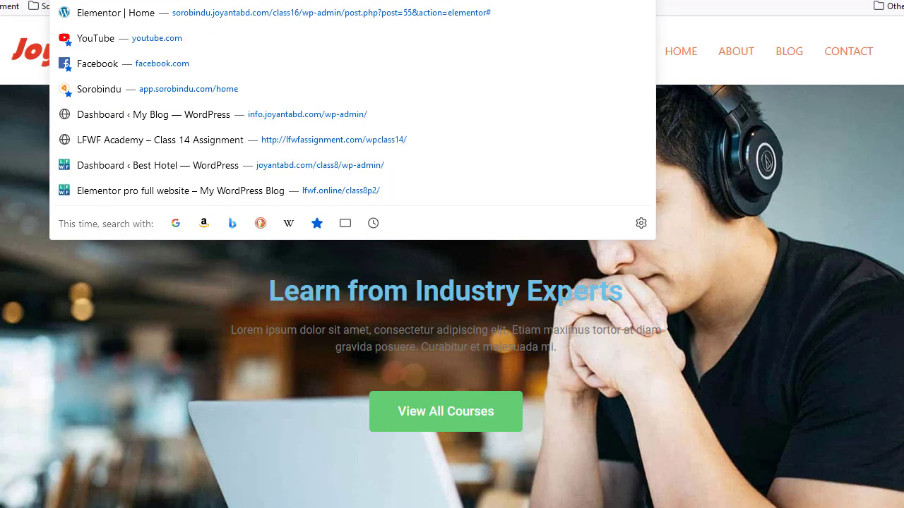
type("https://sorobindu.joyantabd.com/manualmg/wp")
type("-")
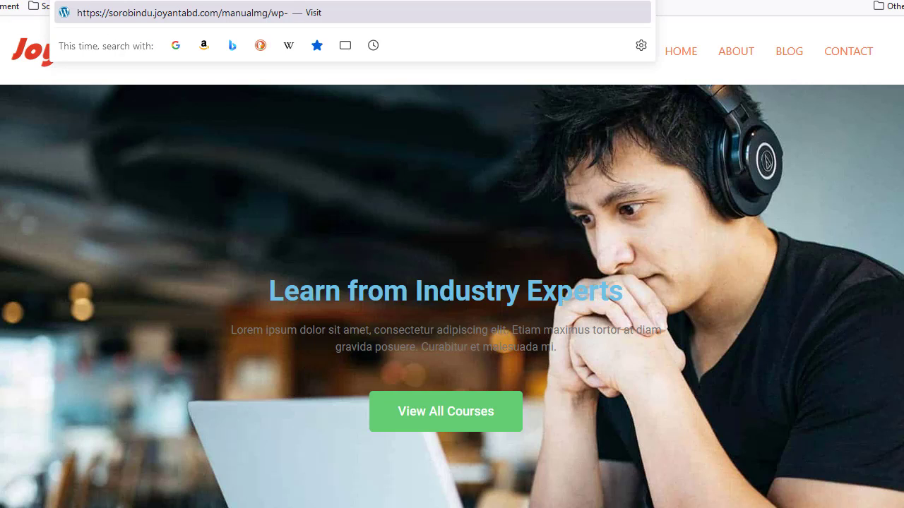
type("admin")
key("Return")
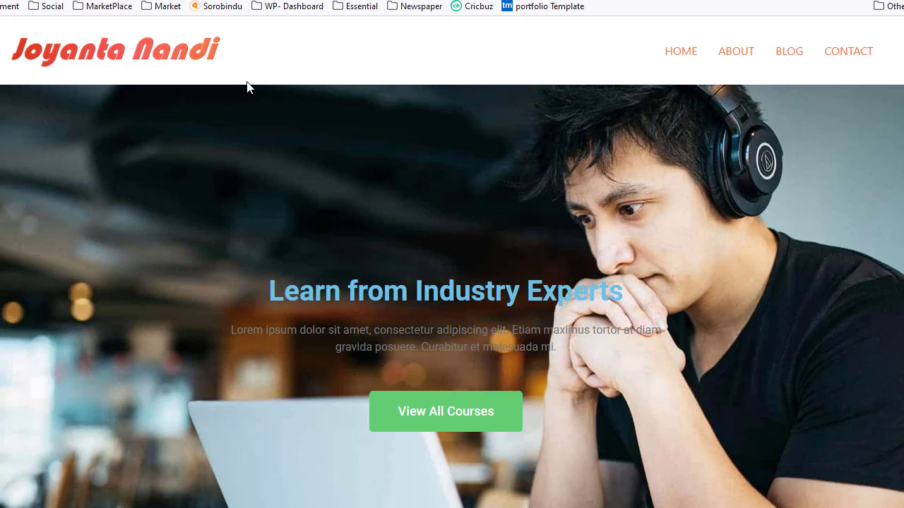
Step: Copy the Localhost username from the Notepad notes on the desktop and enter it in the WordPress login form
left_click(459, 194)
left_click(368, 188)
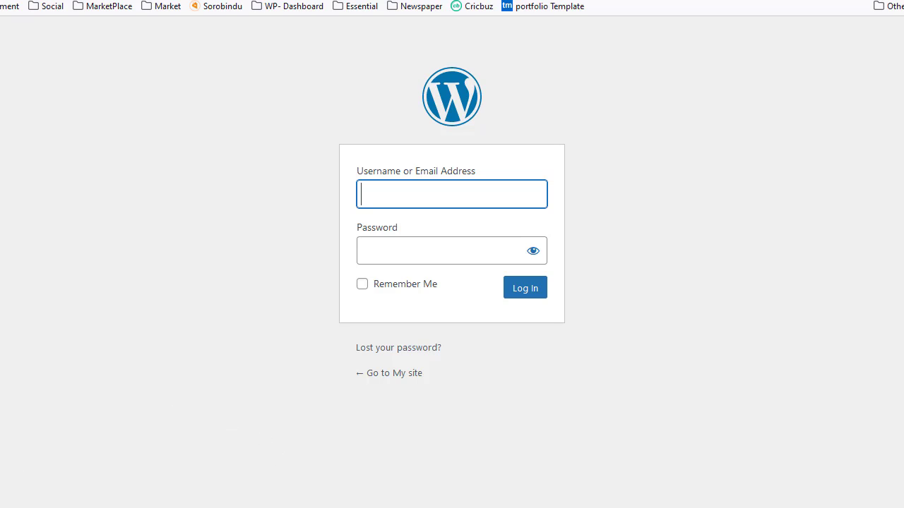
left_click(877, 0)
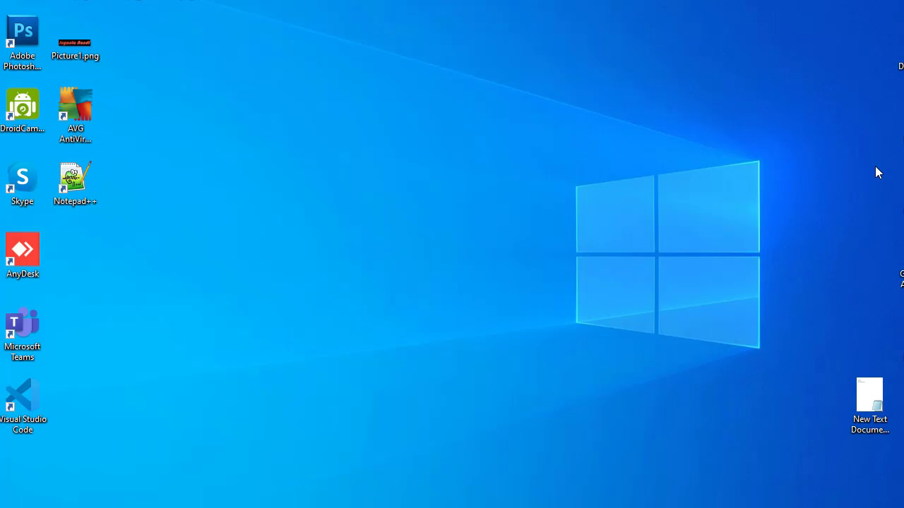
double_click(869, 398)
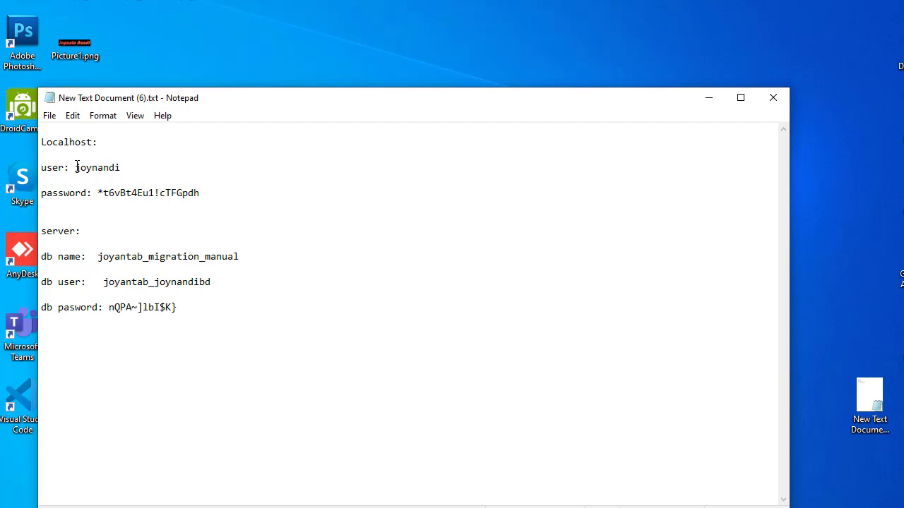
left_click_drag(77, 166, 122, 167)
key("ctrl+c")
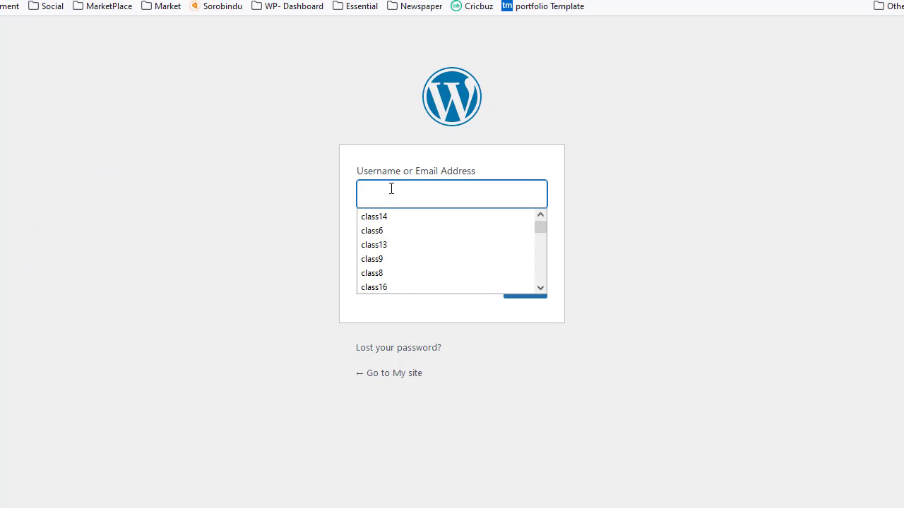
left_click(363, 188)
key("ctrl+v")
left_click(417, 506)
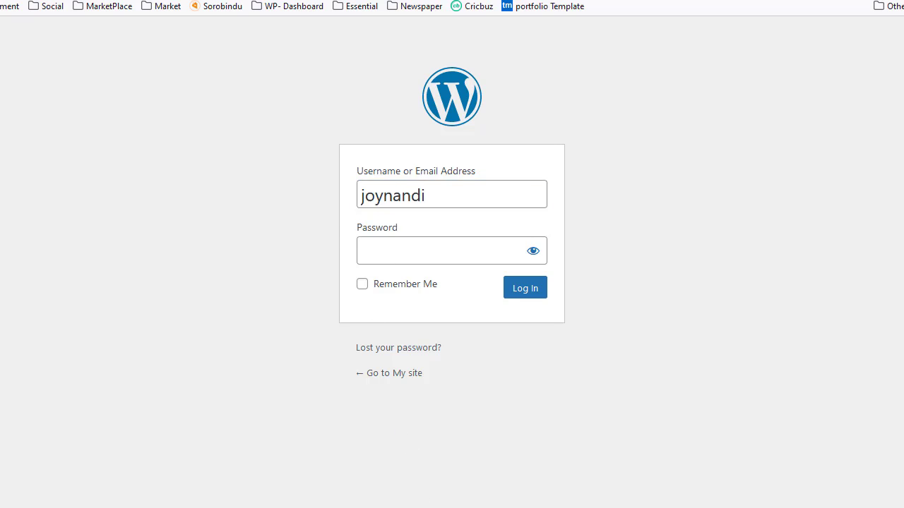
Step: Copy the Localhost password from the Notepad notes, paste it as the WordPress login password and log in
left_click_drag(98, 192, 208, 193)
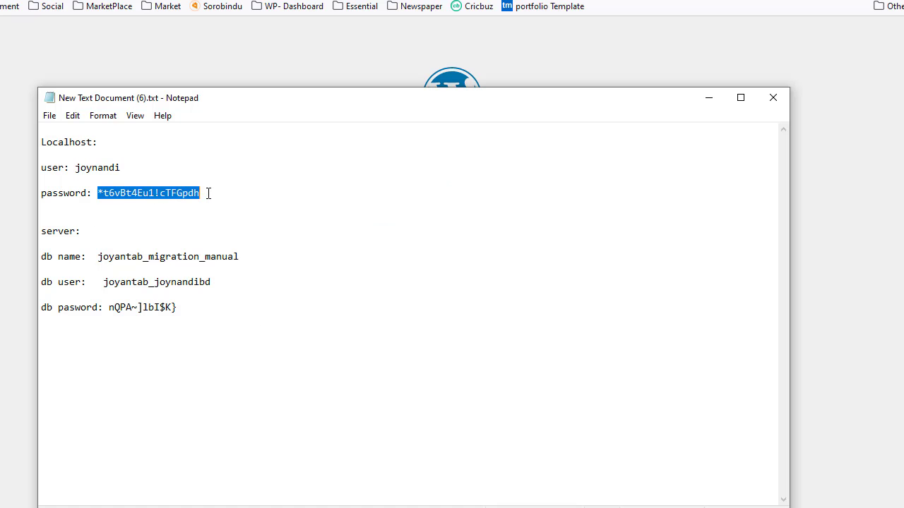
left_click(889, 424)
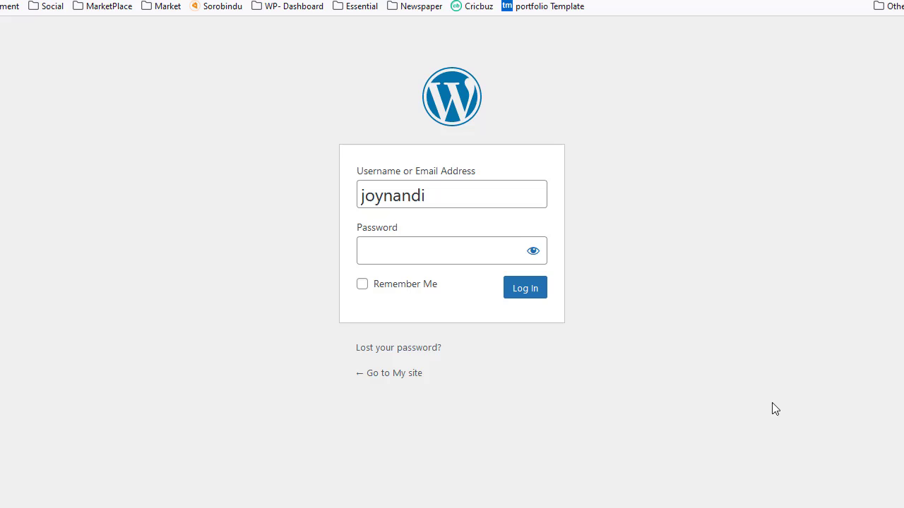
left_click(404, 247)
key("ctrl+v")
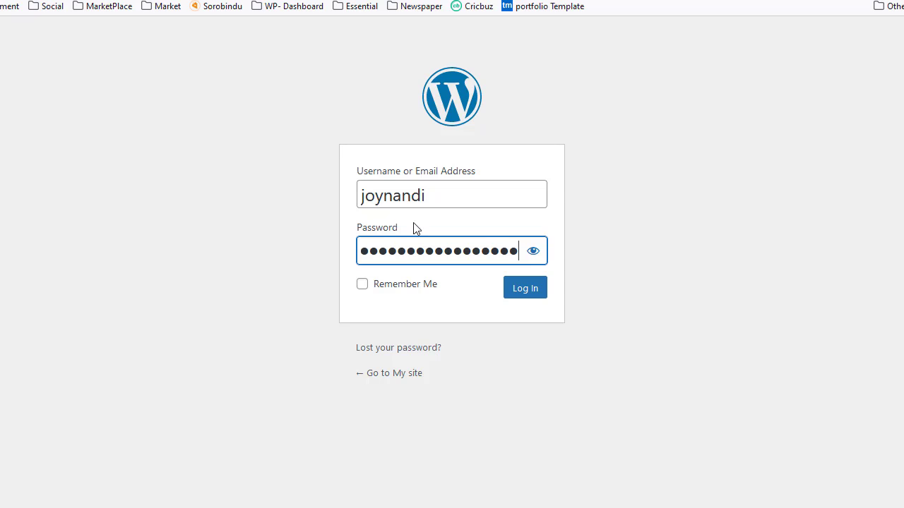
left_click(516, 299)
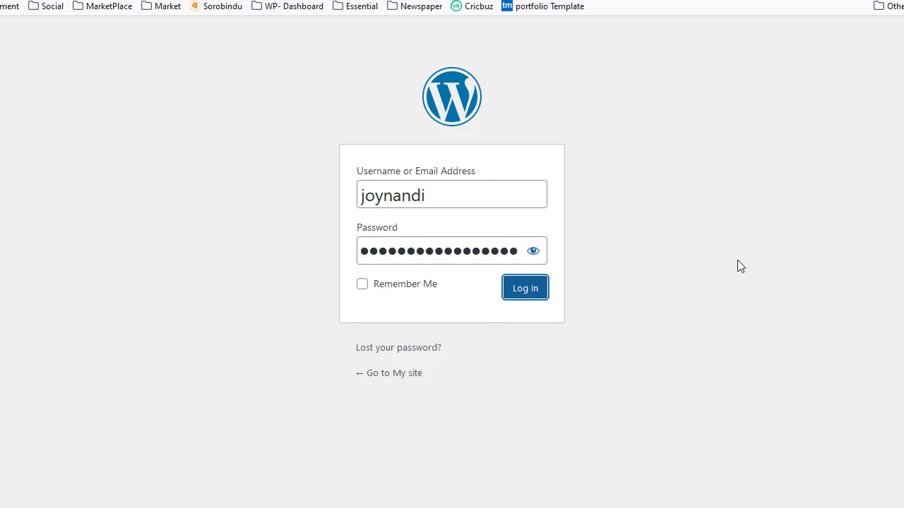
Step: Log in to the WordPress dashboard and save the Permalink Settings with the Post name structure selected
left_click(523, 289)
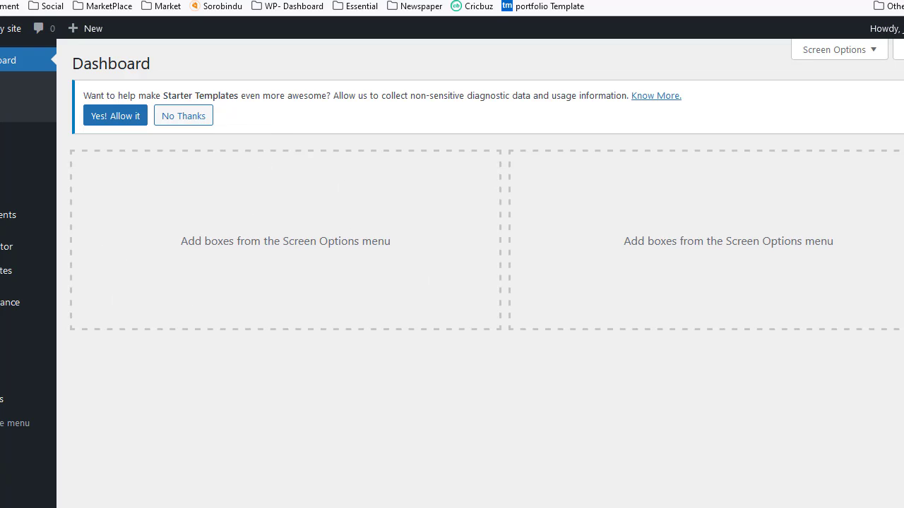
mouse_move(32, 401)
left_click(106, 353)
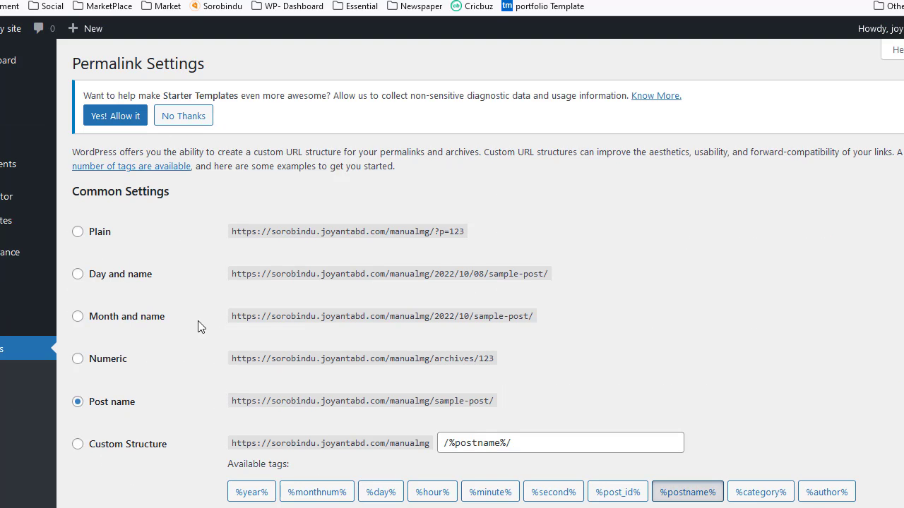
scroll(201, 353, "down", 3)
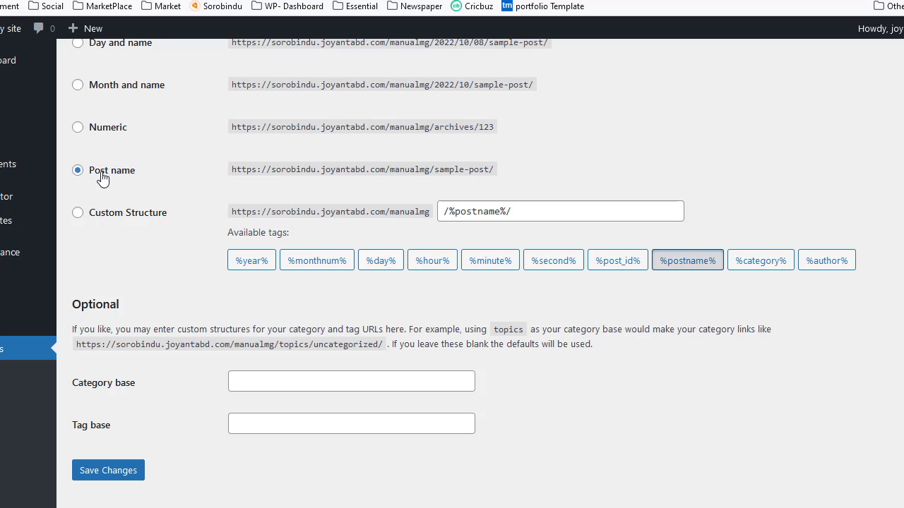
left_click(77, 170)
left_click(110, 472)
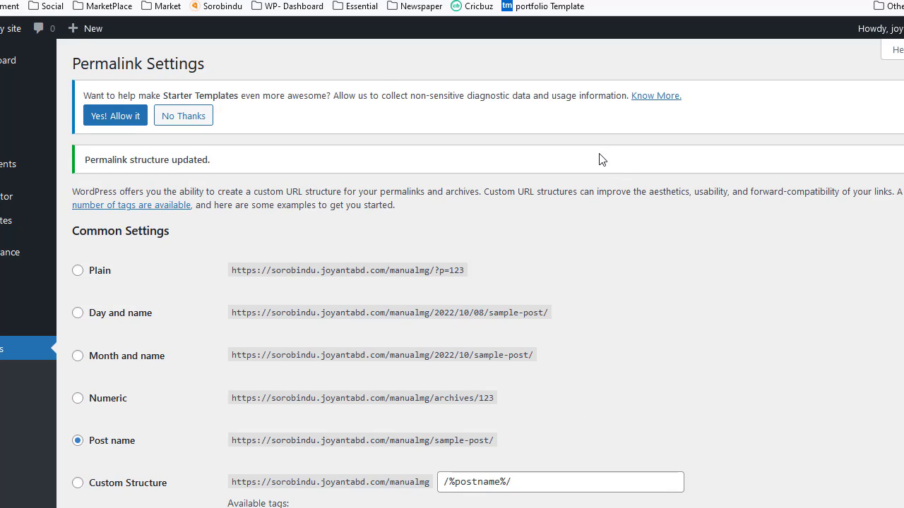
Step: Open the live site in a new browser tab from the dashboard and look over its home page
mouse_move(11, 28)
right_click(2, 58)
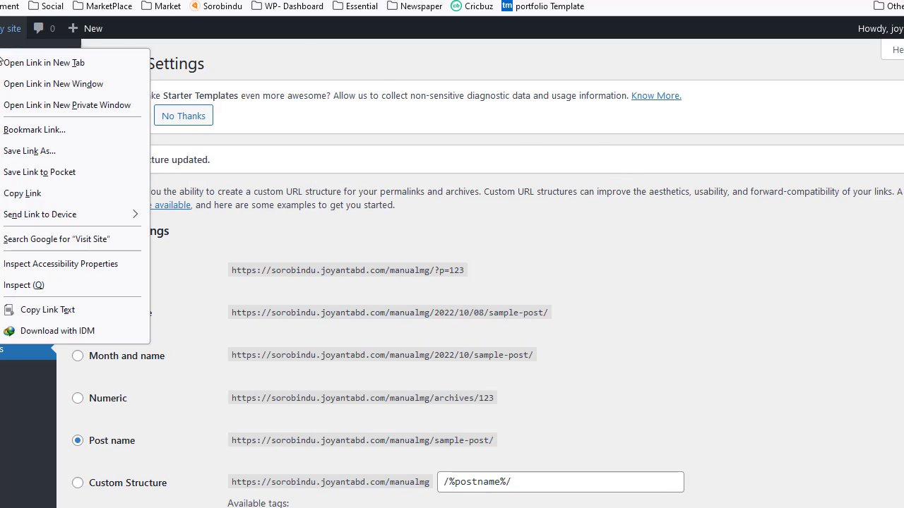
left_click(58, 65)
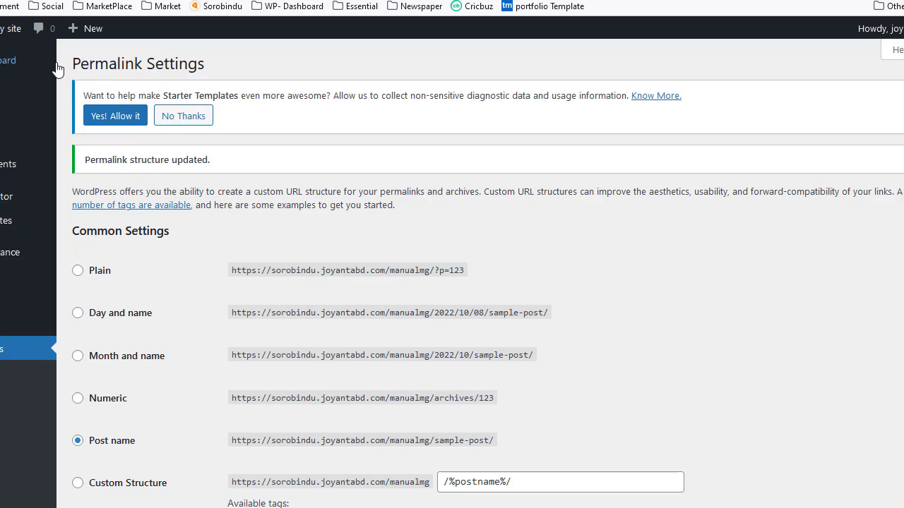
left_click(472, 0)
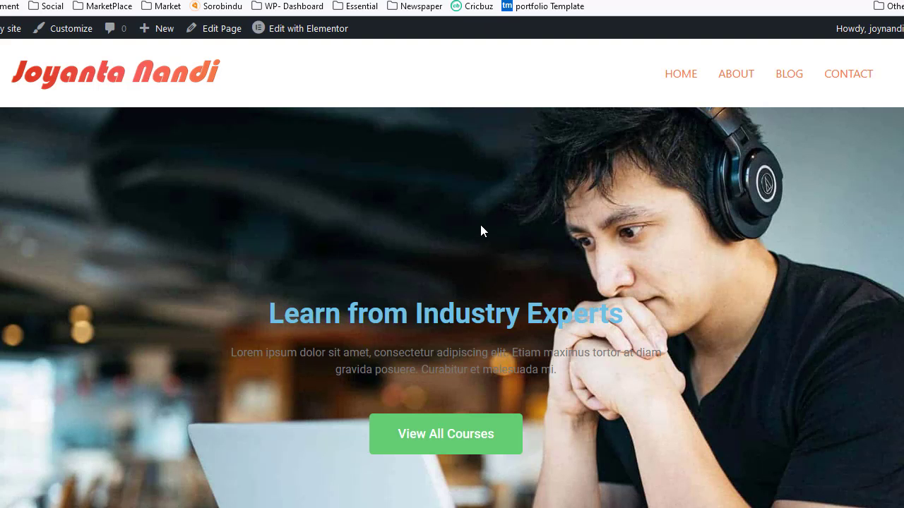
scroll(480, 226, "down", 10)
scroll(460, 226, "up", 10)
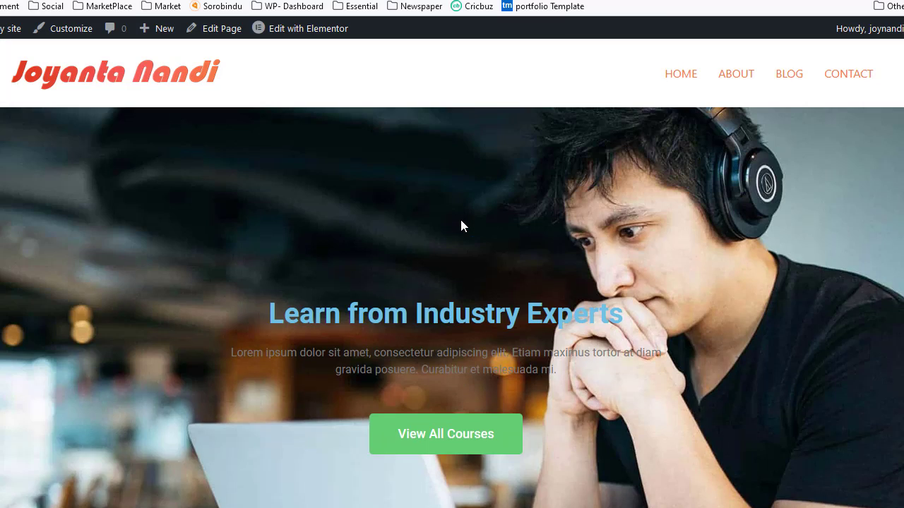